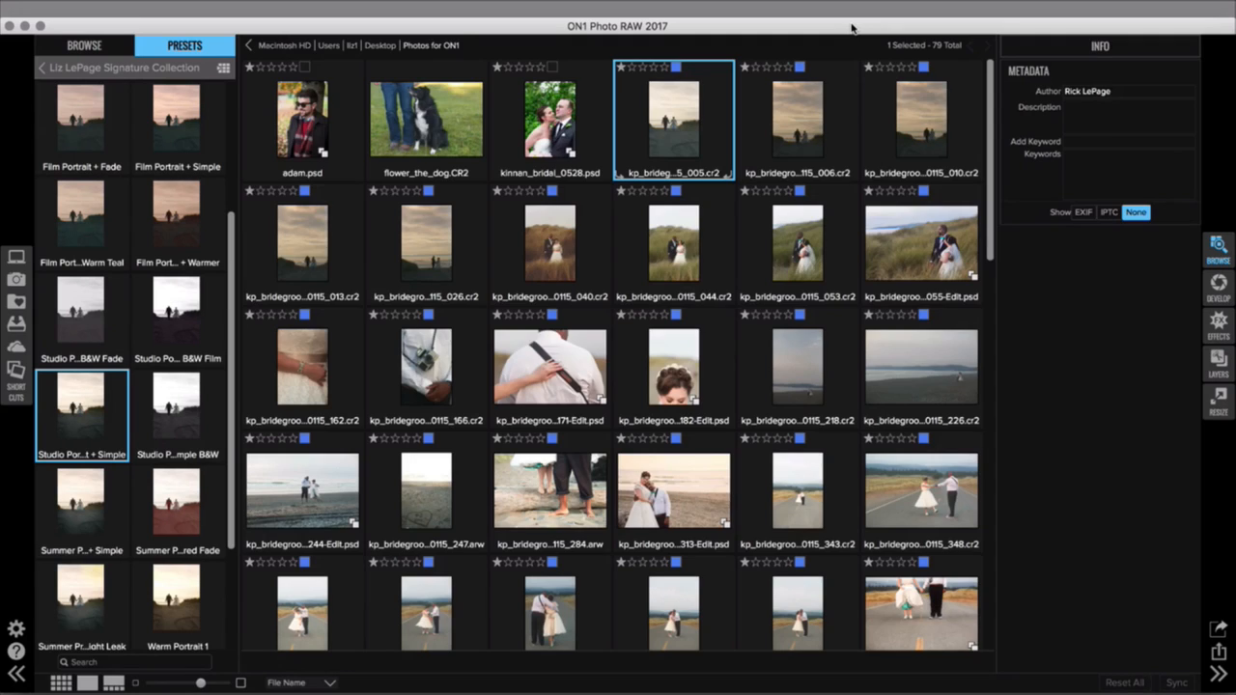
Switch from the thumbnail grid to the filmstrip view and examine the kp_bridegroom photos one after another, starting from kp_bridegroom_080115_005.cr2
key("g")
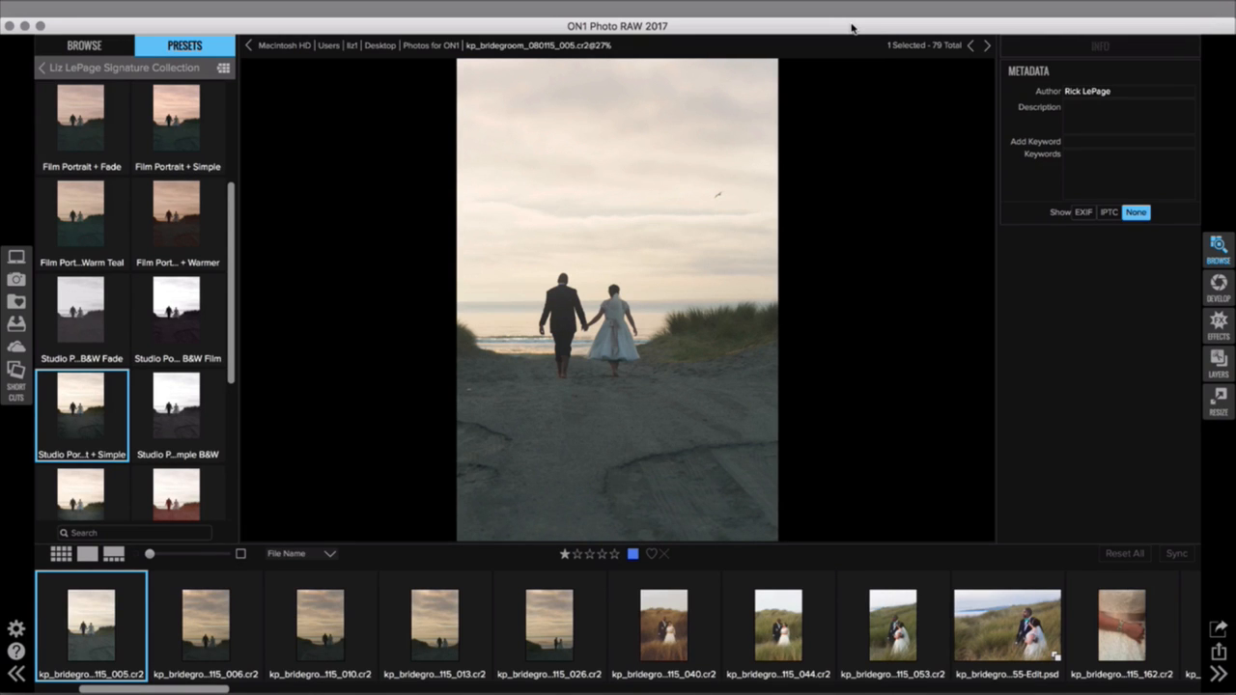
key("Right")
key("Right")
key("Right")
key("Right")
key("Right")
key("Right")
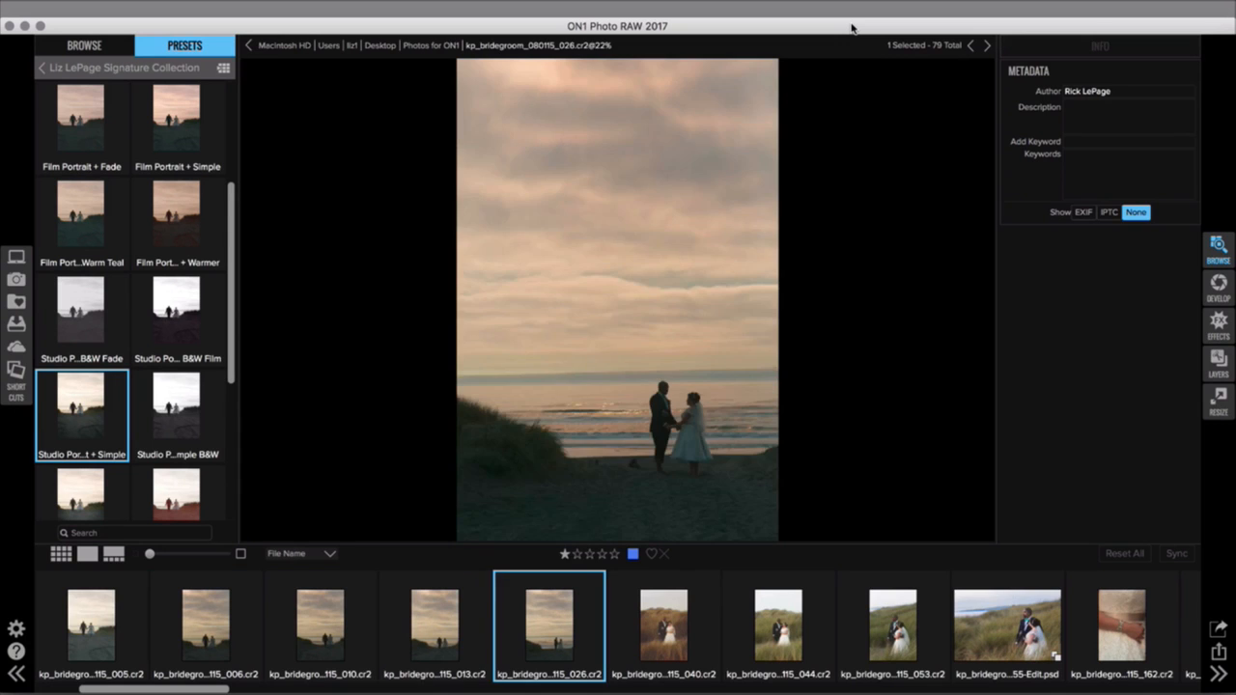
key("Right")
key("Right")
key("Right")
key("Right")
key("Right")
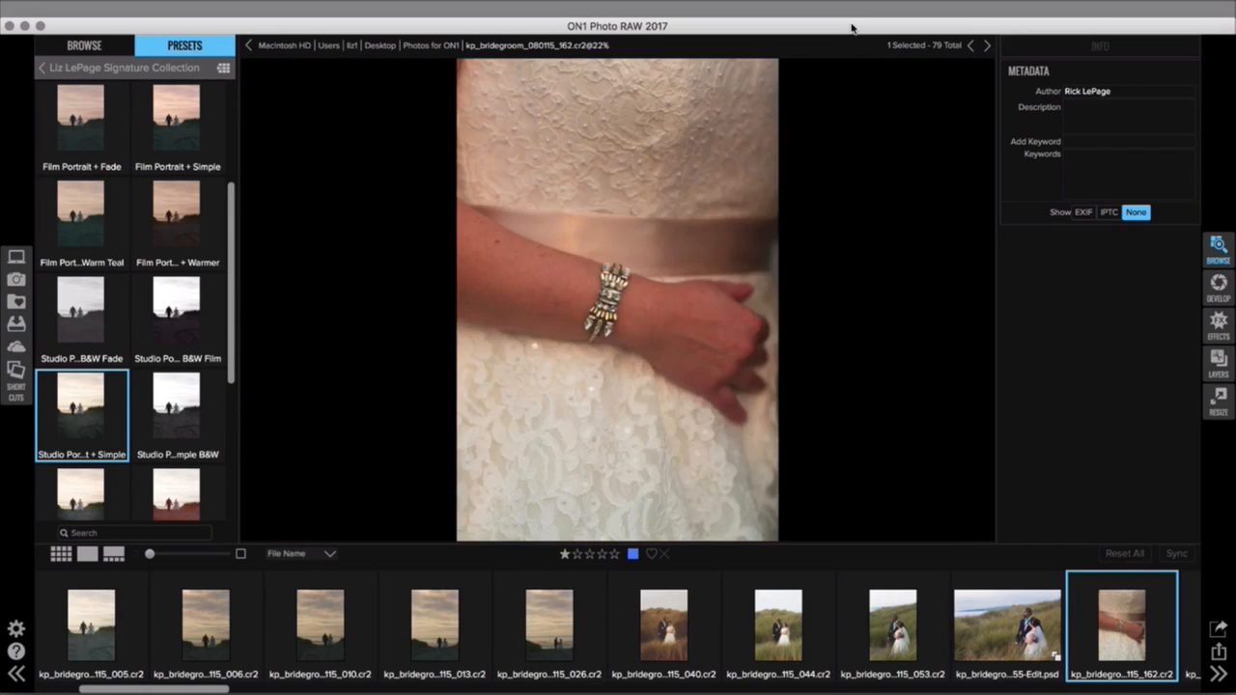
key("Right")
key("Right")
key("Right")
key("Right")
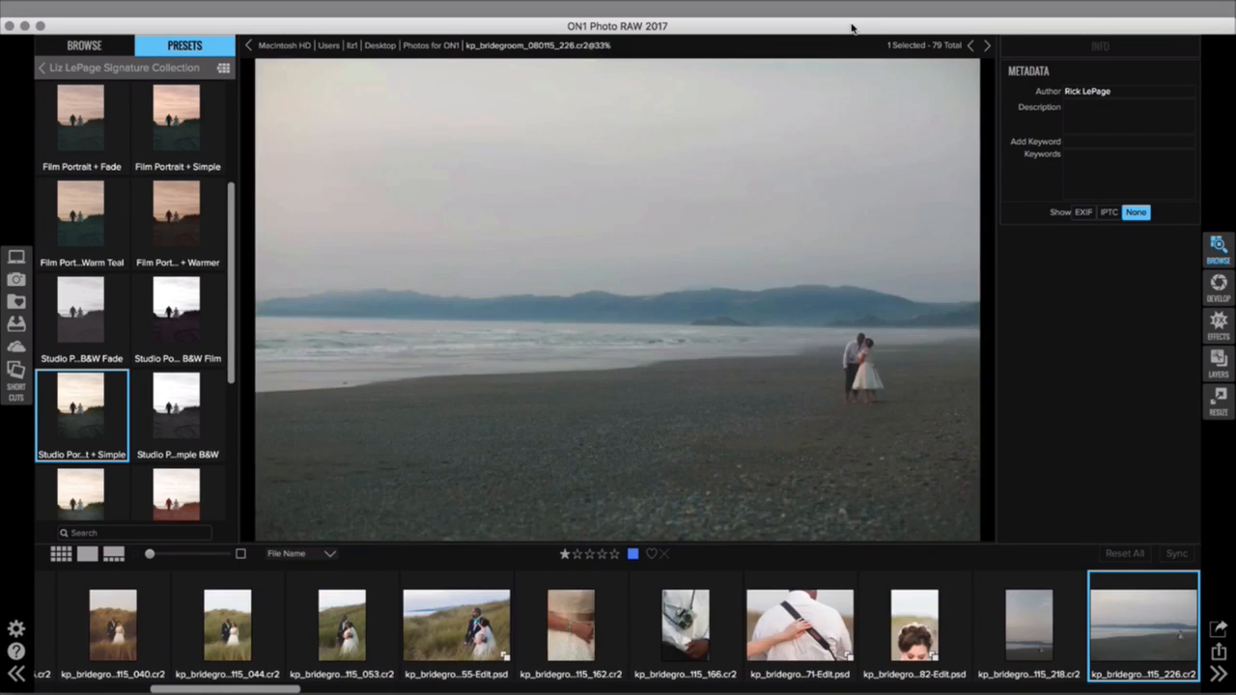
key("Right")
key("Right")
key("Right")
key("Right")
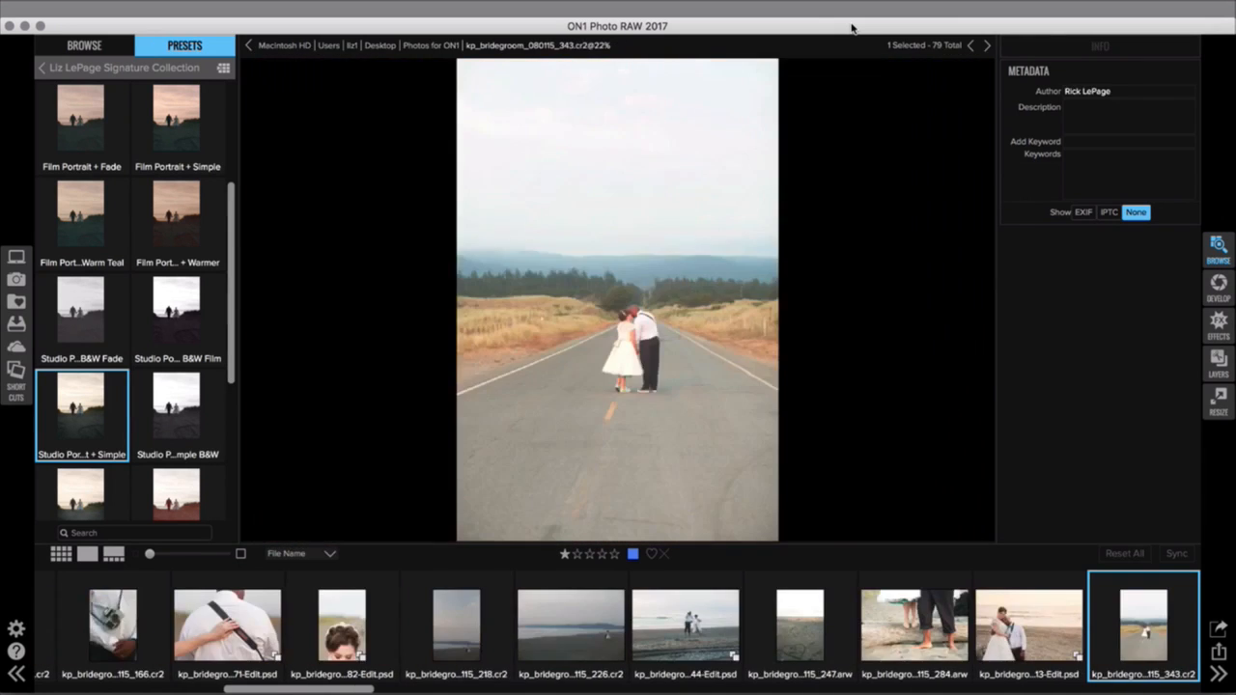
key("Right")
key("Right")
key("Right")
key("Right")
key("Right")
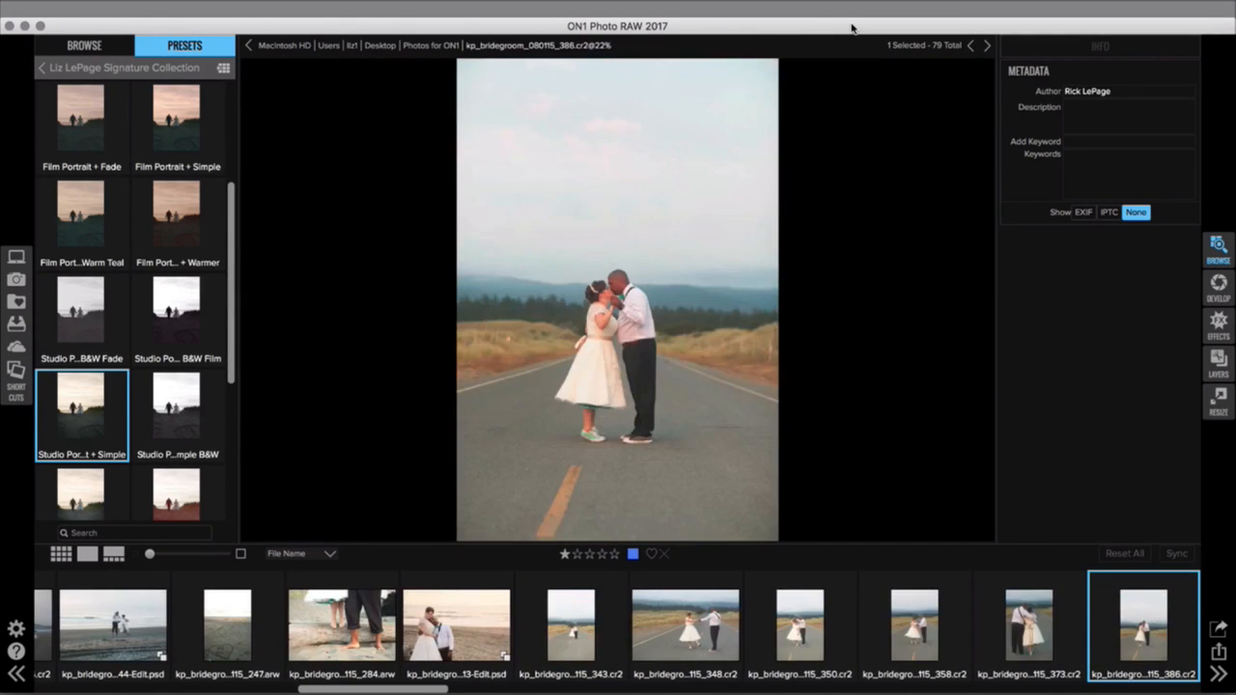
key("Right")
key("Right")
key("Right")
key("Right")
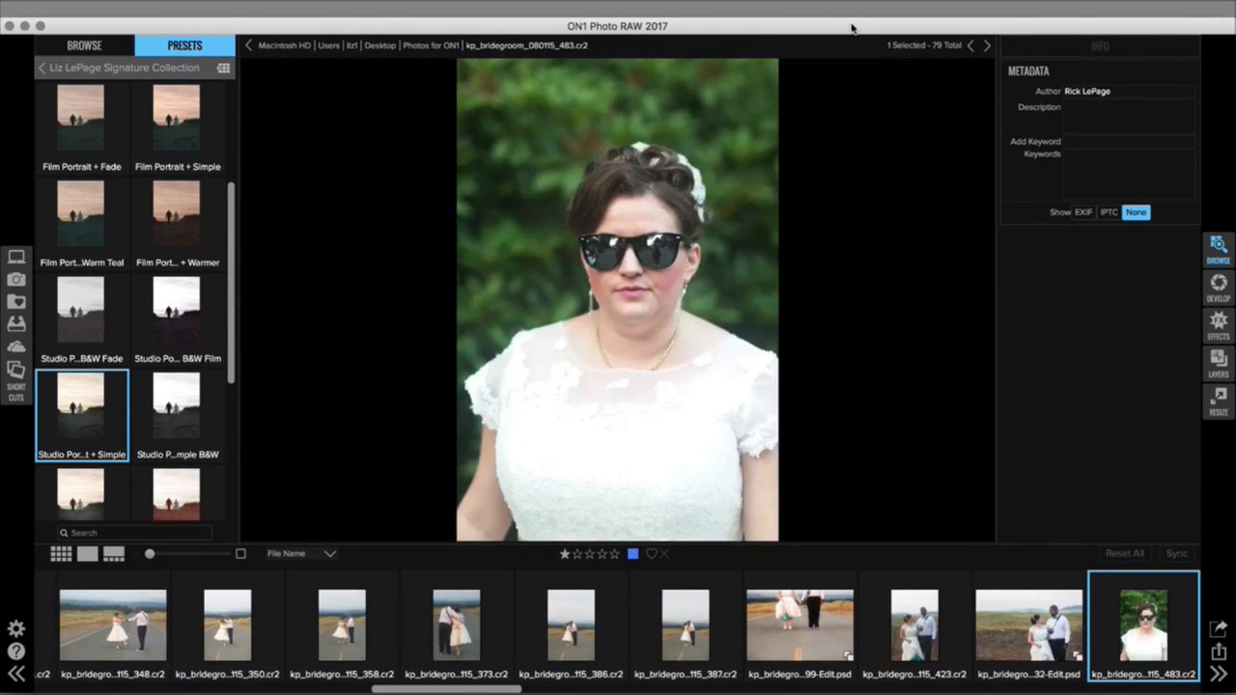
Move on through the kp_decorations photos and make kp_decorations_080115_048.CR2, the upright white shoes, the current photo
key("Right")
key("Right")
key("Right")
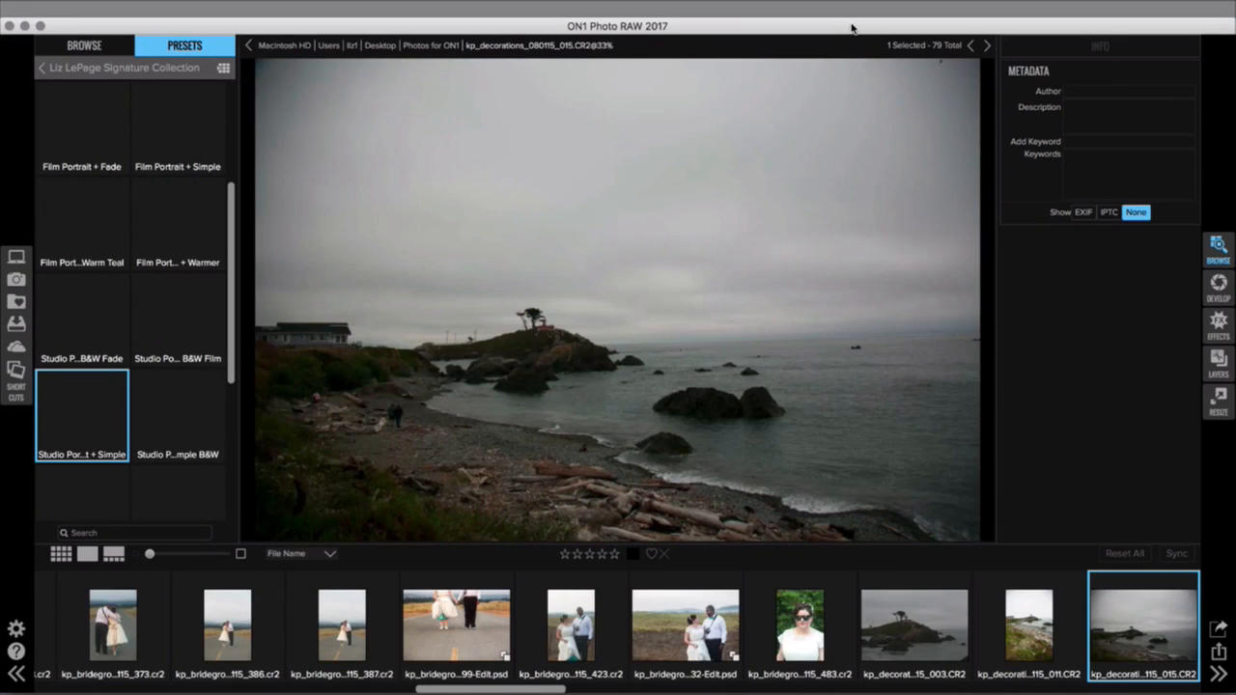
key("Right")
key("Right")
key("Right")
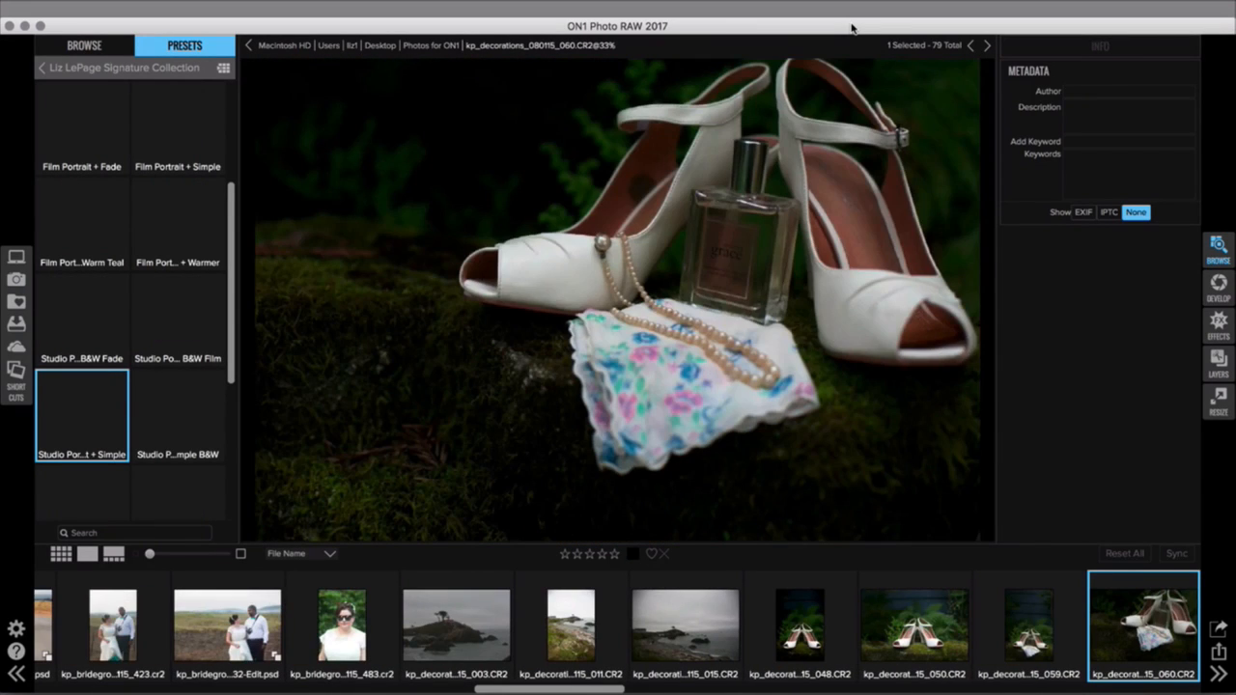
key("Left")
key("Left")
key("Left")
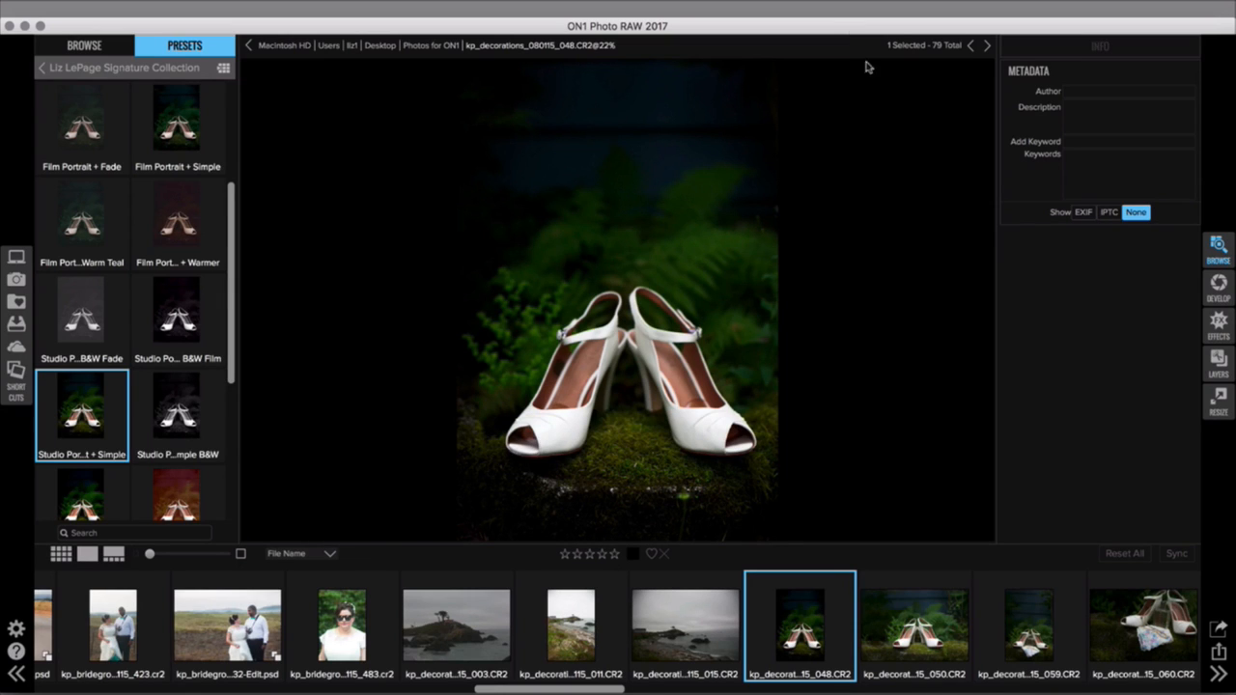
Extend the selection from kp_decorations_080115_048.CR2 through the flower photo kp_decorations_080115_091.CR2
scroll(823, 606, "right", 5)
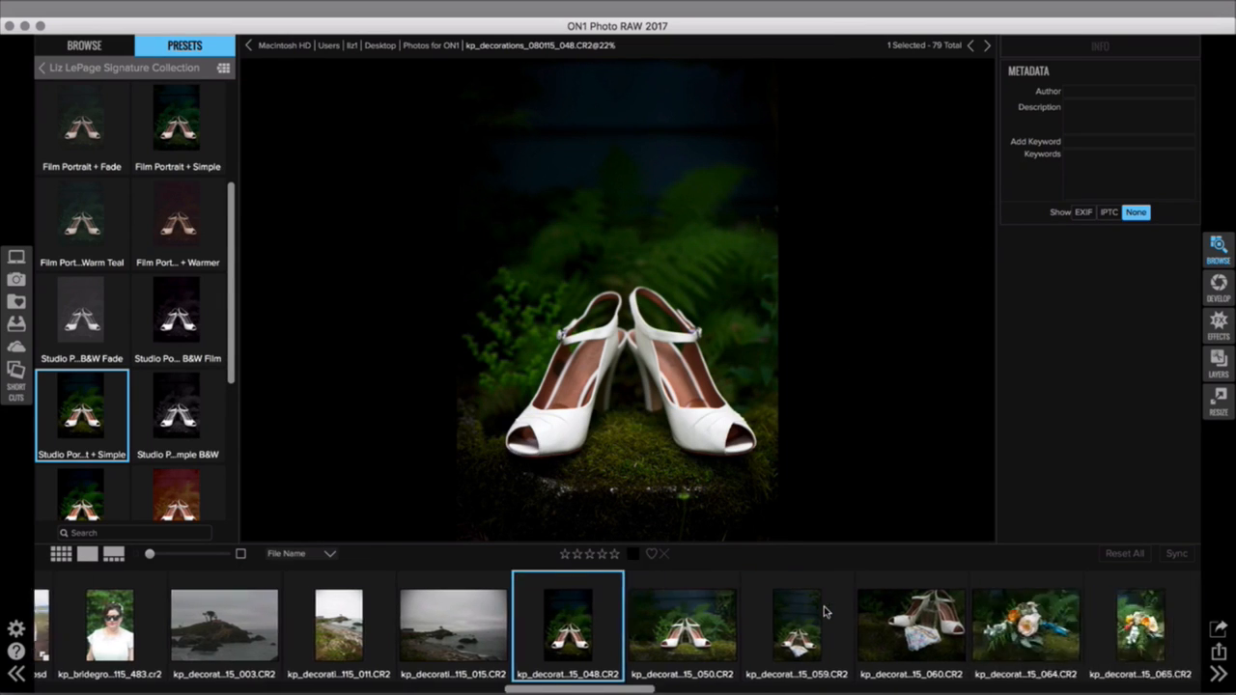
scroll(816, 614, "right", 7)
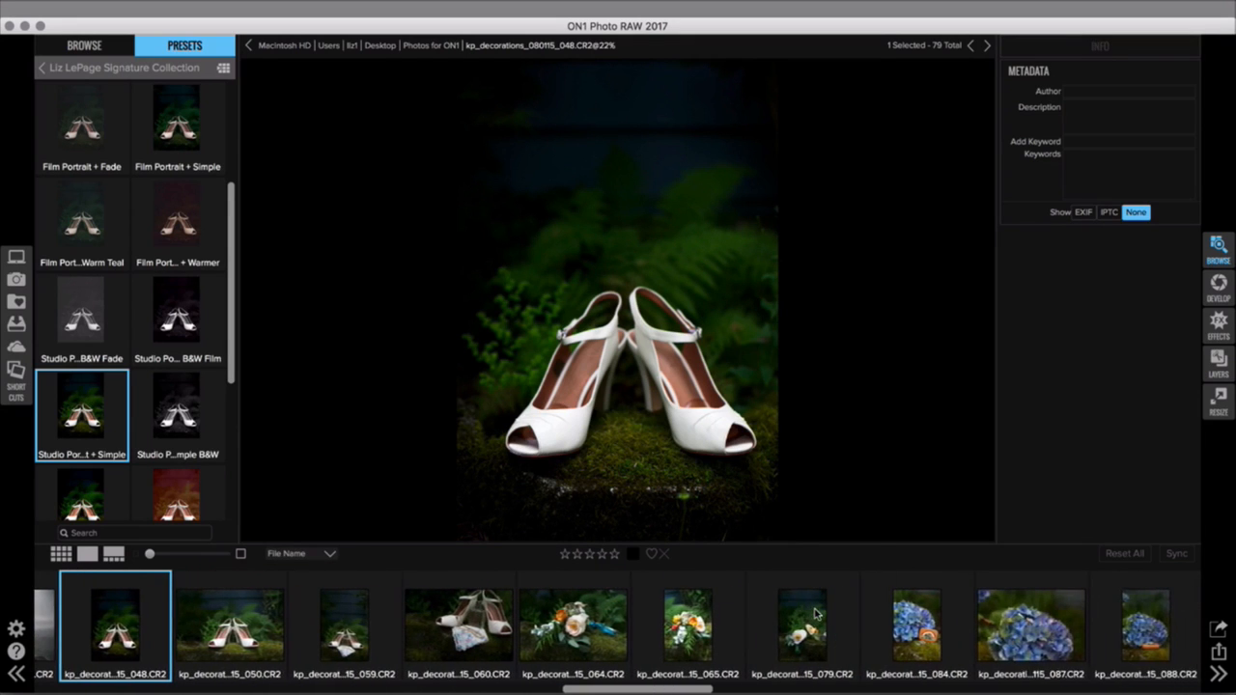
scroll(816, 613, "right", 1)
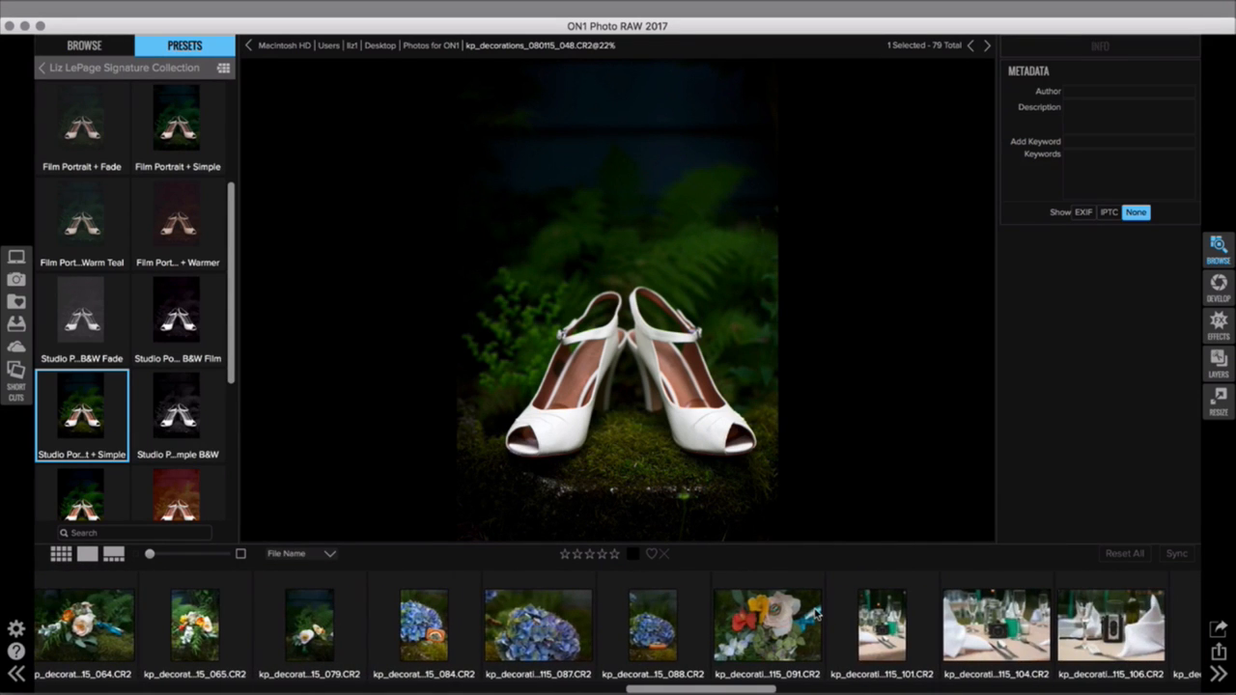
scroll(816, 614, "left", 6)
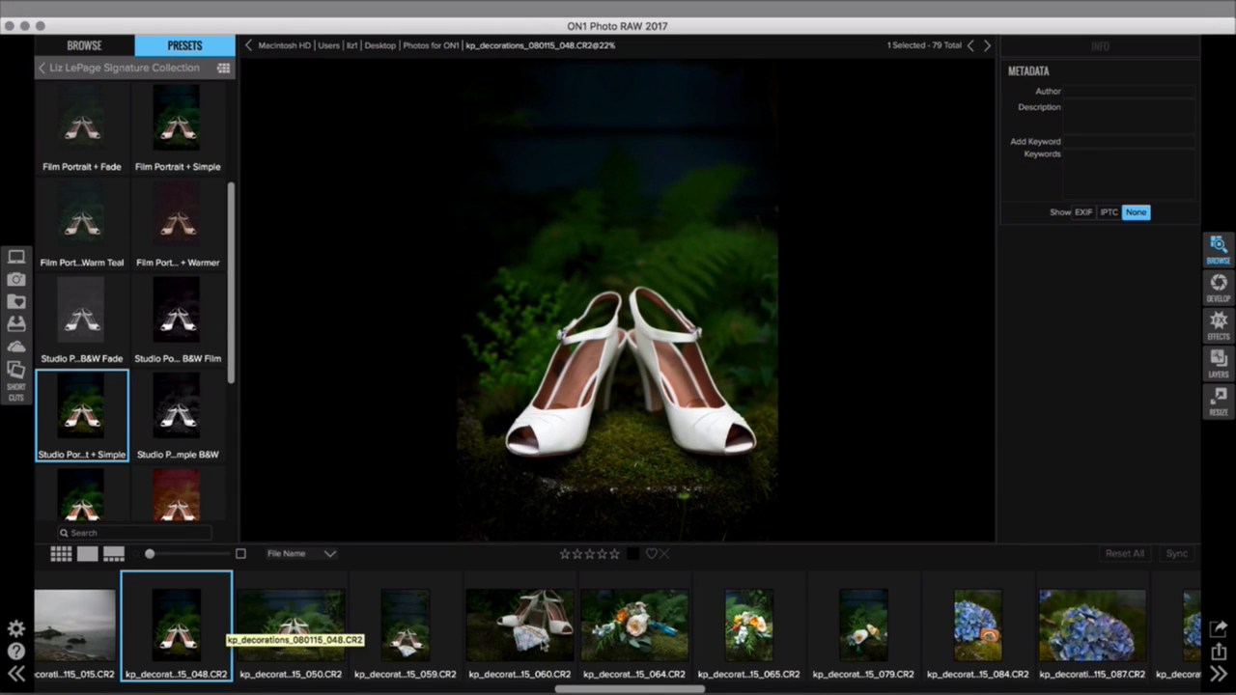
scroll(570, 643, "right", 5)
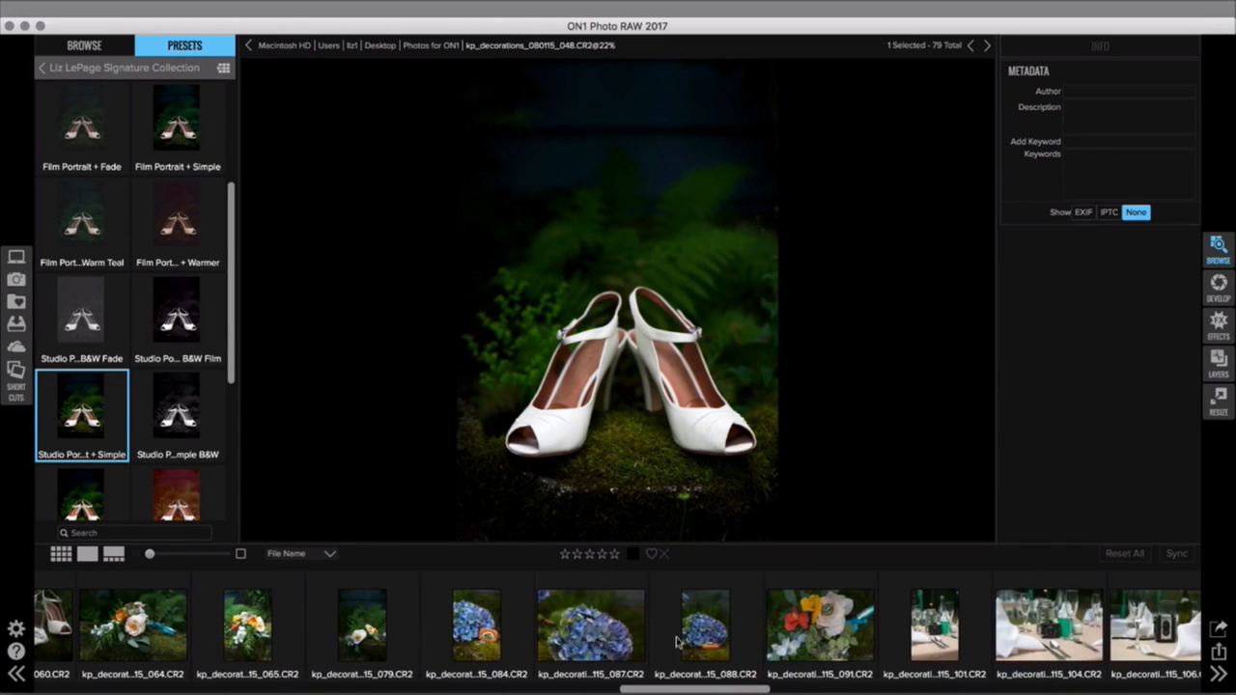
left_click(799, 632, "shift")
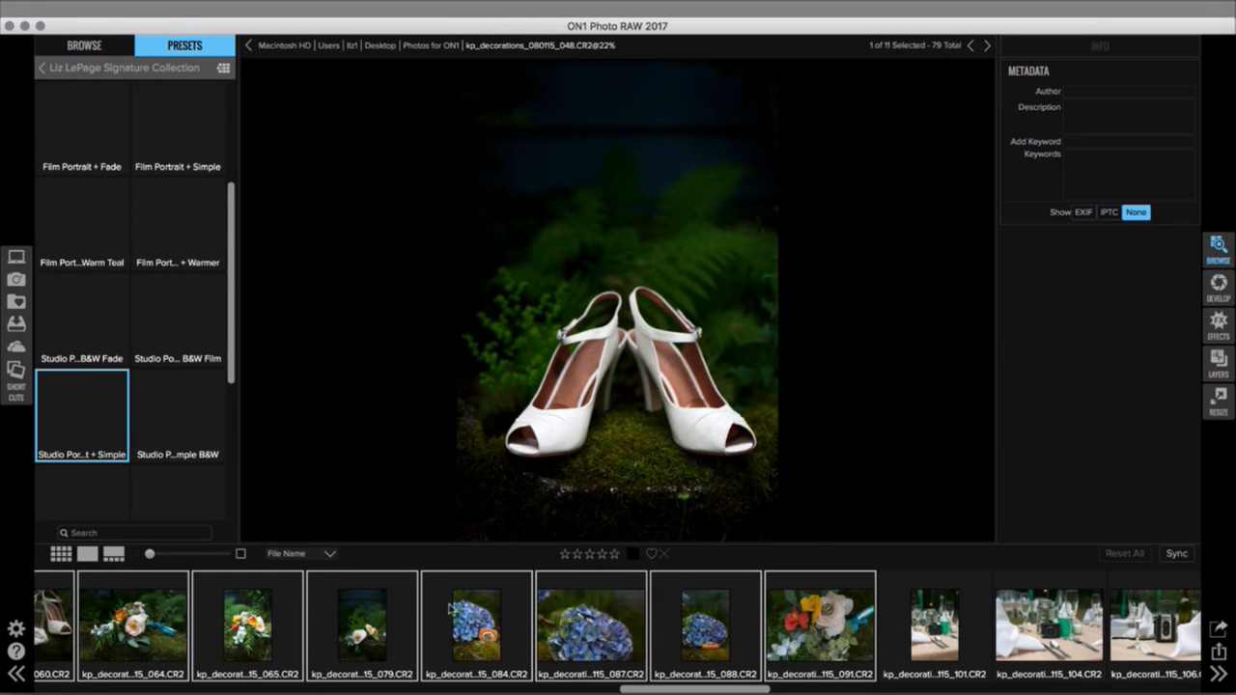
Sync the settings of kp_decorations_080115_048.CR2 to the other selected decoration photos
scroll(337, 621, "left", 4)
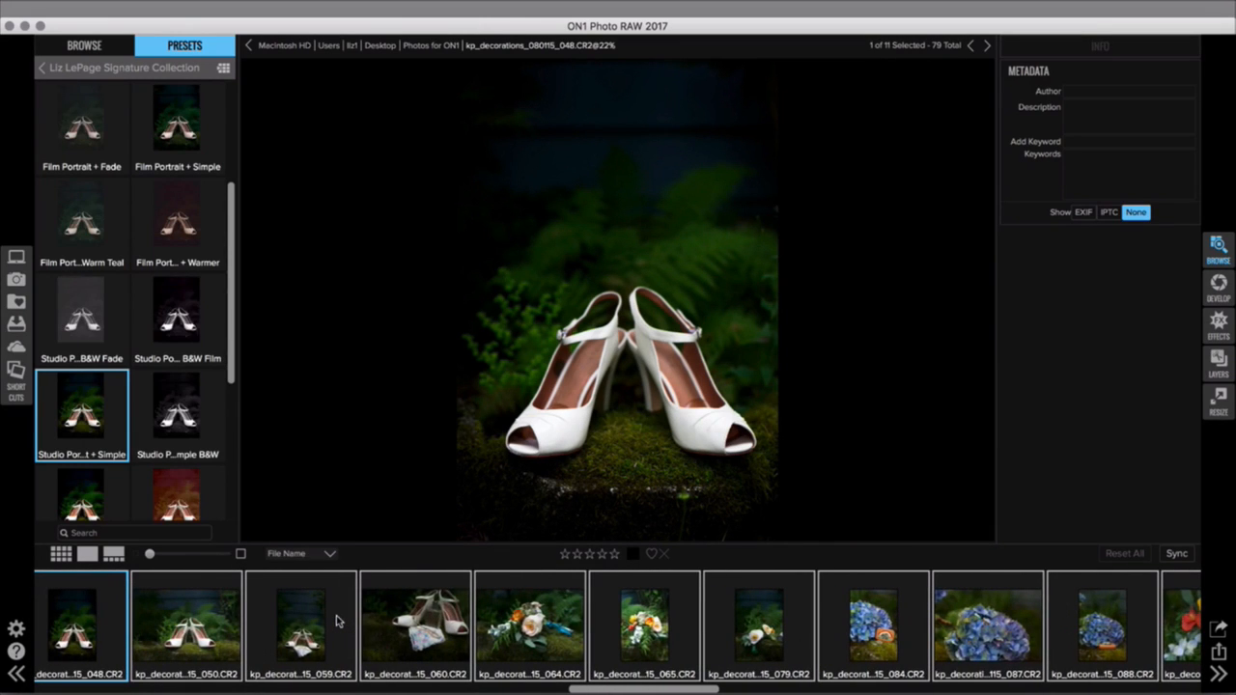
scroll(337, 621, "left", 1)
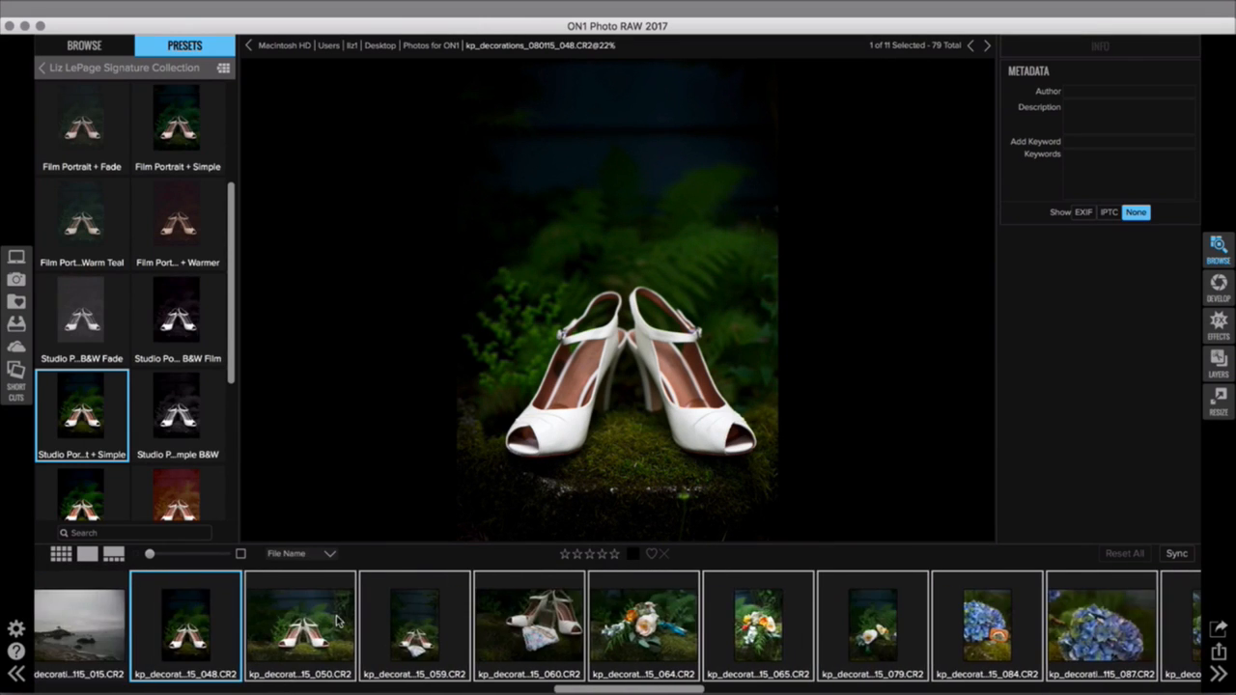
right_click(185, 623)
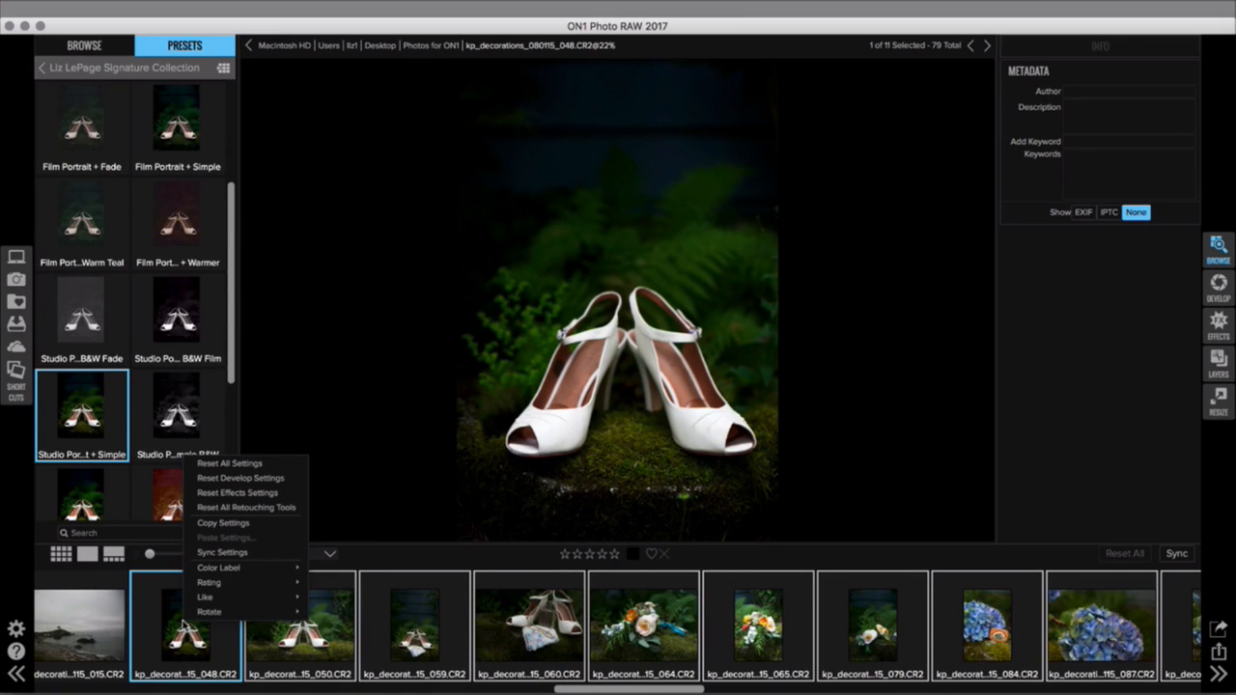
left_click(240, 554)
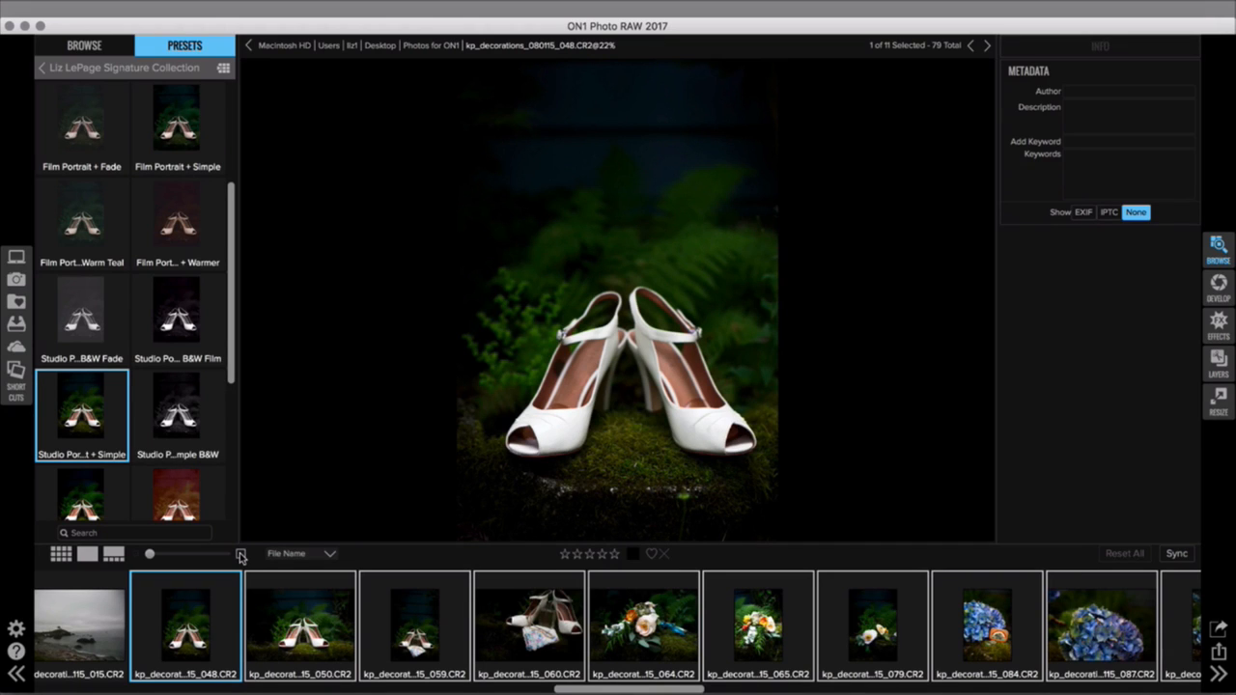
Apply the Film Portrait + Fade preset to all selected decoration photos, then show them in the grid and clear the group selection
scroll(108, 285, "up", 1)
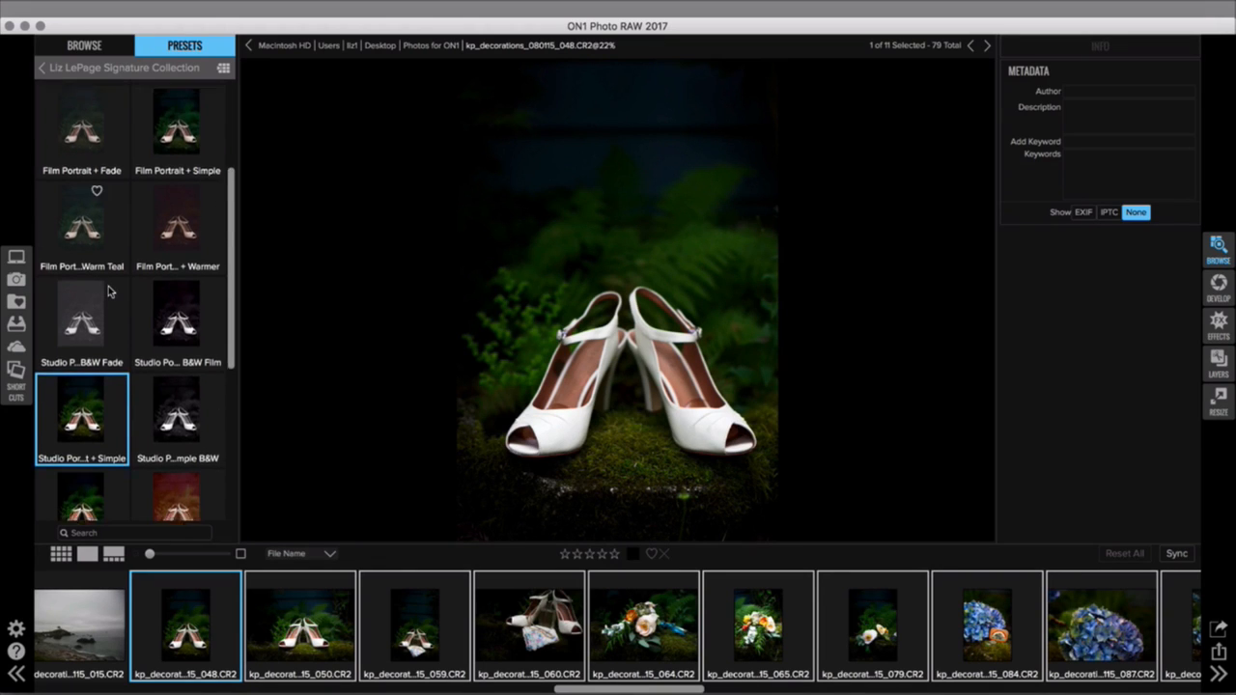
scroll(109, 286, "up", 5)
left_click(94, 280)
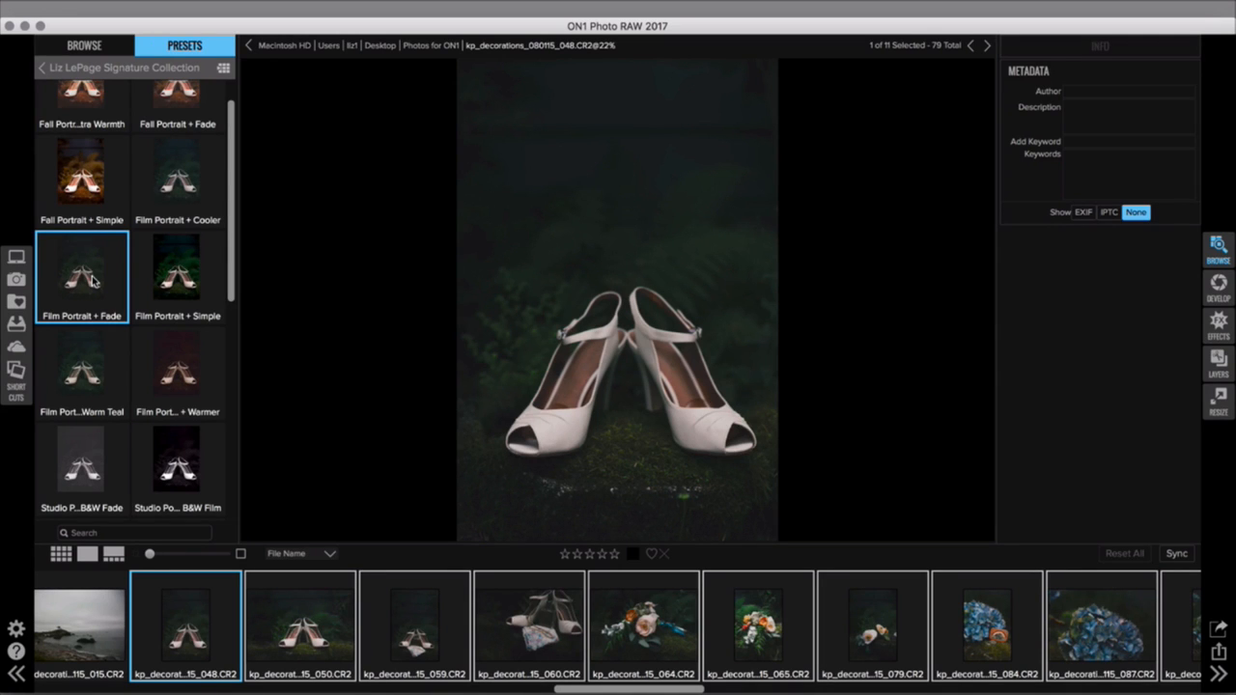
key("g")
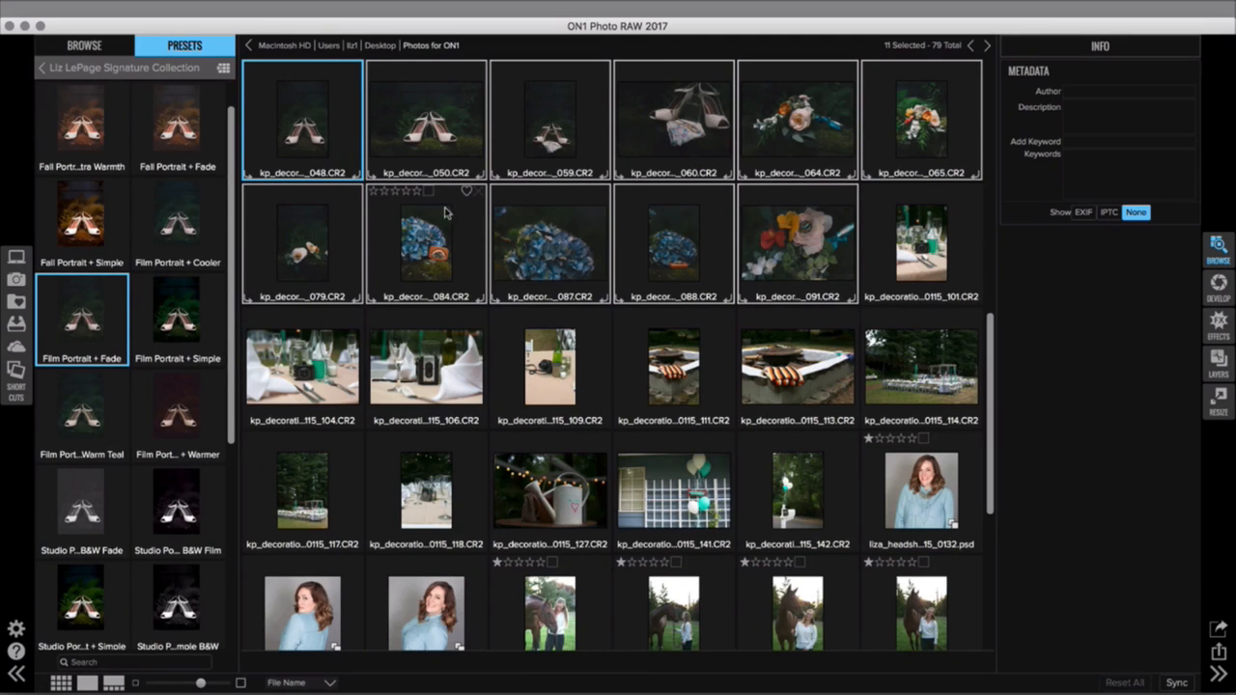
left_click(434, 335)
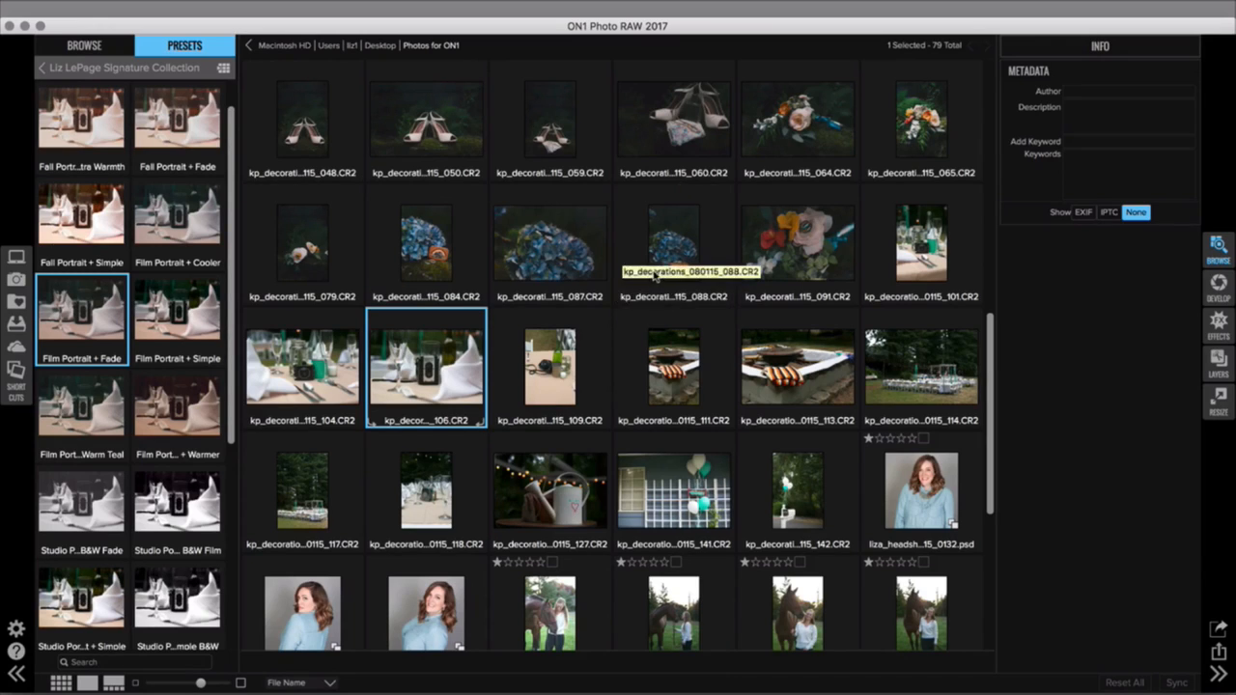
Reset the settings of kp_decorations_080115_060.CR2, the shoes with the floral handkerchief
left_click(640, 97)
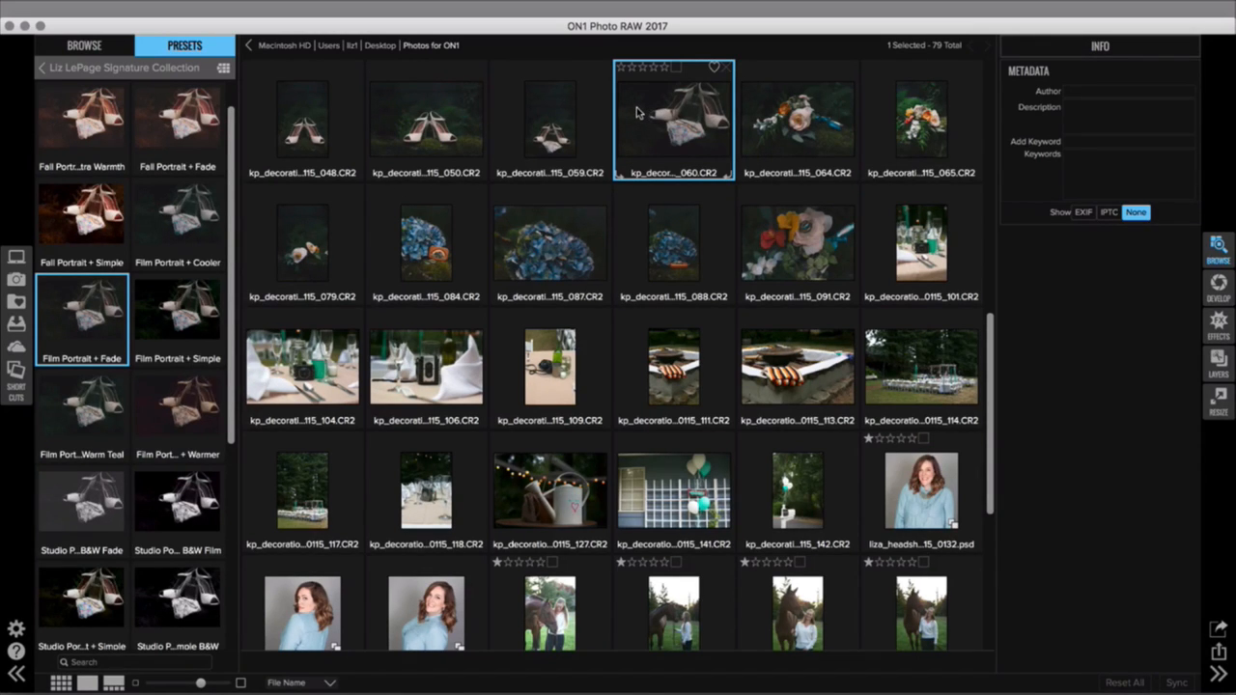
right_click(636, 113)
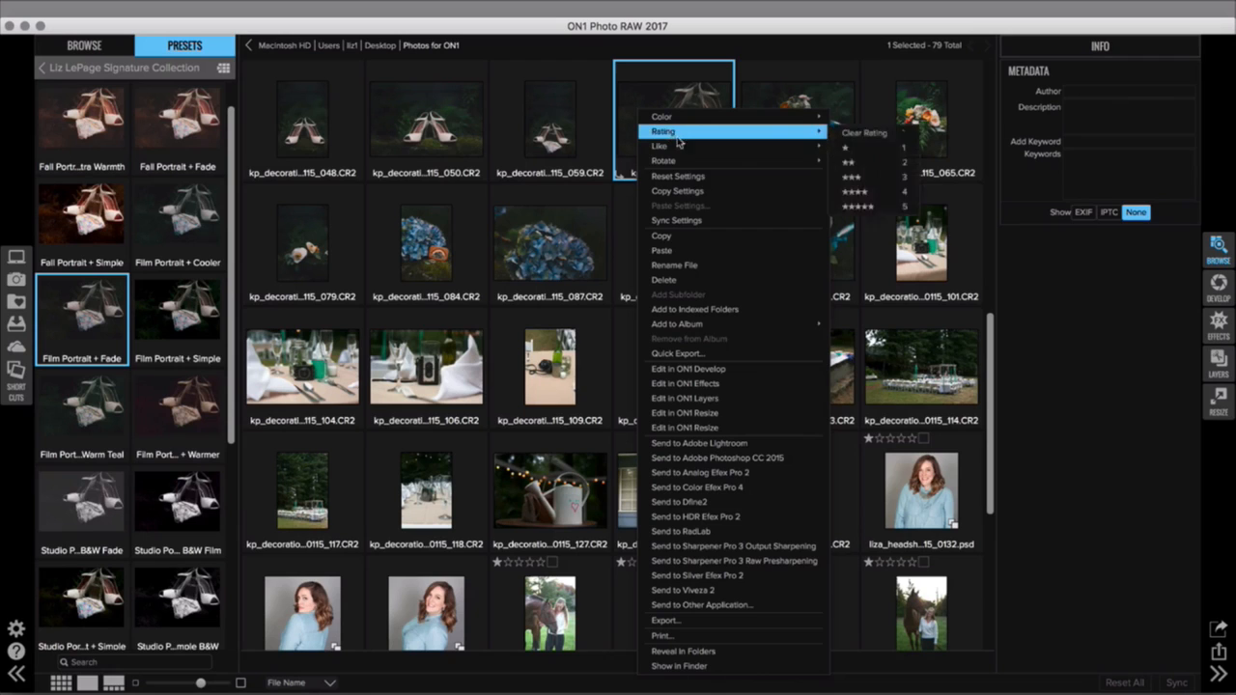
left_click(686, 177)
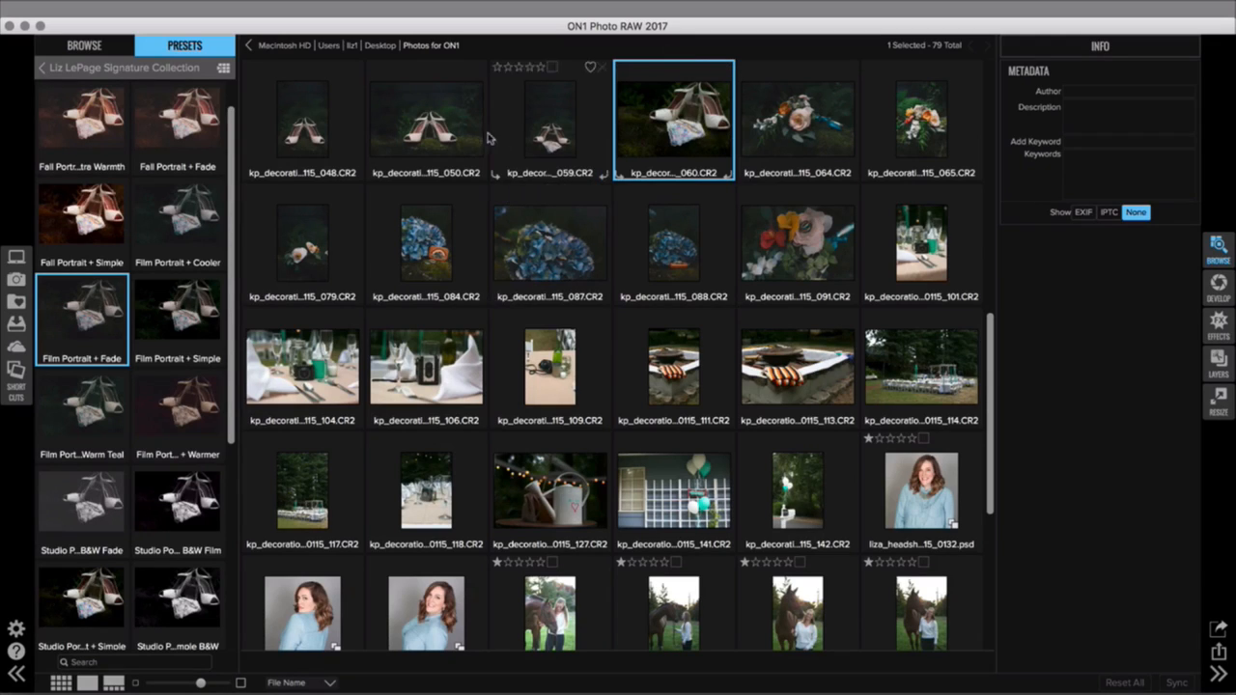
Open kp_decorations_080115_050.CR2 in the Develop module and switch it over to the Effects module
left_click(445, 125)
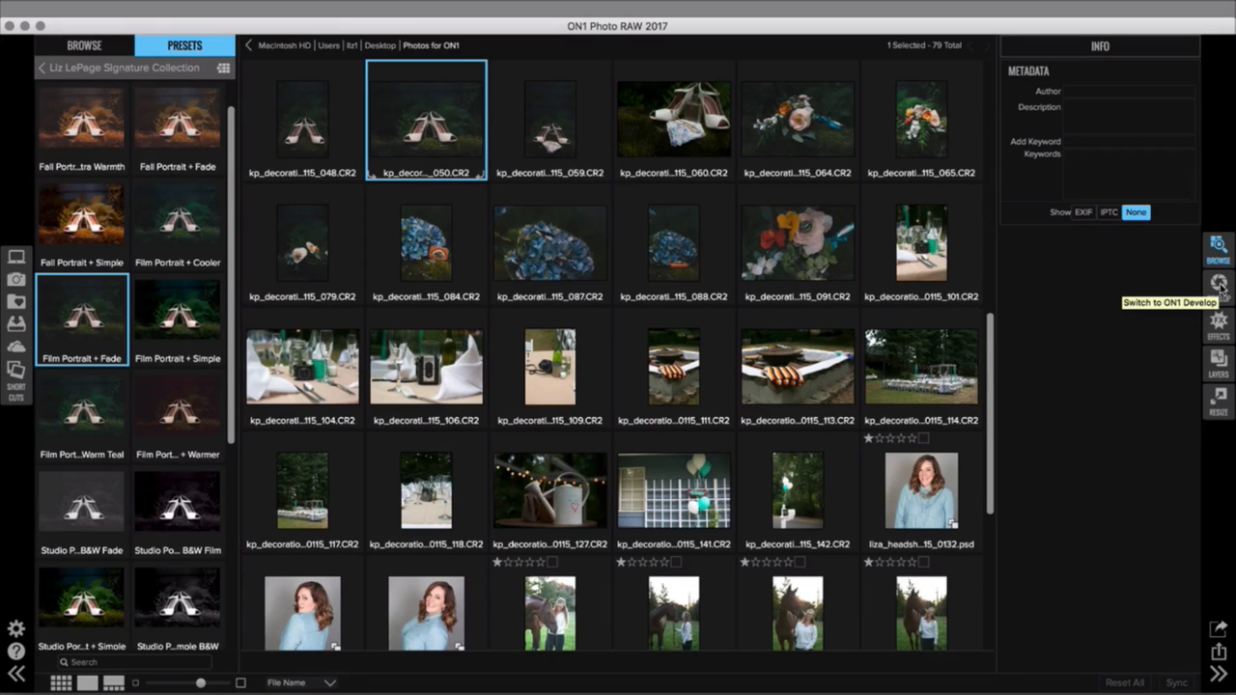
left_click(1220, 284)
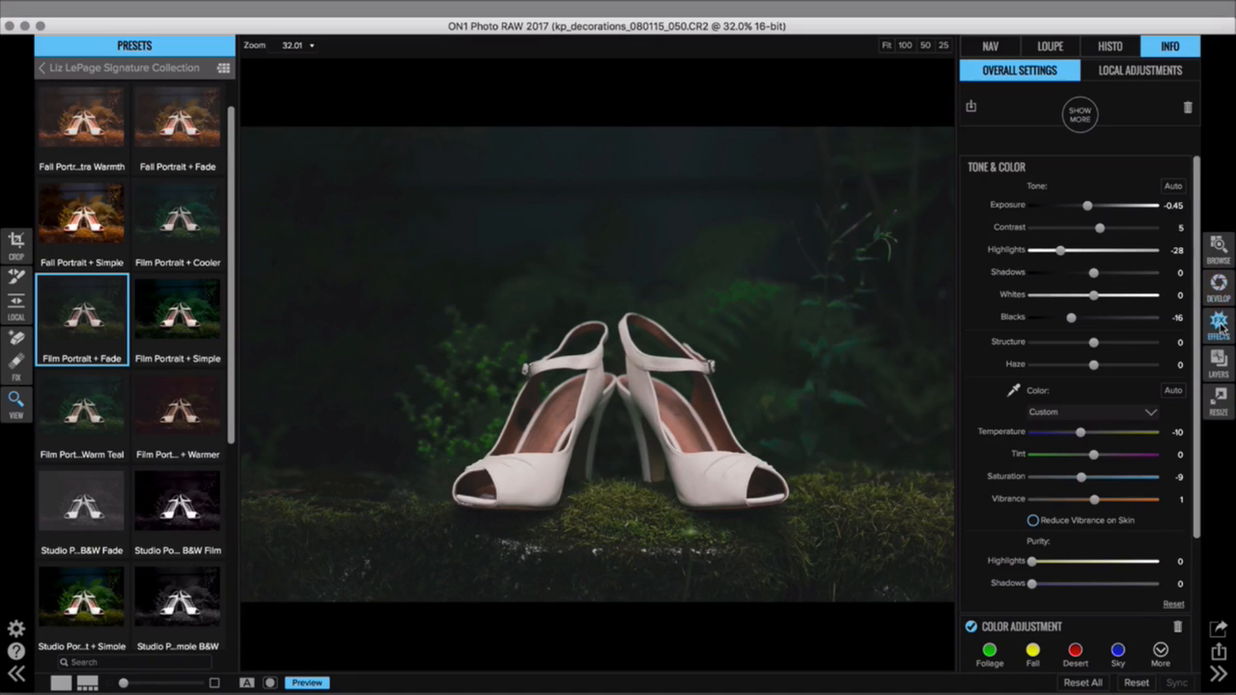
left_click(1219, 324)
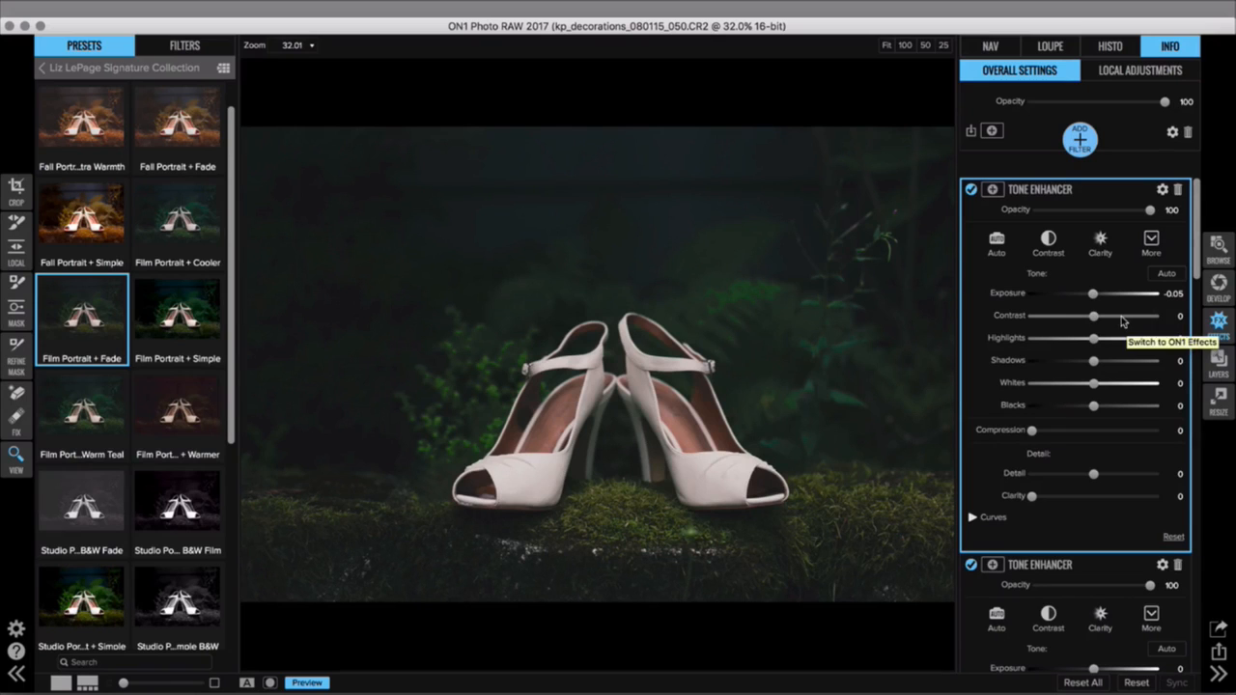
Examine the preset's stacked filters and their settings, from Tone Enhancer and Photo Filter down to Color Enhancer
scroll(1109, 253, "down", 10)
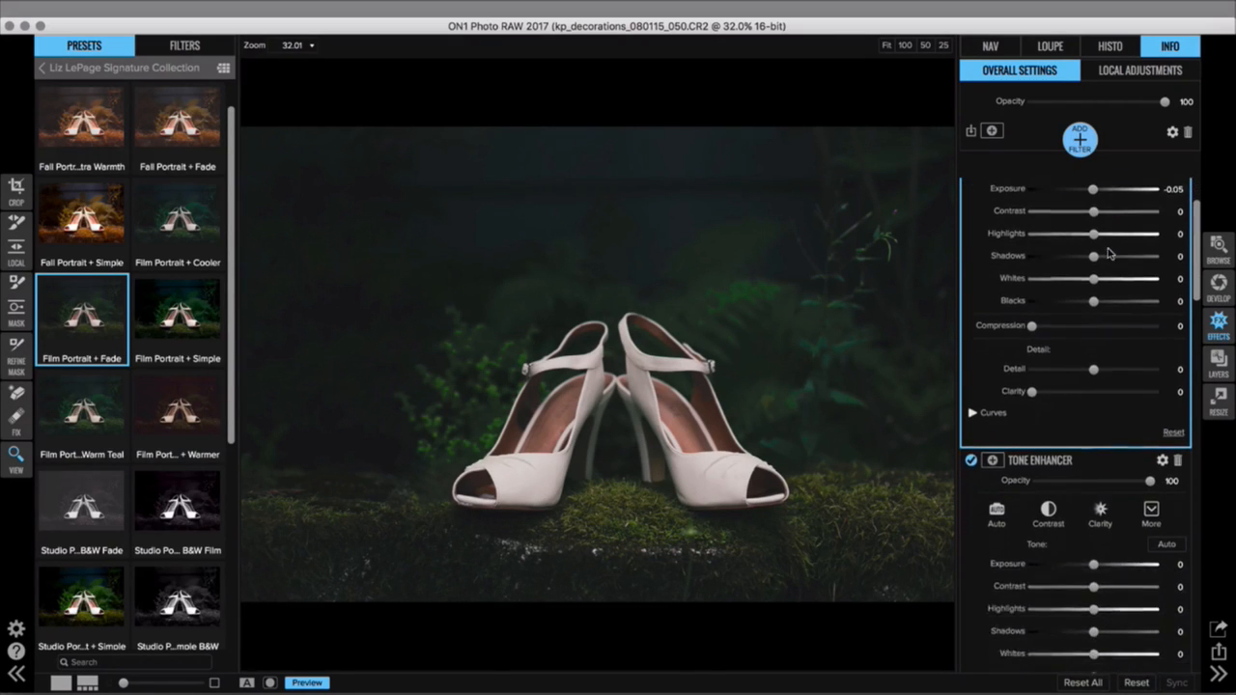
scroll(1109, 253, "down", 5)
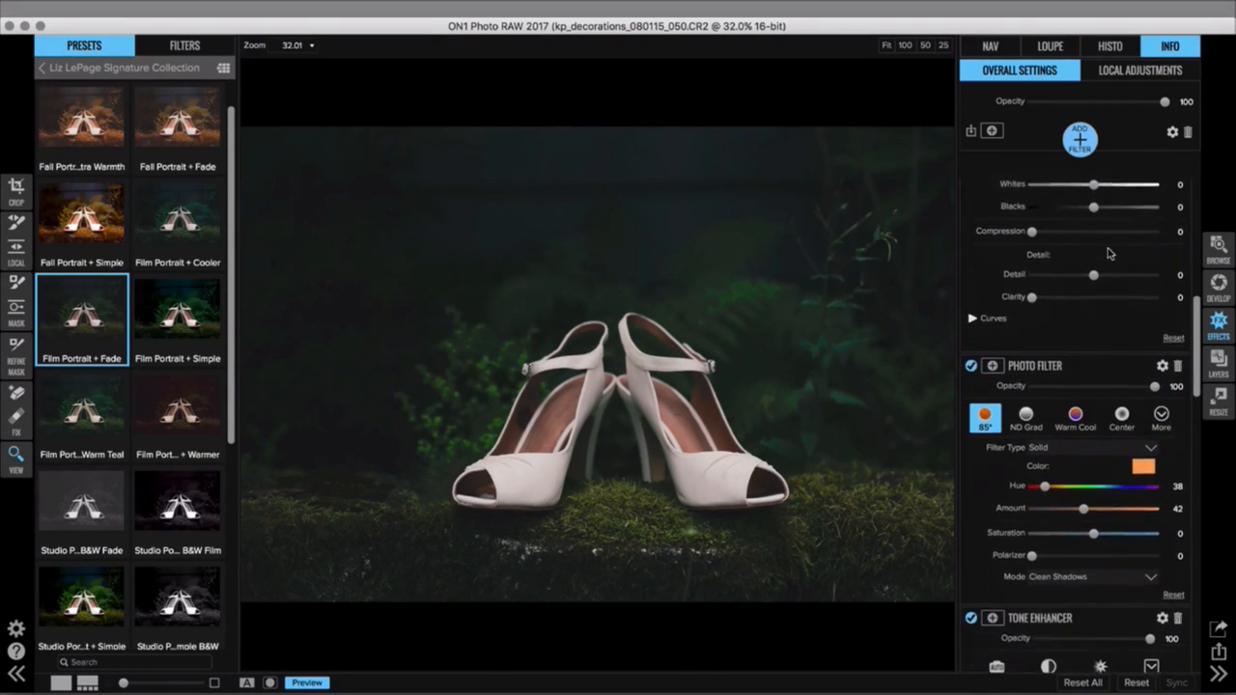
scroll(1109, 253, "down", 7)
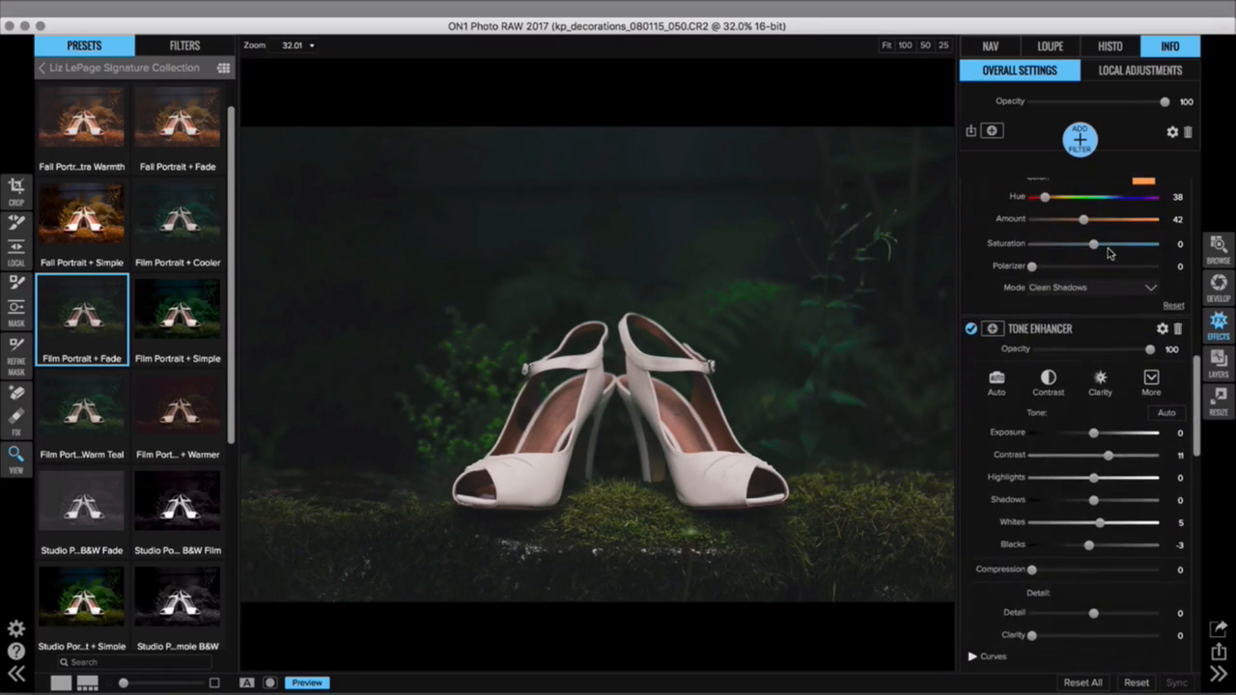
scroll(1110, 307, "down", 3)
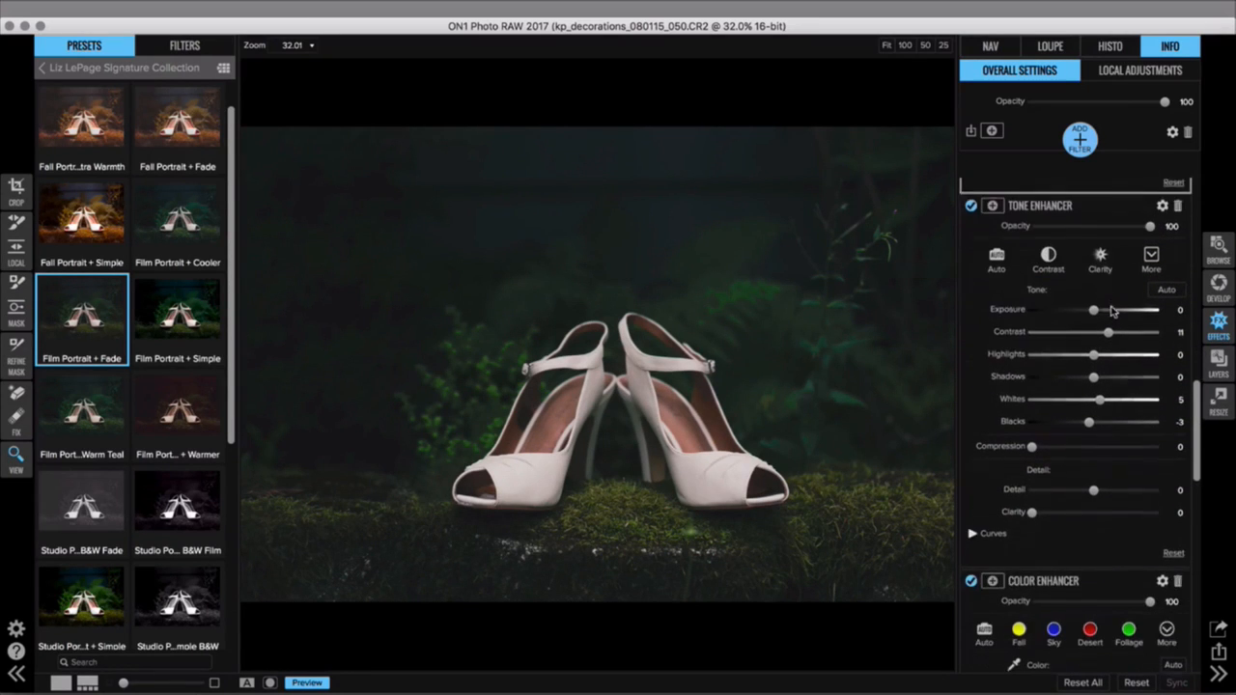
scroll(1110, 309, "down", 4)
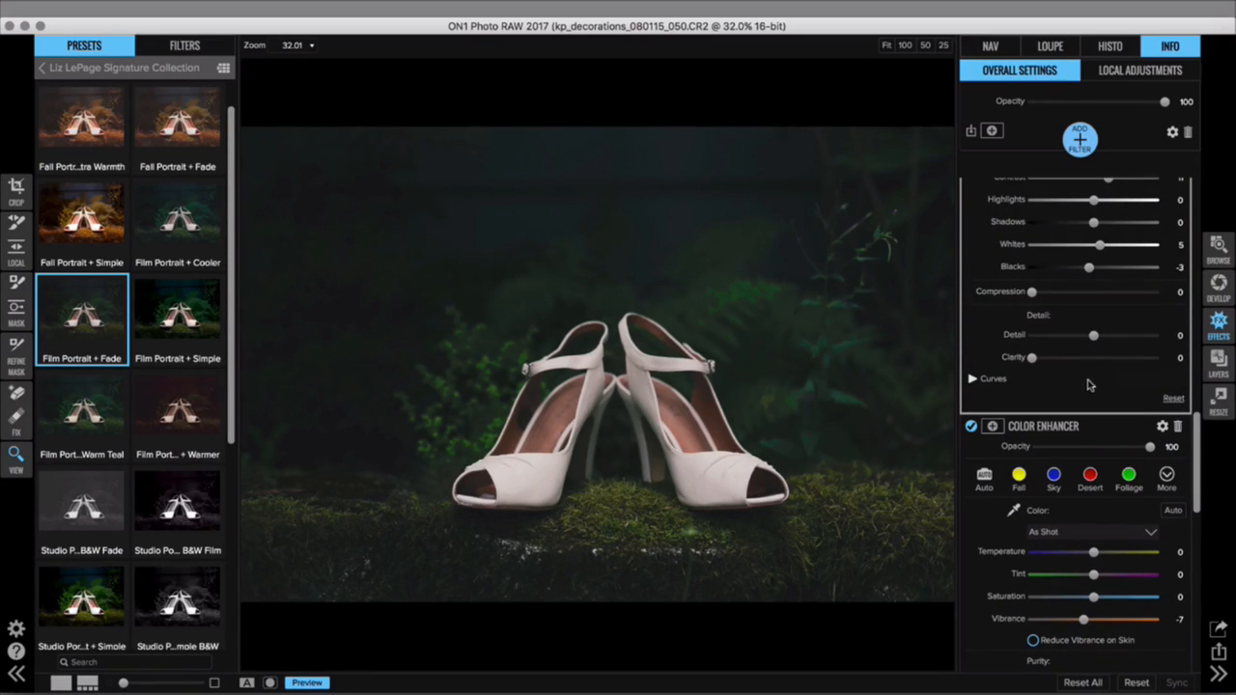
Set the Photo Filter's Amount to 65
scroll(1095, 384, "up", 10)
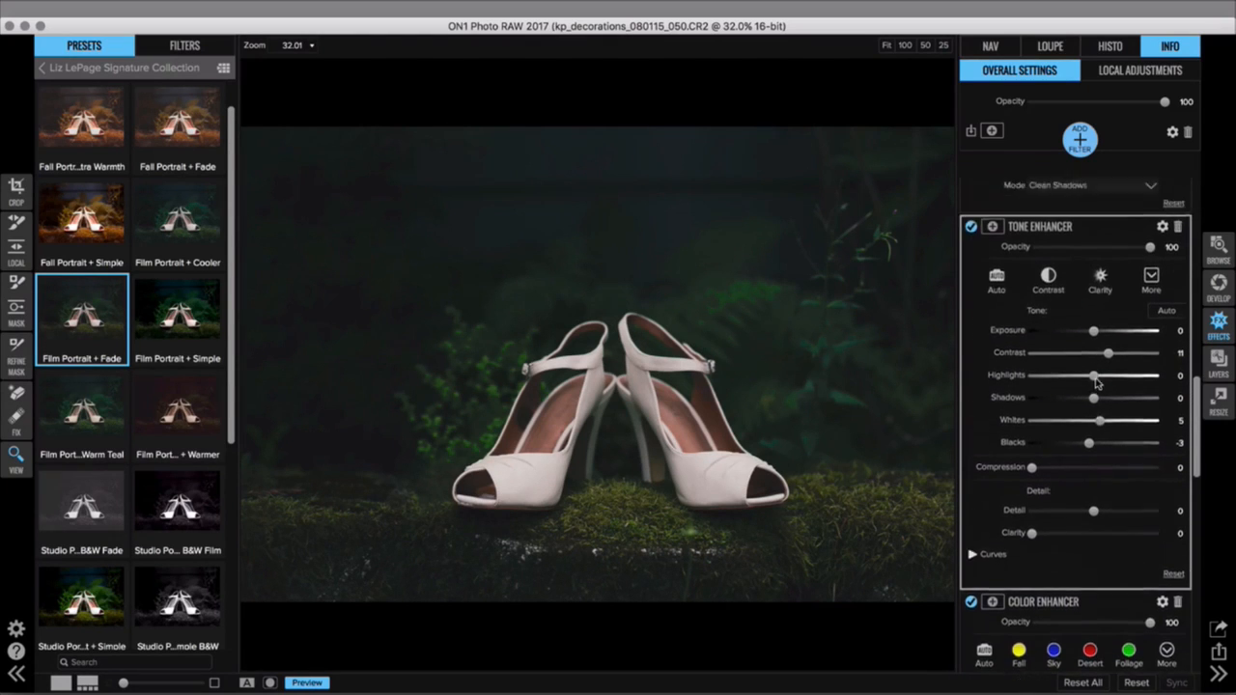
scroll(1095, 385, "up", 2)
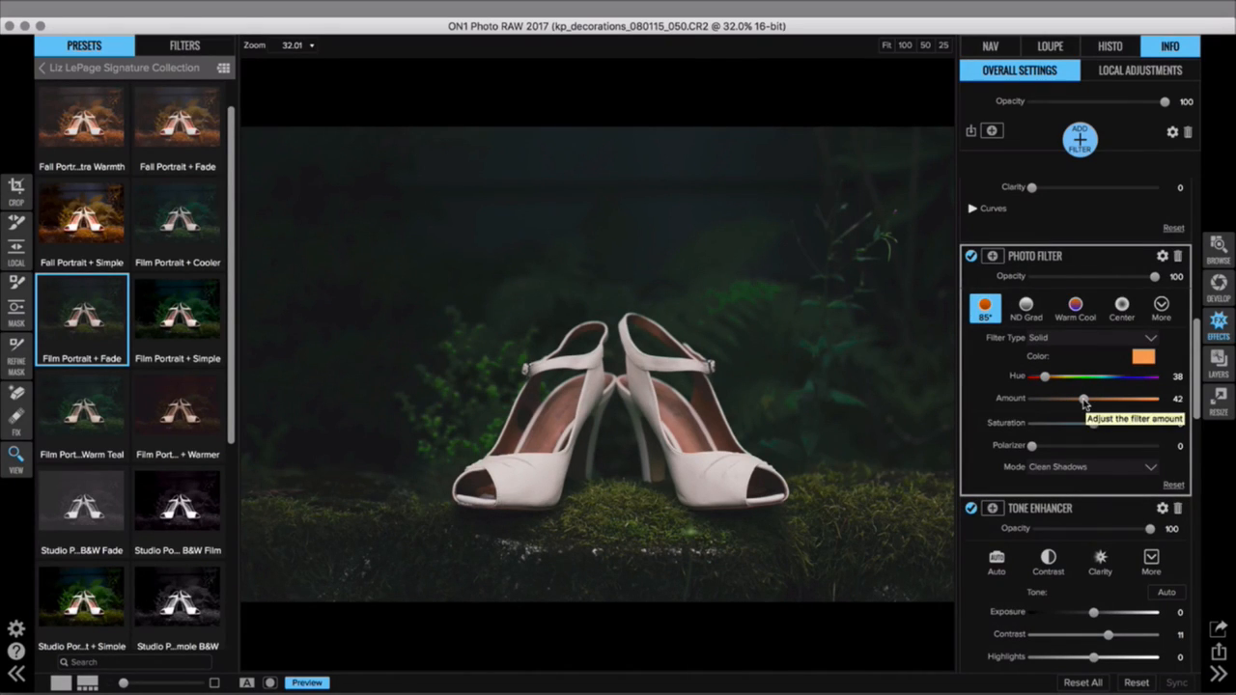
left_click_drag(1084, 404, 1111, 407)
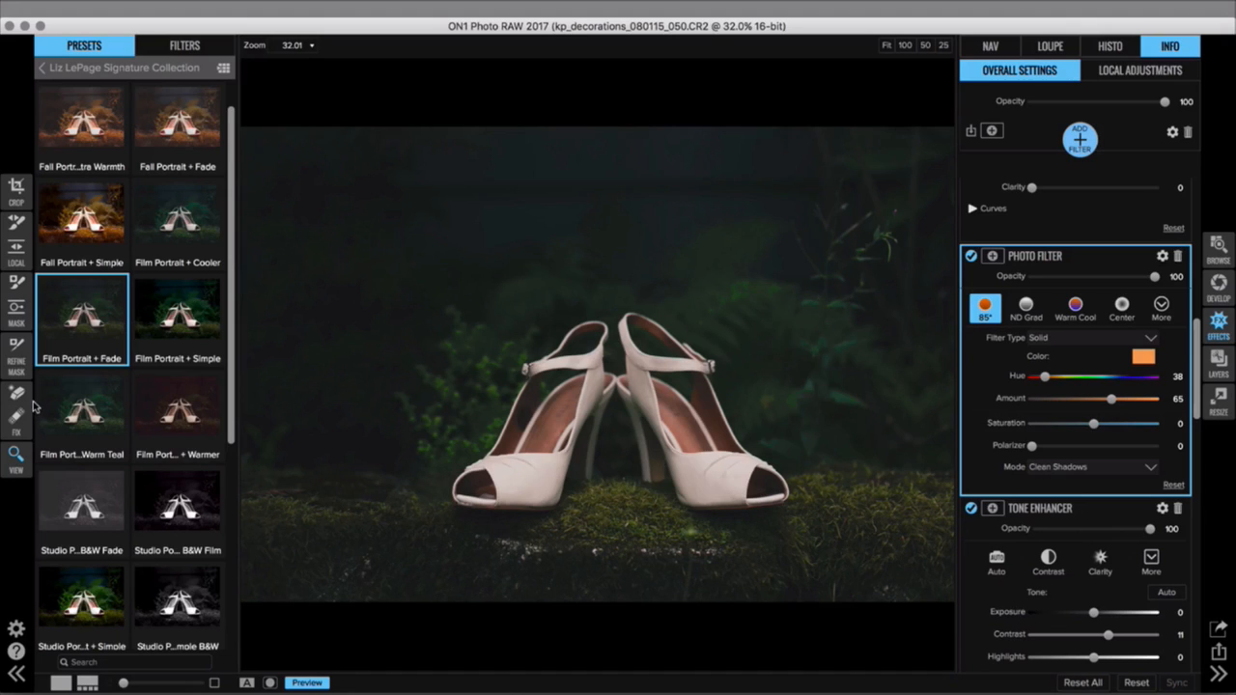
Remove distracting spots from the mossy ledge around the shoes with the retouch brush
left_click(32, 404)
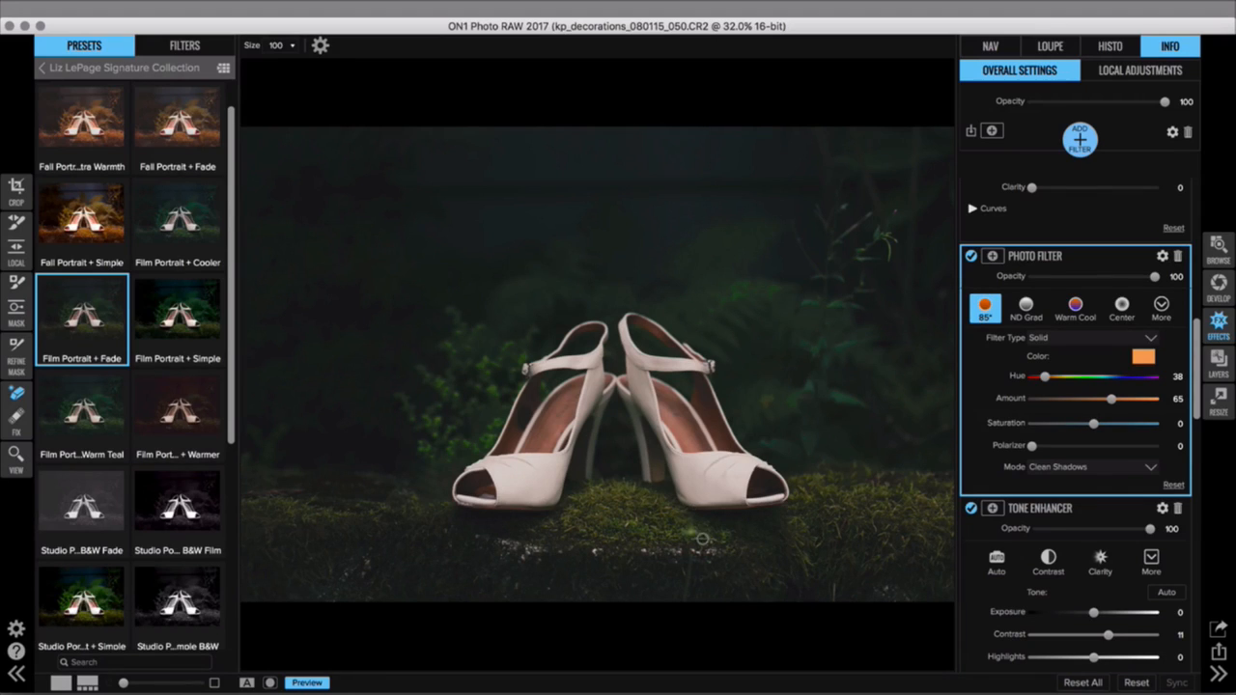
left_click_drag(690, 524, 691, 541)
left_click_drag(370, 549, 361, 578)
left_click(627, 526)
Brighten the moss around and between the shoes with a local adjustment at 0.95 exposure, painted in at brush opacity 15
left_click(1105, 70)
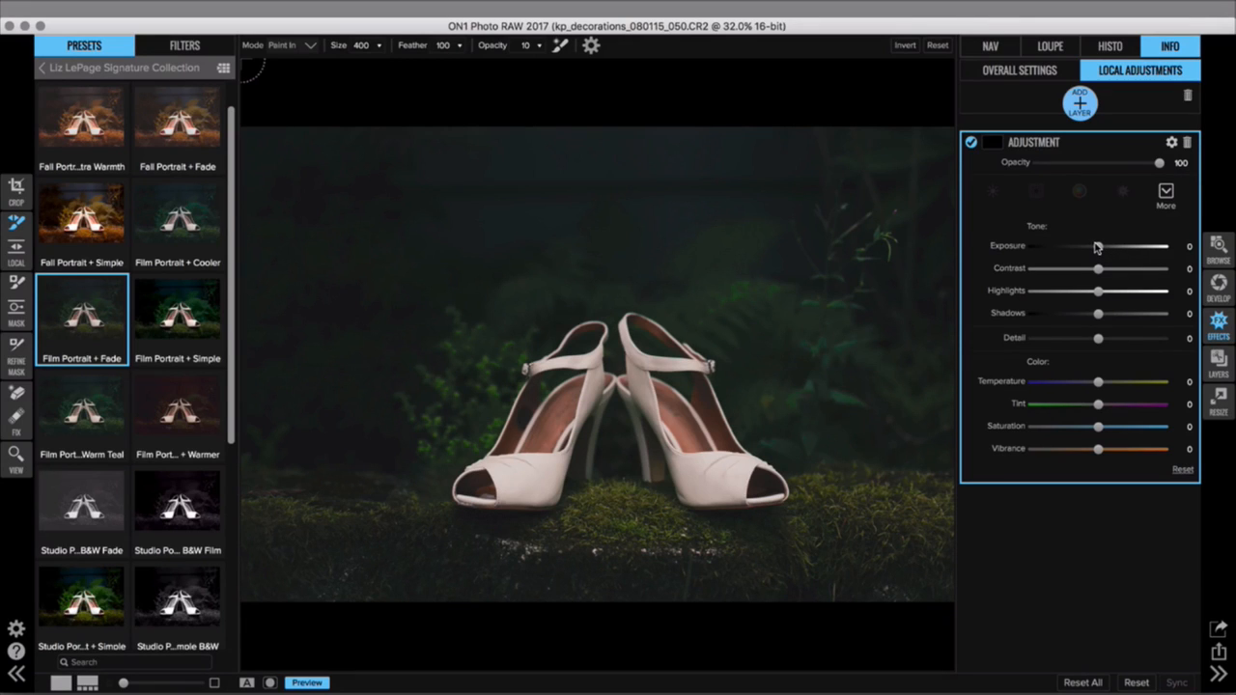
left_click_drag(1096, 248, 1112, 248)
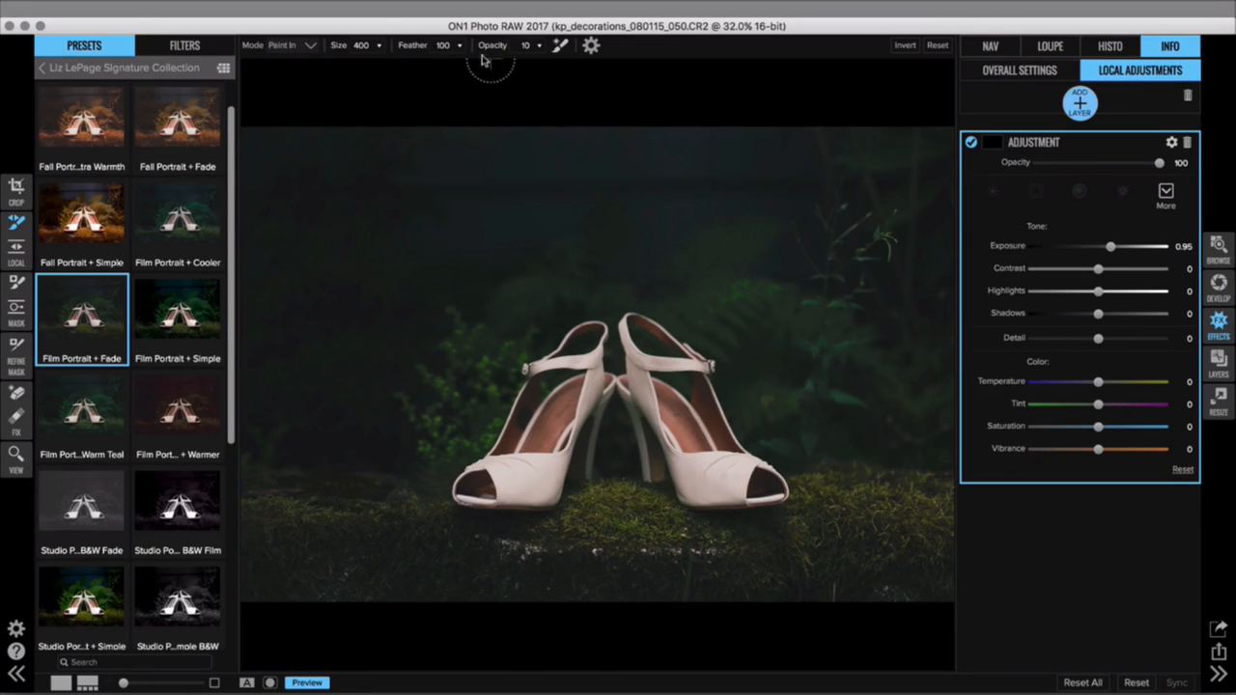
left_click_drag(490, 51, 494, 49)
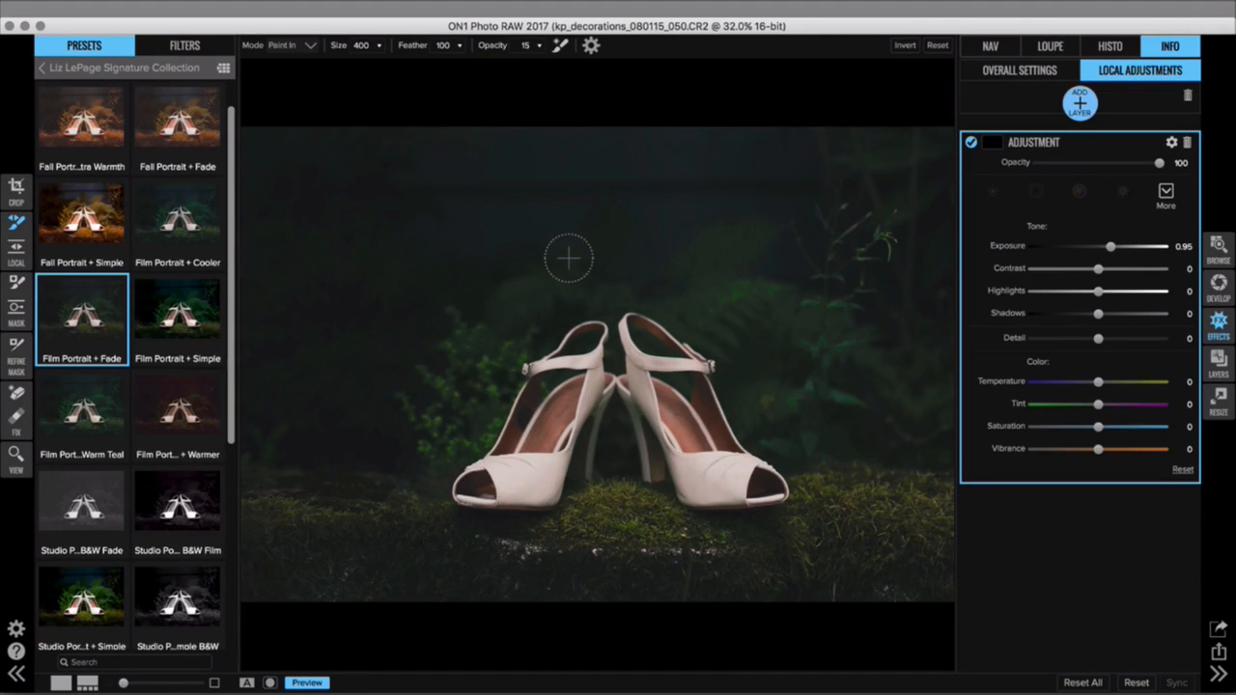
mouse_move(614, 532)
left_mouse_down()
mouse_move(588, 508)
mouse_move(638, 504)
left_mouse_up()
mouse_move(512, 533)
left_mouse_down()
mouse_move(518, 473)
mouse_move(623, 521)
mouse_move(726, 473)
mouse_move(648, 426)
mouse_move(680, 394)
mouse_move(698, 397)
mouse_move(724, 470)
mouse_move(485, 473)
mouse_move(546, 445)
mouse_move(556, 401)
mouse_move(507, 473)
mouse_move(525, 398)
mouse_move(585, 362)
mouse_move(676, 456)
mouse_move(660, 352)
mouse_move(639, 362)
mouse_move(627, 332)
mouse_move(678, 425)
left_mouse_up()
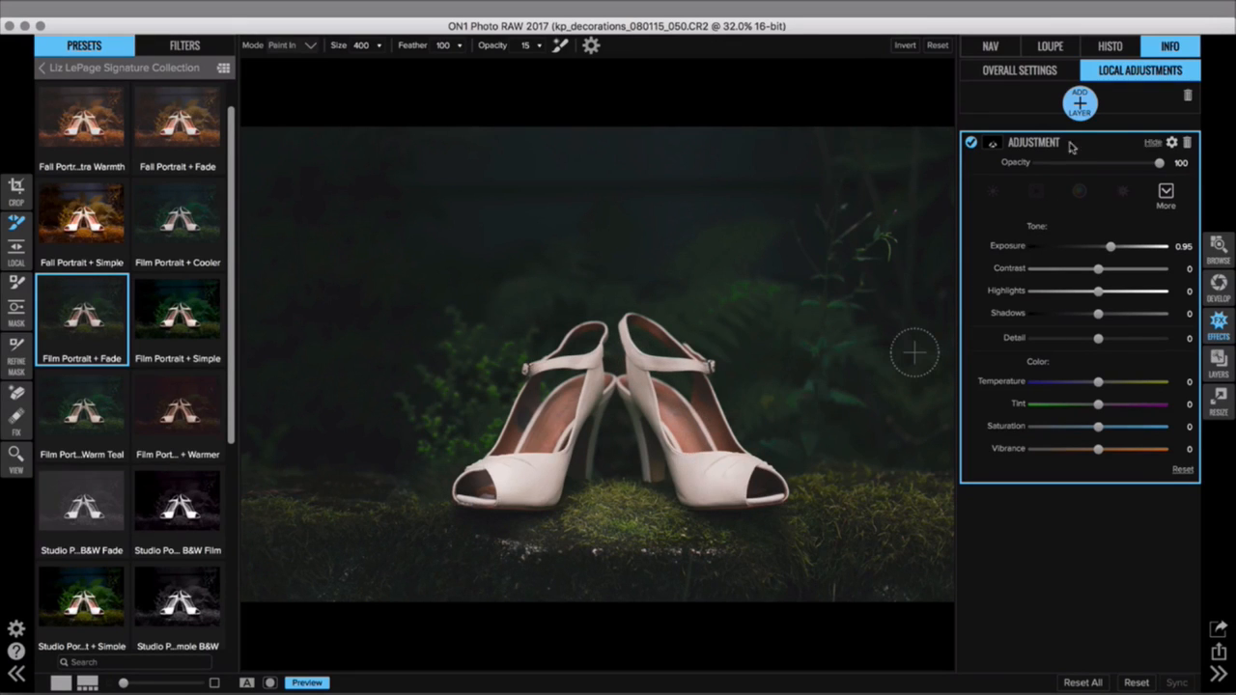
Try darkening the area around the shoes with a second local adjustment at -0.85 exposure and a 1600 brush, and delete that layer
left_click(1077, 108)
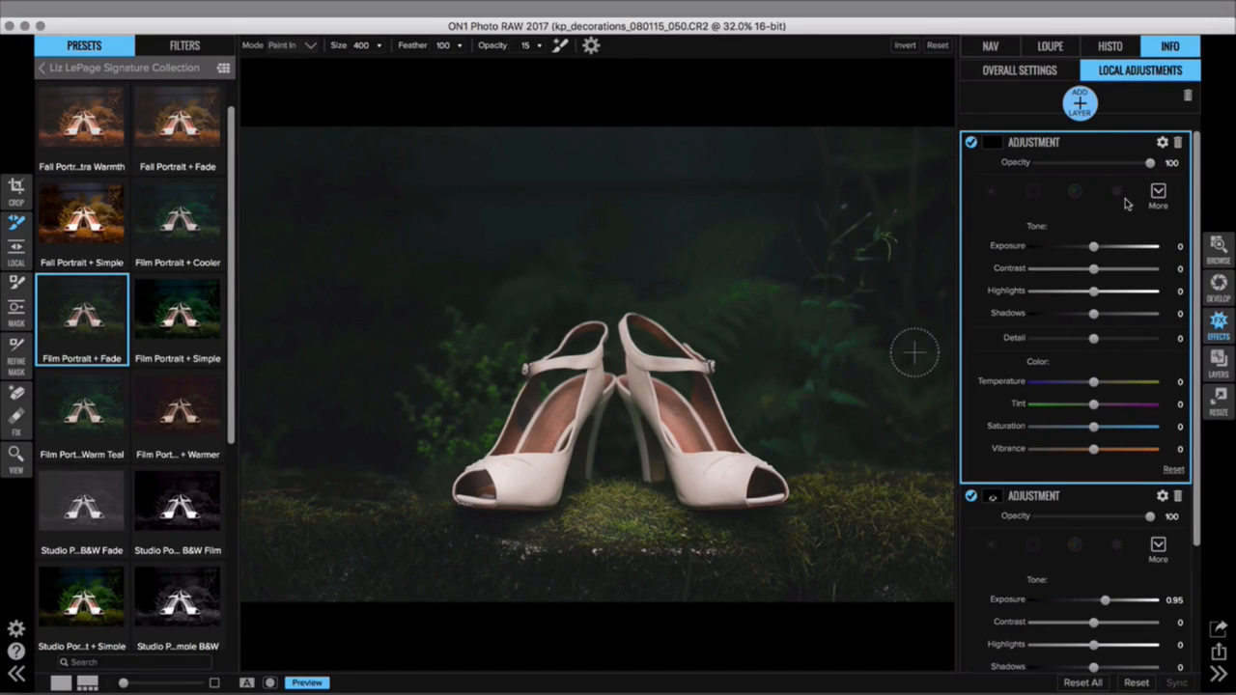
left_click_drag(1093, 246, 1083, 250)
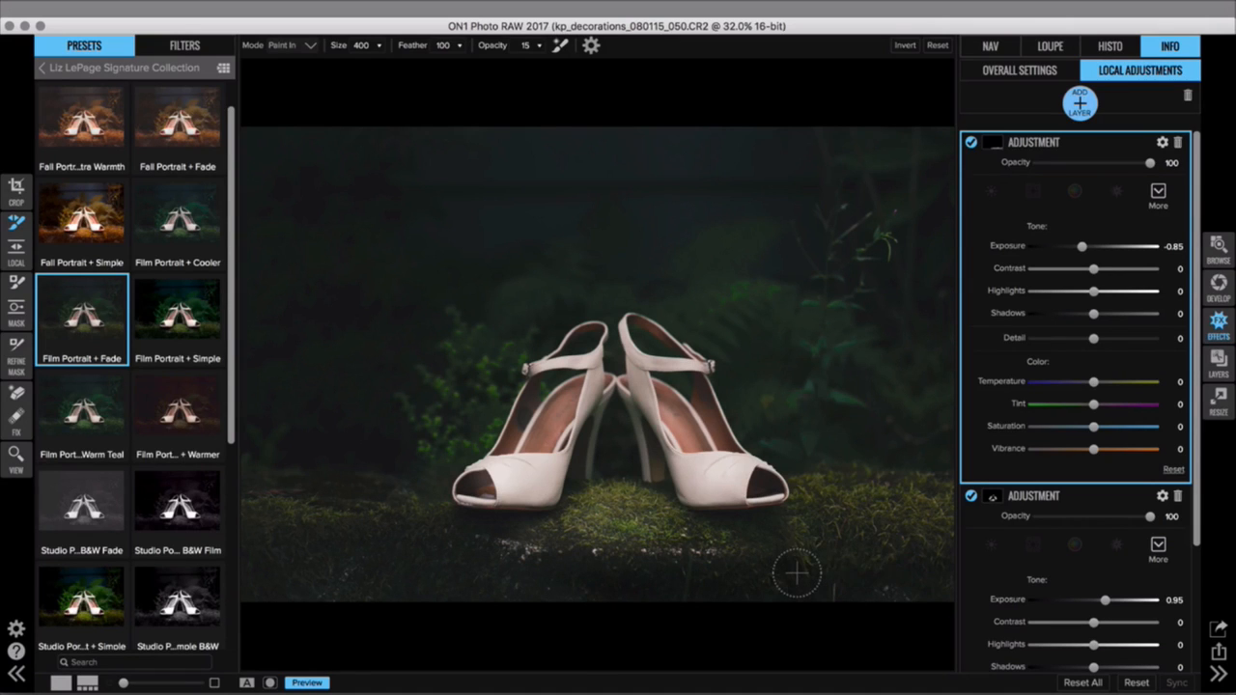
key("bracketright")
key("bracketright")
key("bracketright")
key("bracketright")
key("bracketright")
key("bracketright")
key("bracketright")
key("bracketright")
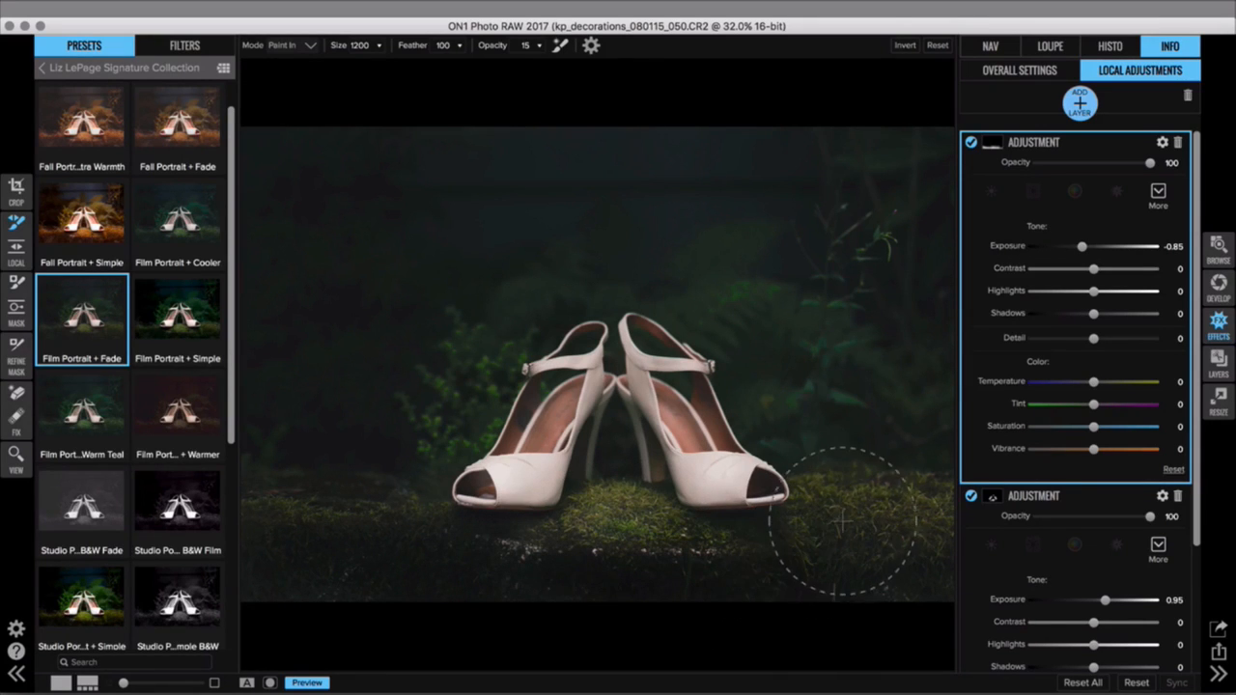
key("bracketright")
key("bracketright")
key("bracketright")
key("bracketright")
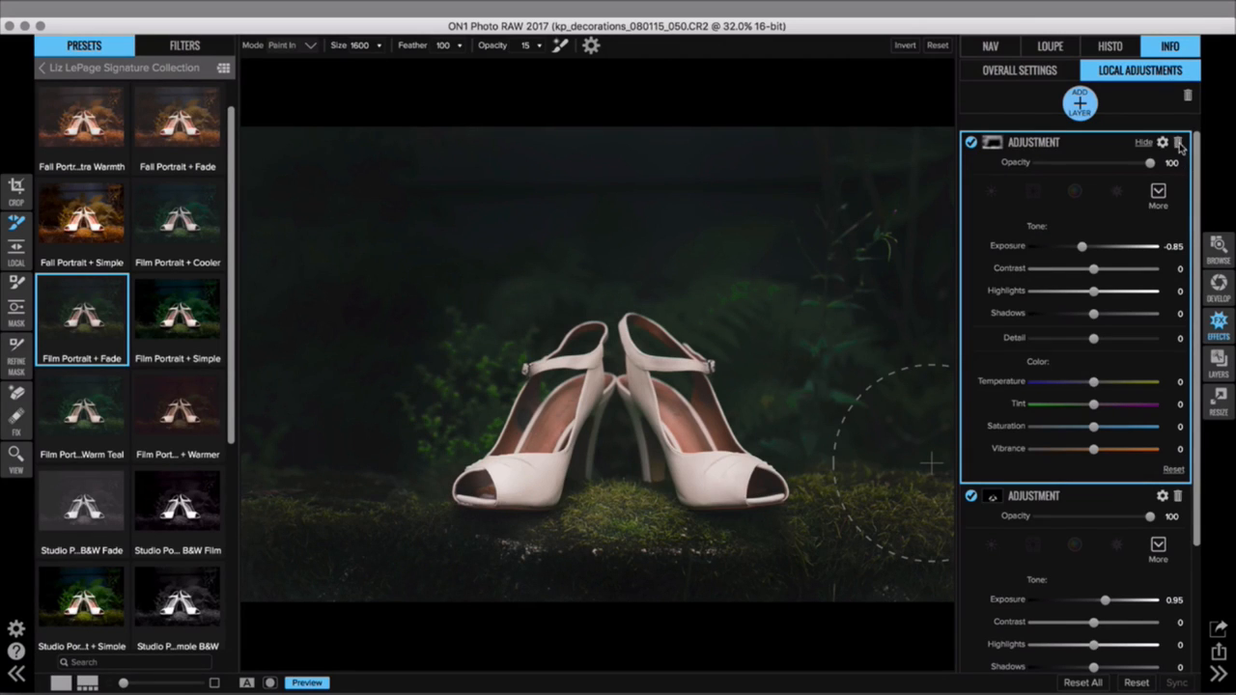
left_click(1178, 143)
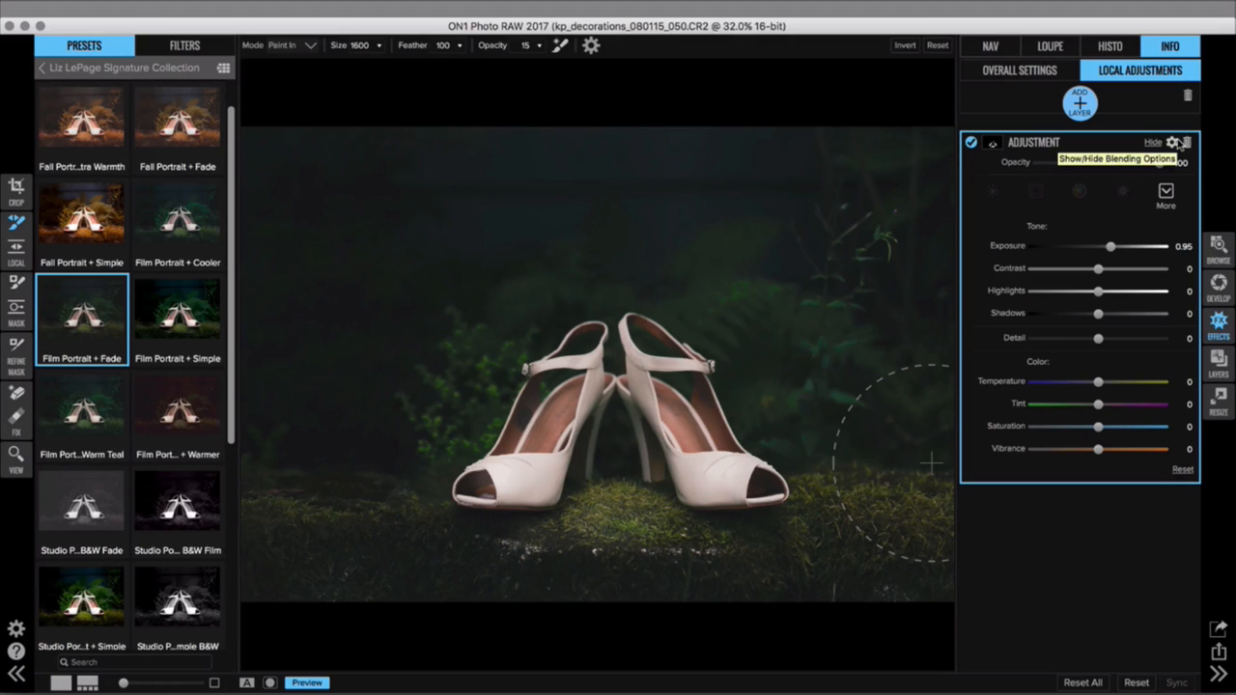
Leave the shoe photo and return to the Browse module
left_click(1218, 246)
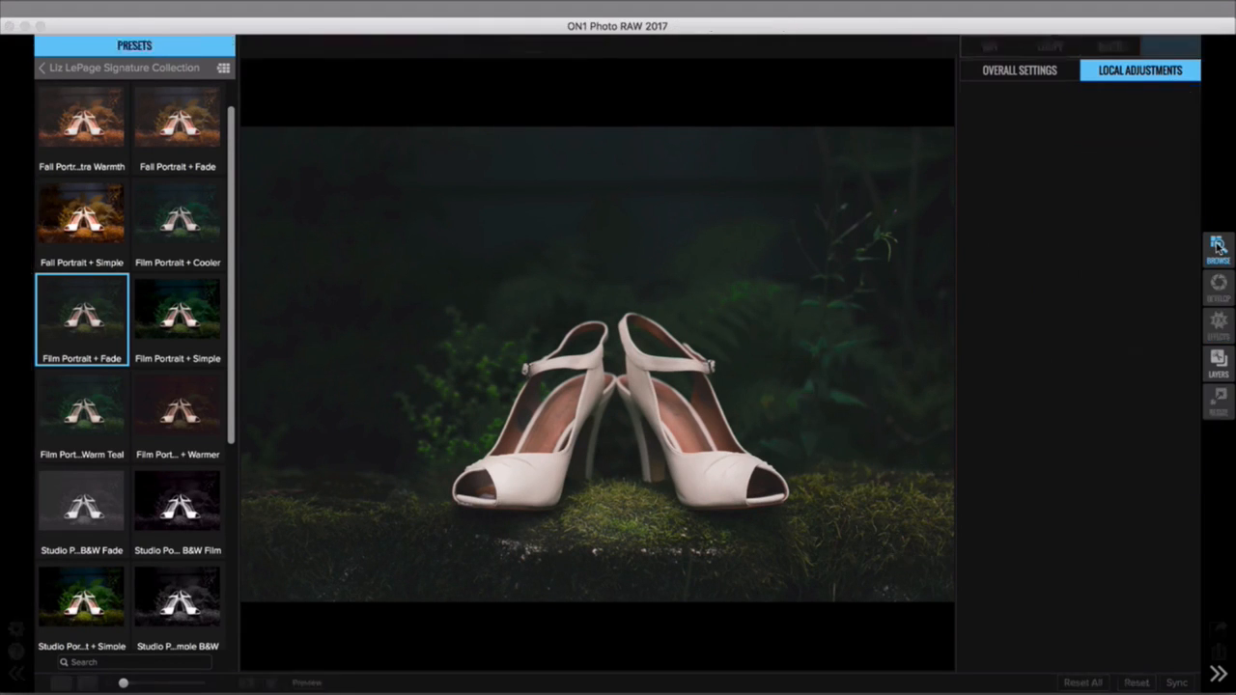
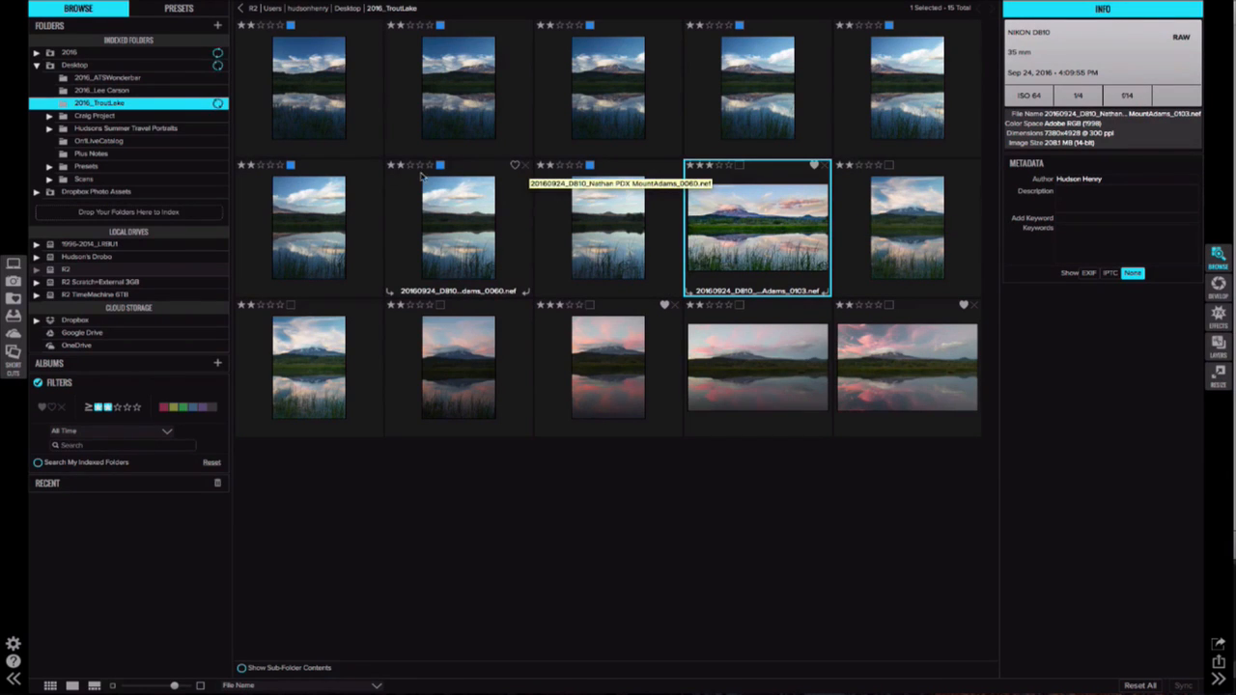
Look through the Landscape preset category and return to the folder list
left_click(184, 12)
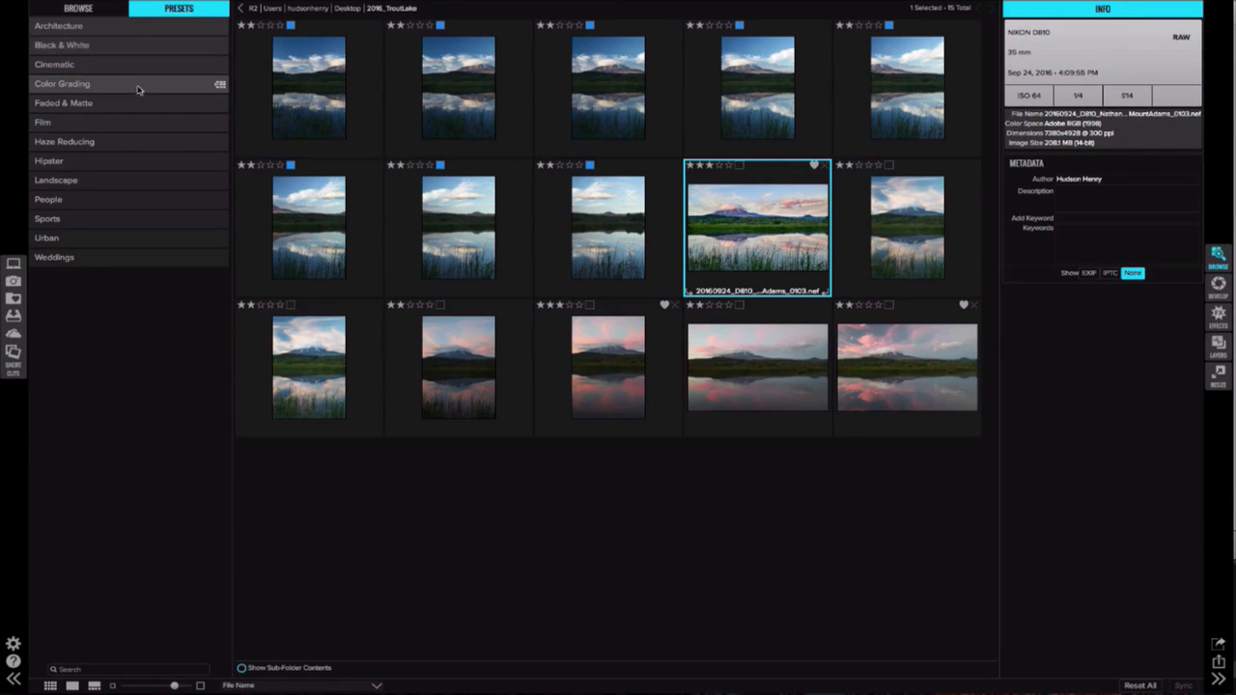
left_click(123, 181)
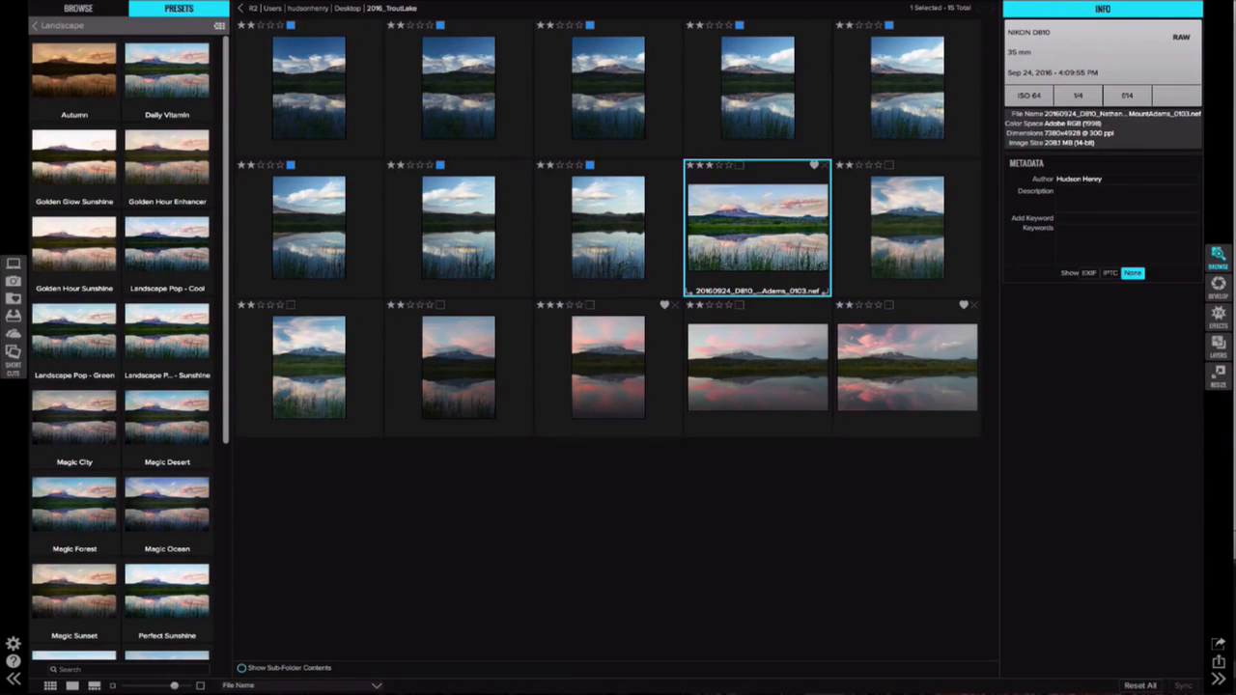
left_click(79, 9)
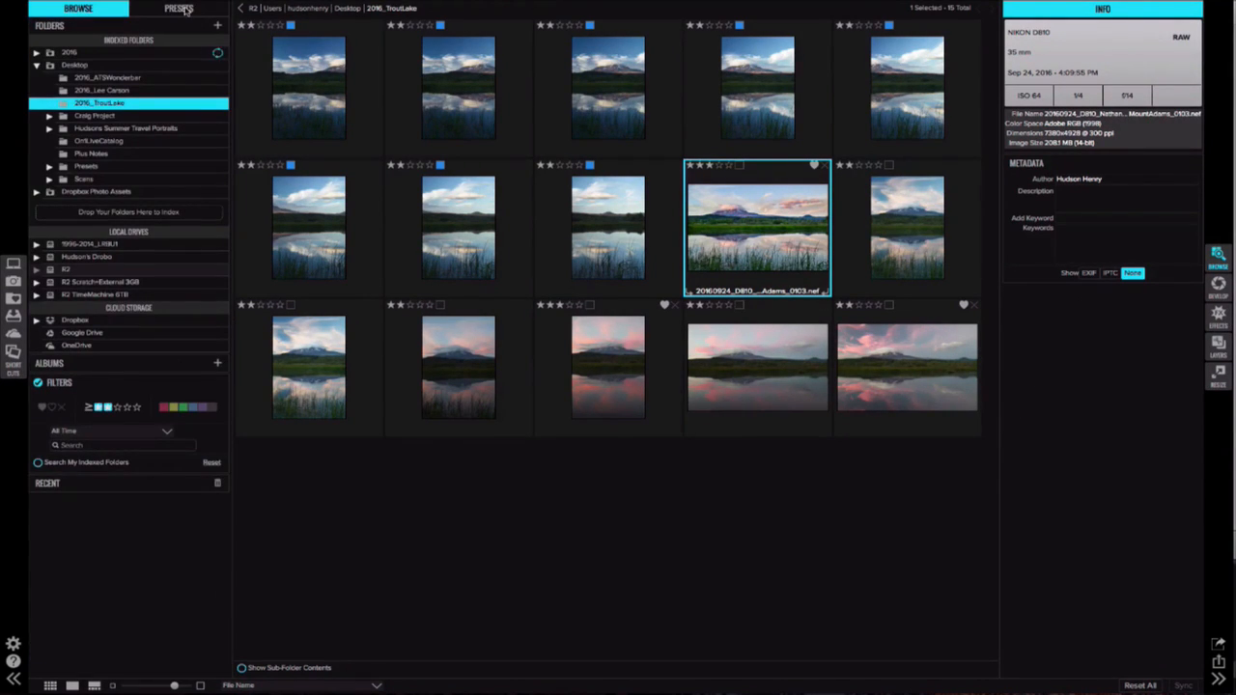
Open the selected Mount Adams reflection photo in the Develop module and go back to the list of preset categories
left_click(1218, 286)
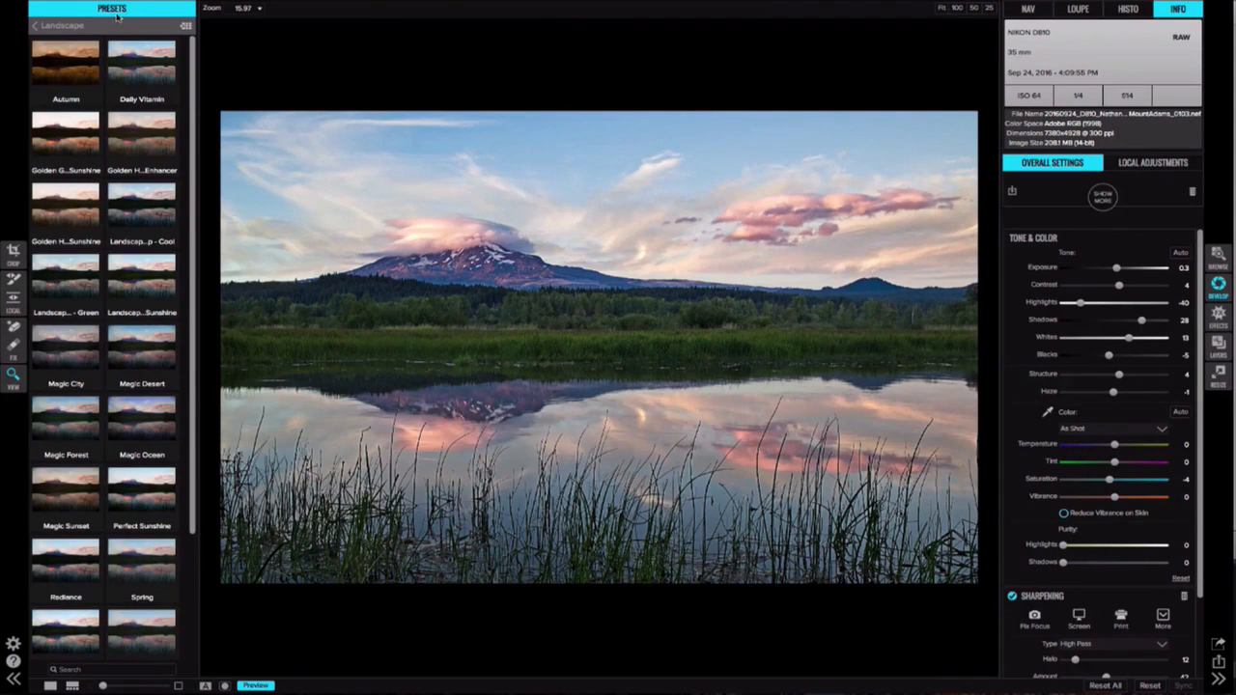
left_click(48, 29)
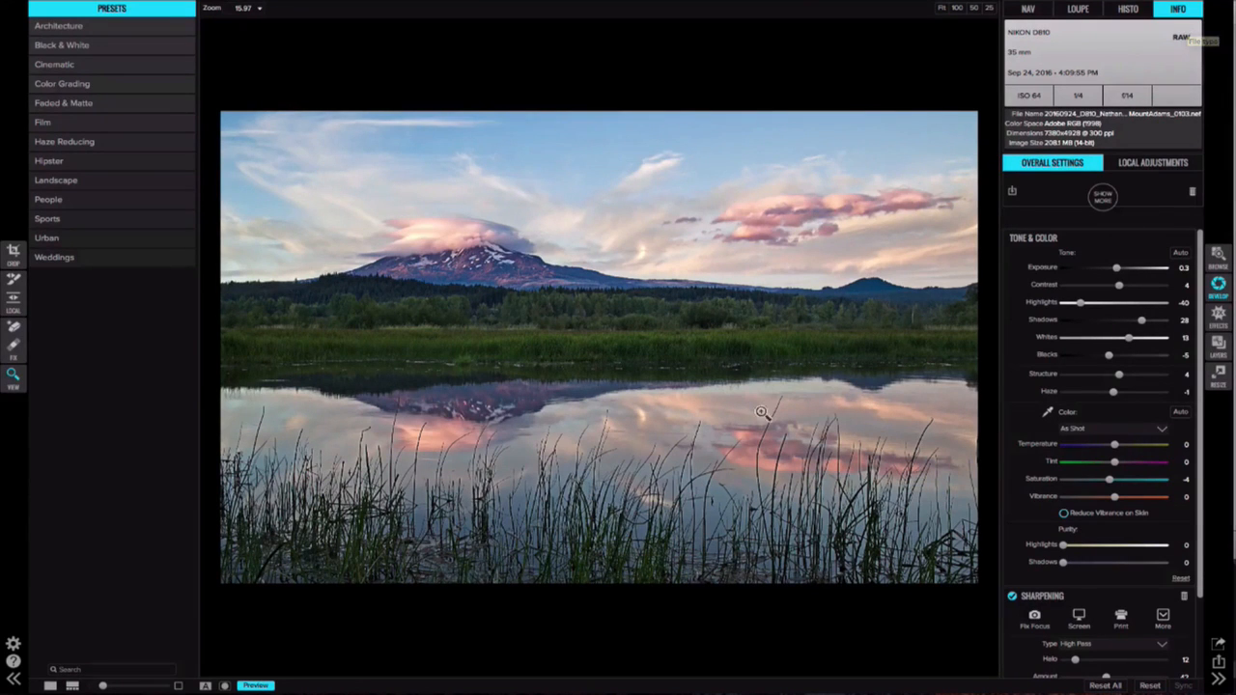
Hide the presets and show the filmstrip of the folder's photos beneath the image
left_click(13, 679)
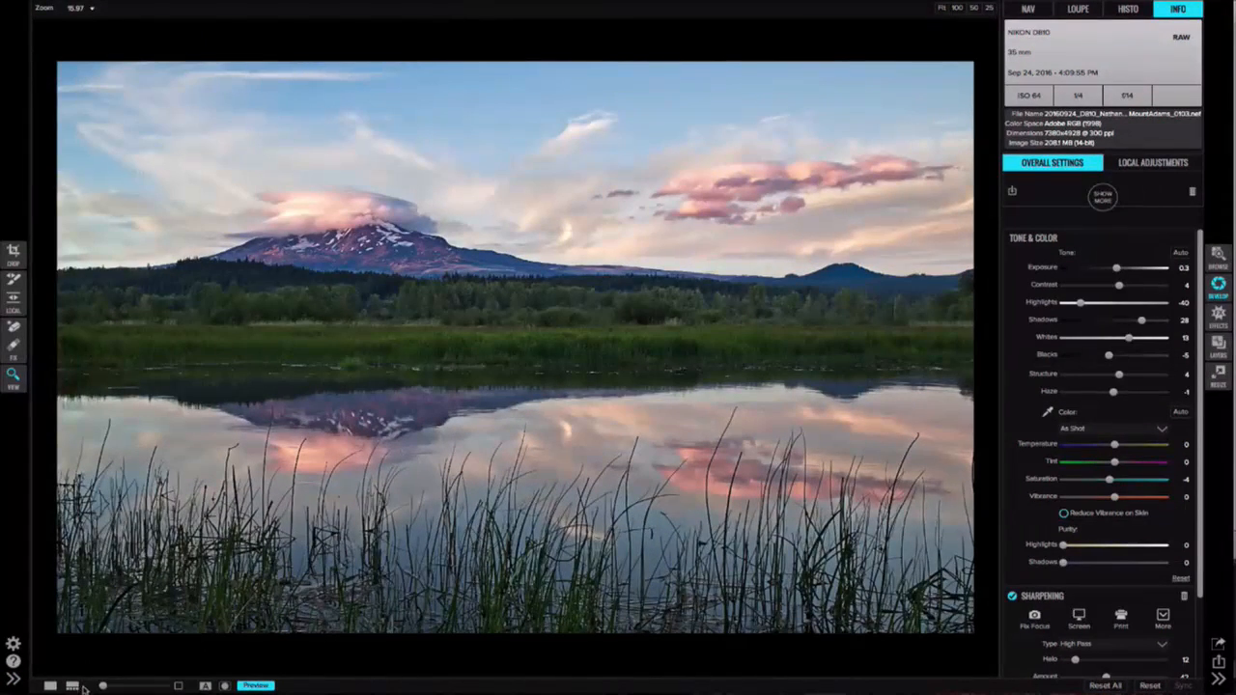
left_click(72, 686)
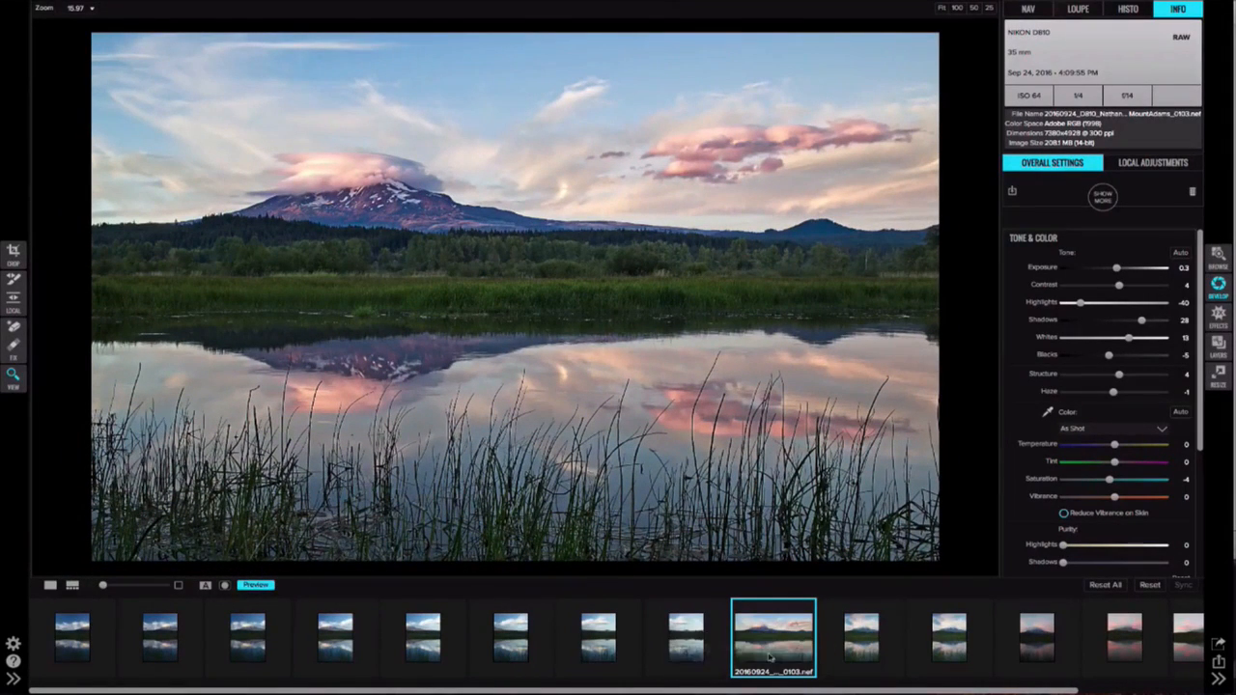
left_click_drag(804, 688, 971, 688)
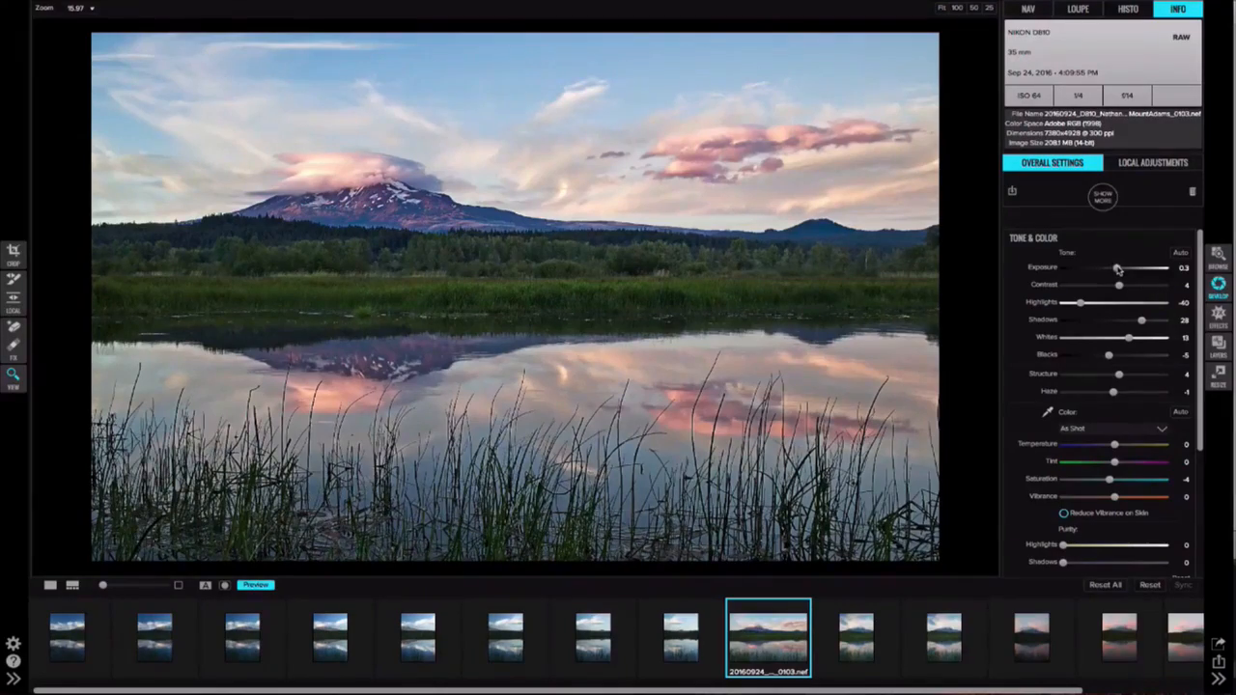
Reset the Mount Adams photo's Exposure to 0 and set its Shadows to 30
mouse_move(1117, 268)
left_mouse_down()
mouse_move(1139, 269)
mouse_move(1120, 269)
left_mouse_up()
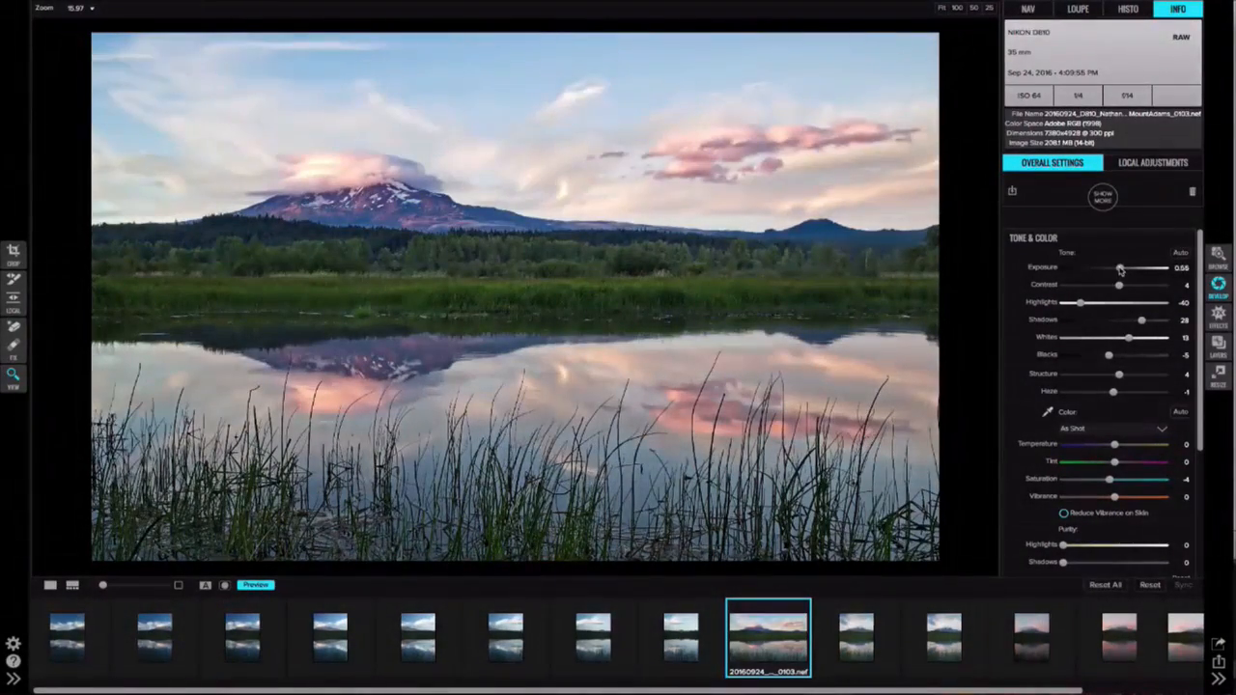
double_click(1047, 270)
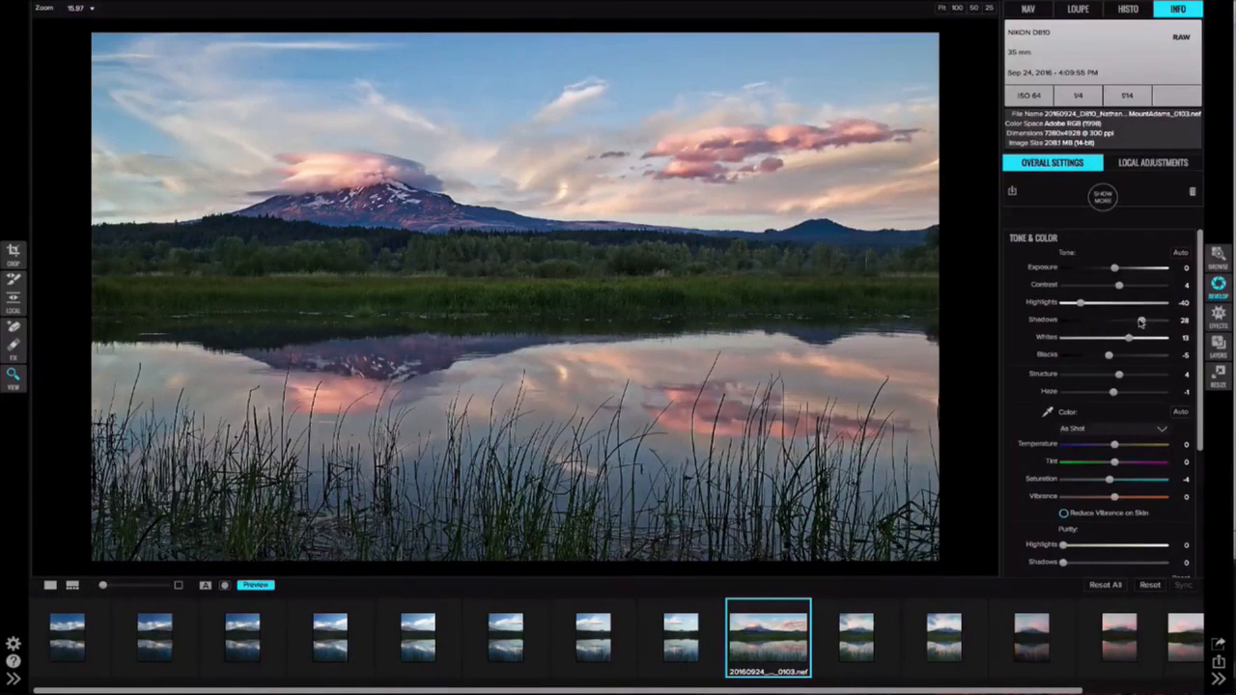
left_click_drag(1140, 322, 1142, 324)
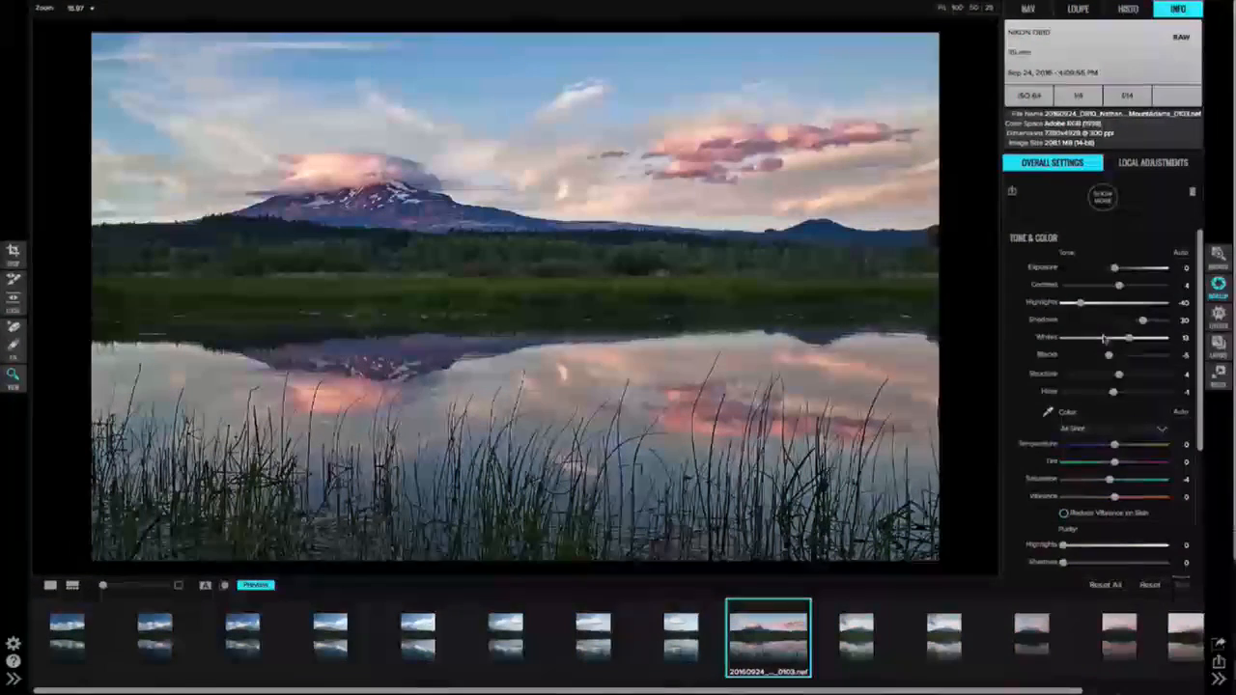
Examine the remaining Tone & Color and Sharpening settings and the list of additional Develop adjustments
scroll(1099, 328, "down", 4)
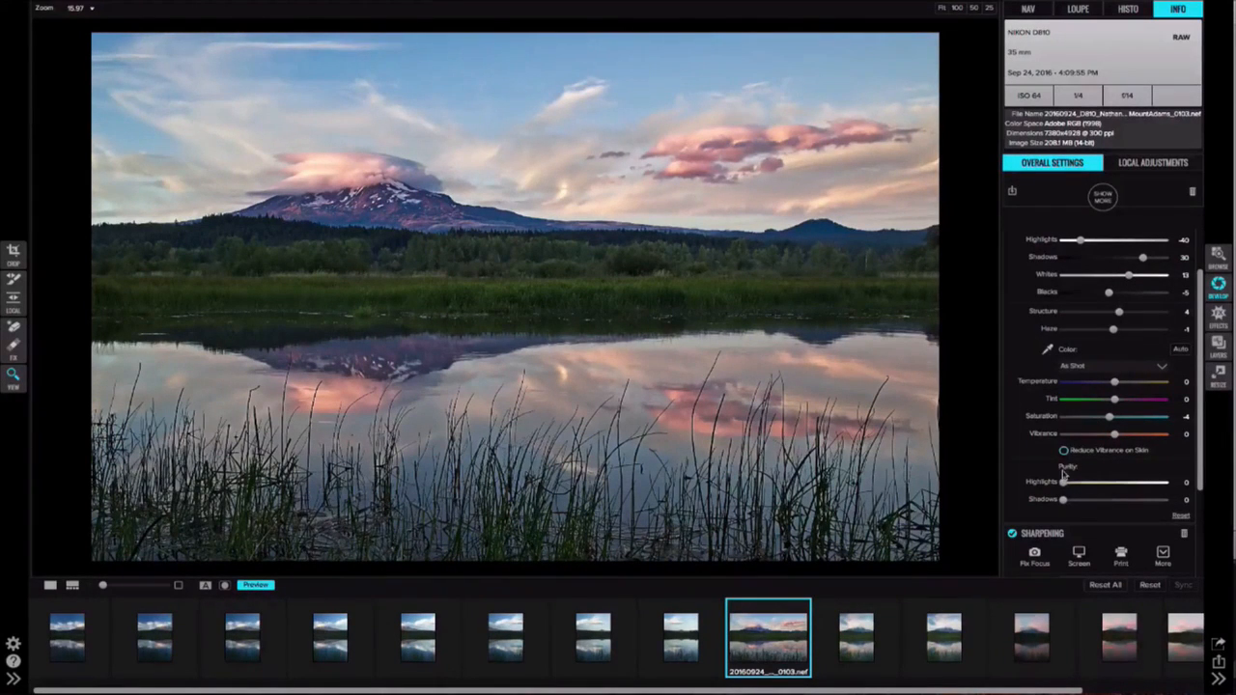
scroll(1058, 473, "down", 3)
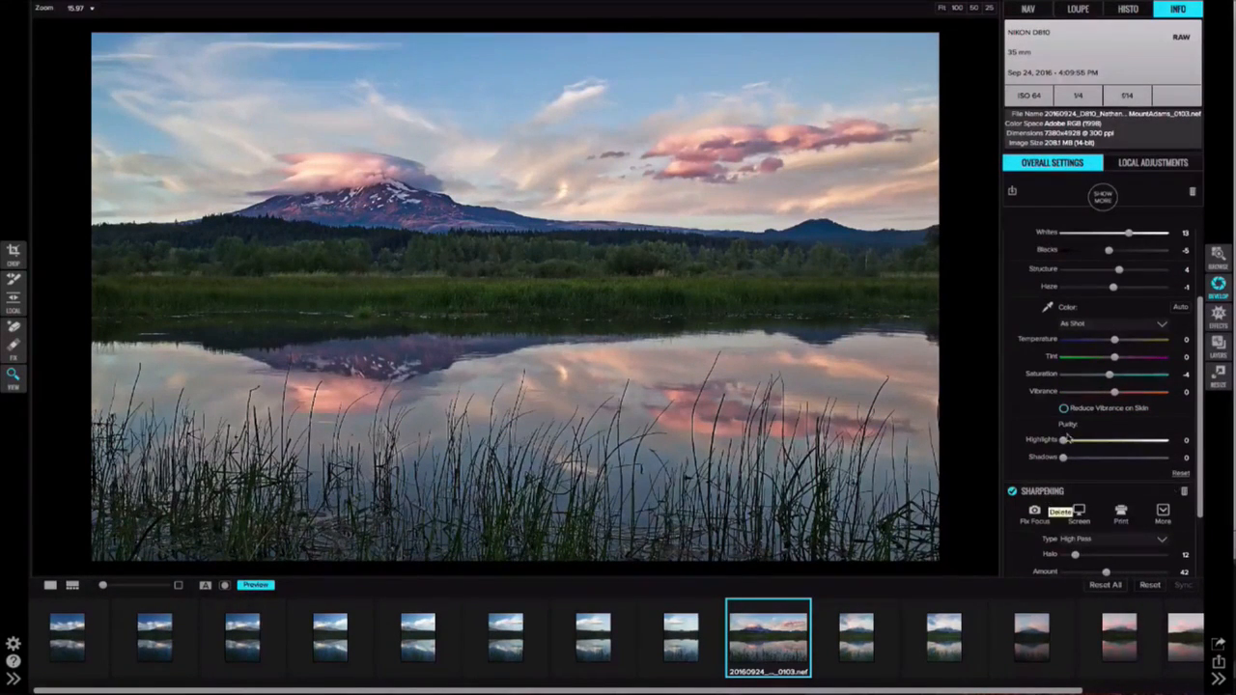
scroll(1067, 444, "up", 5)
scroll(1072, 423, "up", 2)
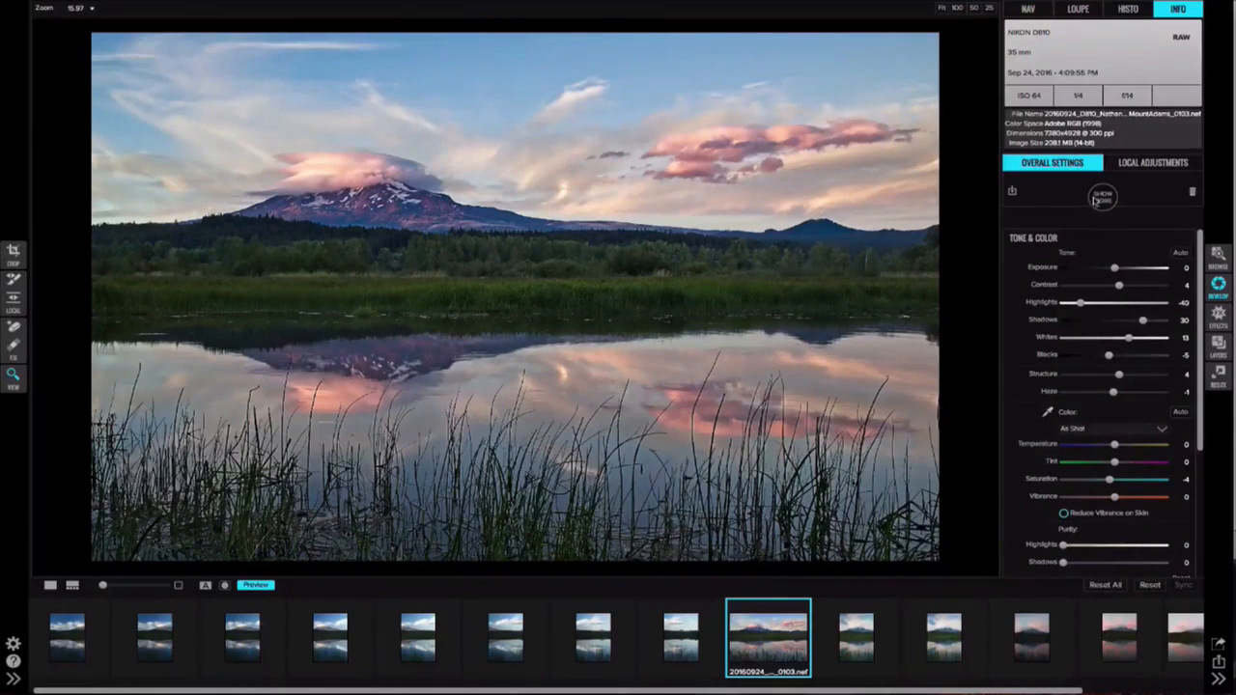
left_click(1104, 196)
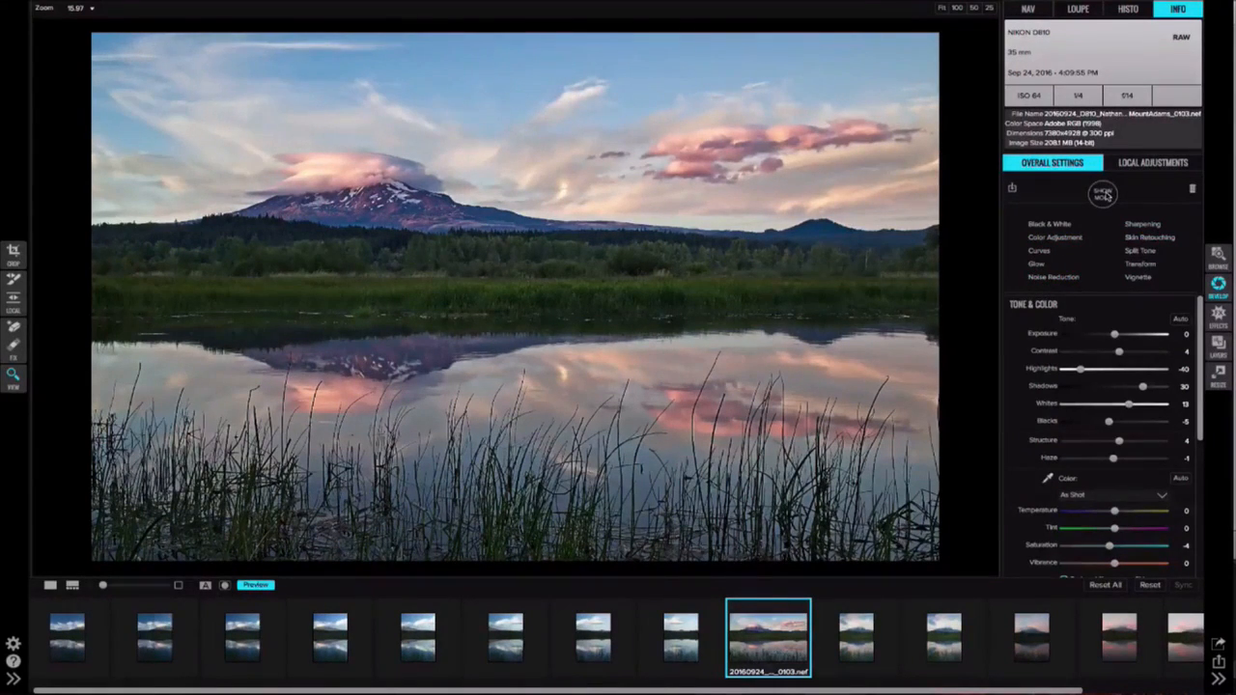
left_click(1104, 196)
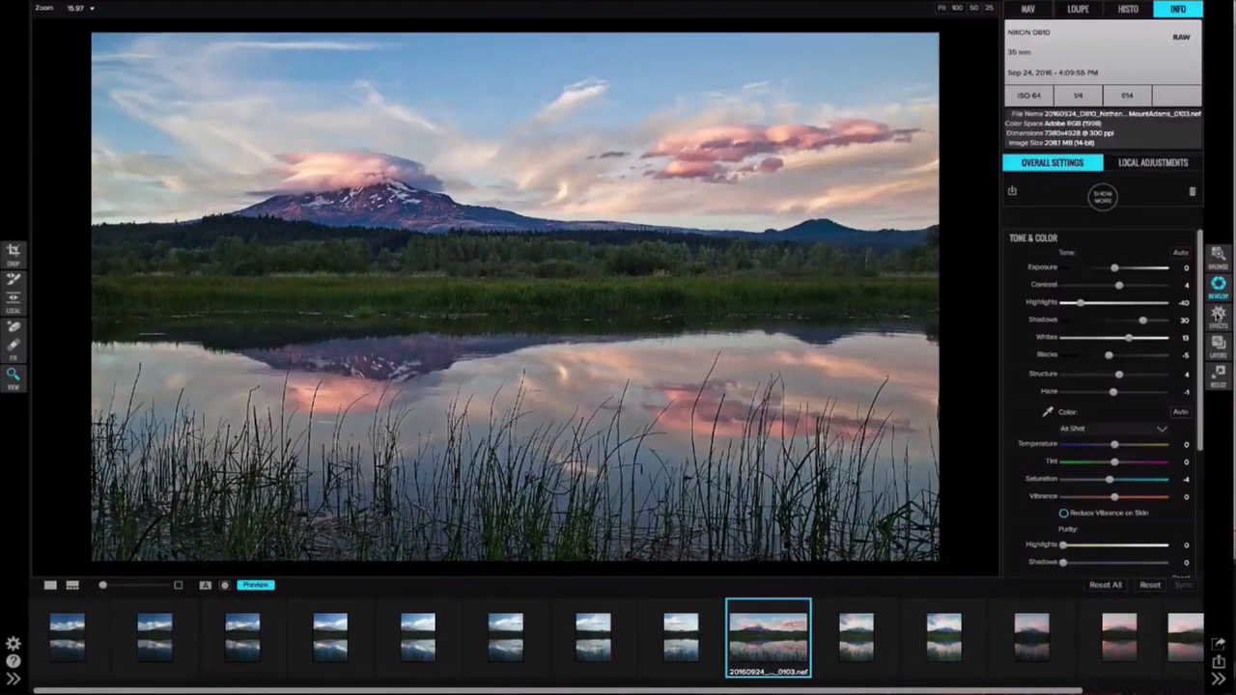
Switch to the Effects module and examine the photo's stacked filters, from Color Enhancer through Dynamic Contrast to Tone Enhancer
left_click(1219, 315)
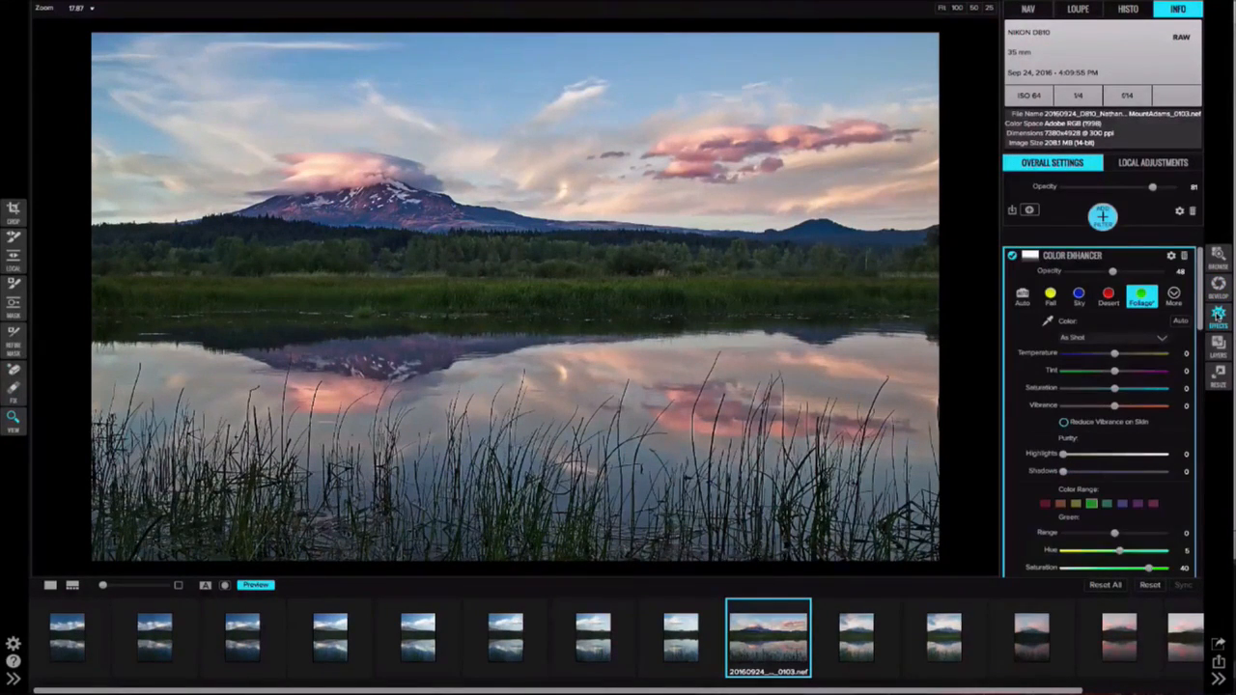
left_click(1079, 296)
scroll(1066, 328, "down", 2)
scroll(1066, 329, "down", 6)
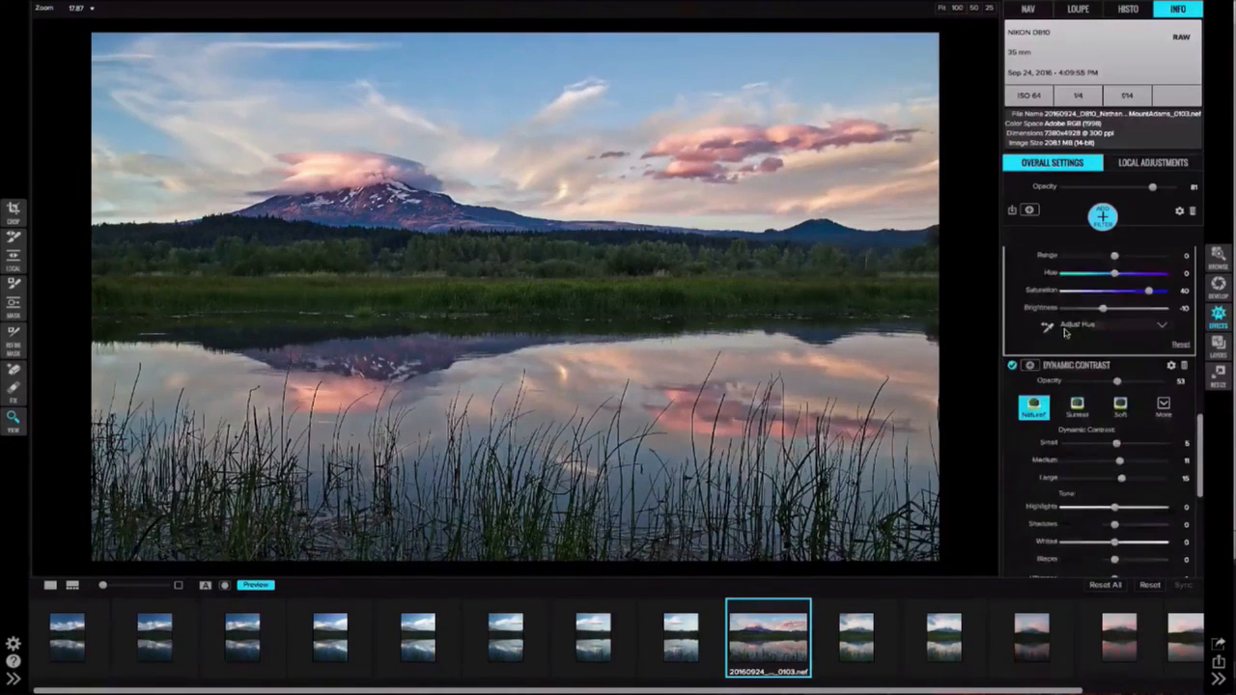
scroll(1066, 333, "down", 3)
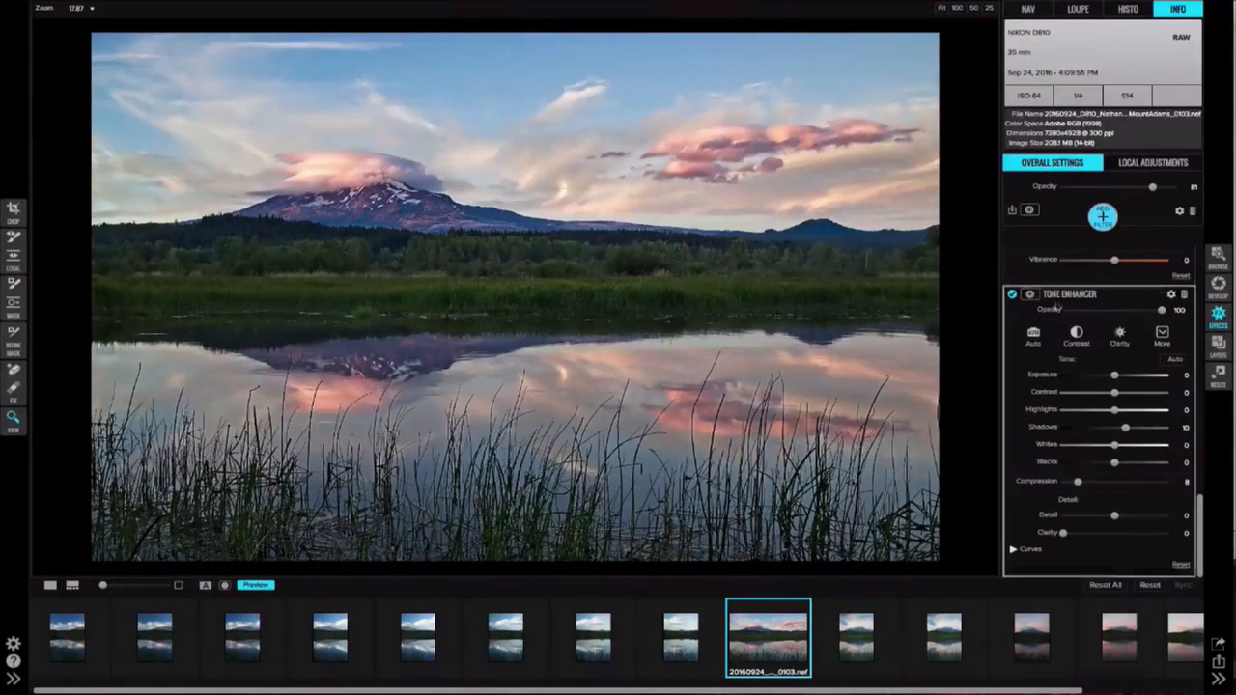
scroll(1065, 307, "up", 1)
scroll(1065, 307, "up", 5)
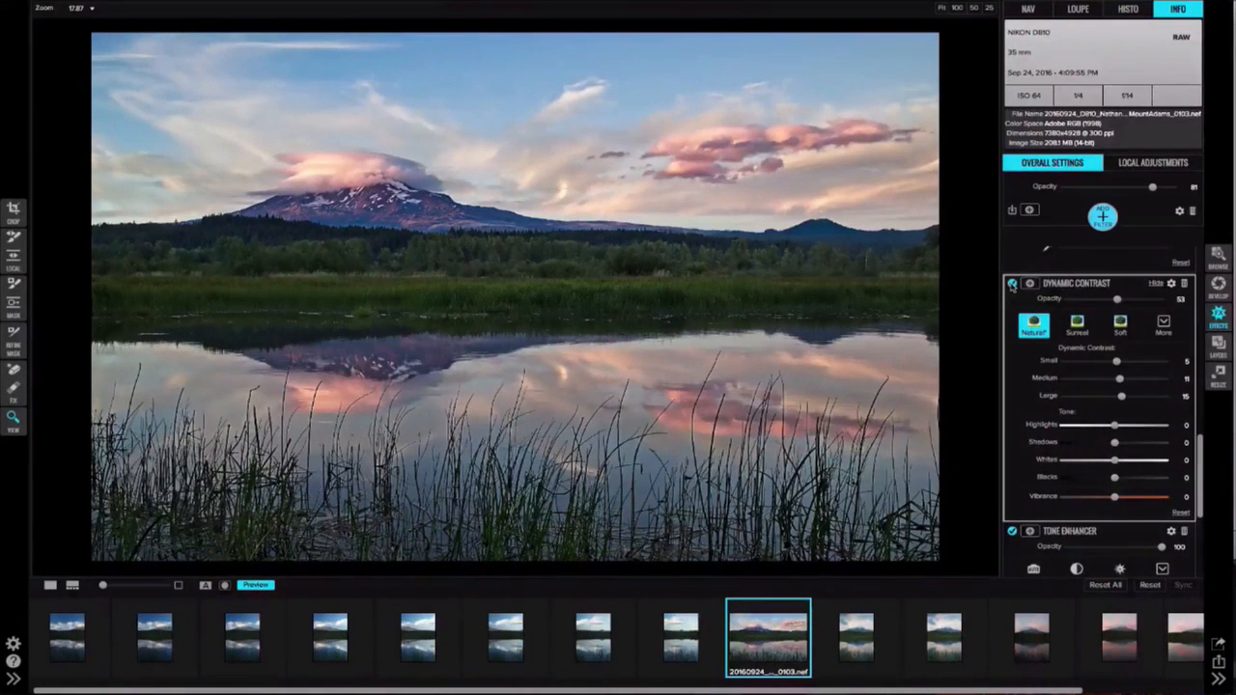
Switch the Dynamic Contrast filter off and back on twice to compare its effect on the photo
scroll(1016, 288, "up", 2)
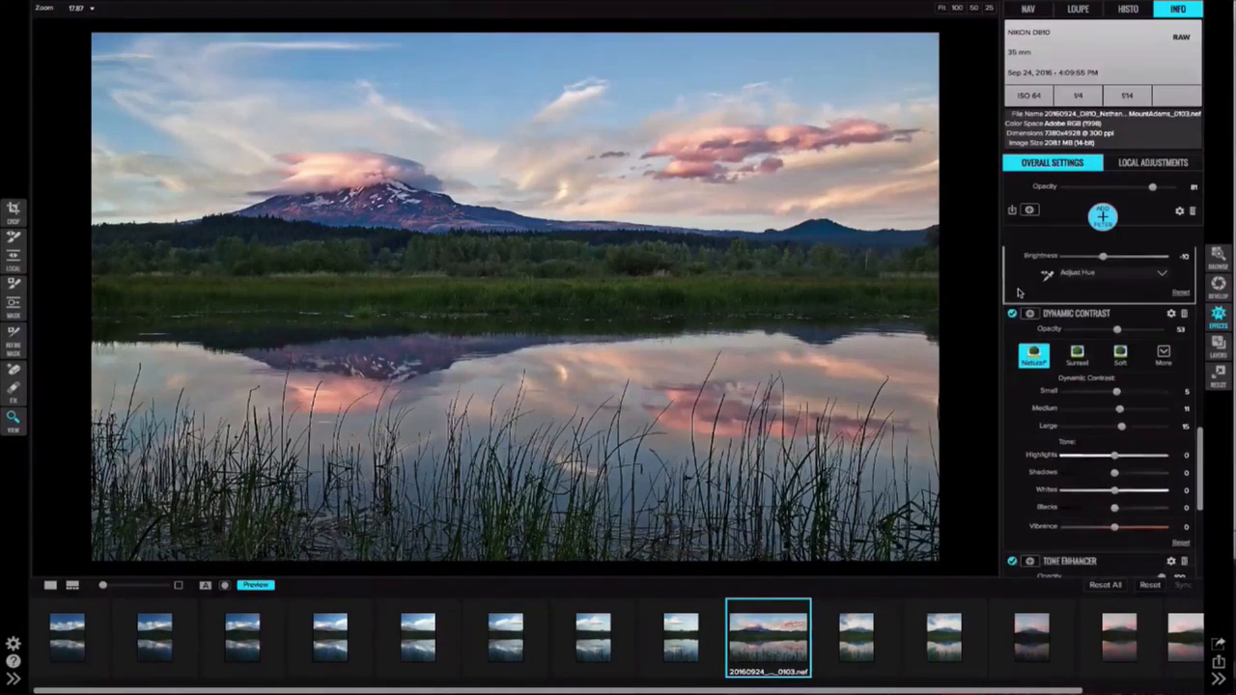
scroll(1018, 294, "down", 1)
left_click(1012, 306)
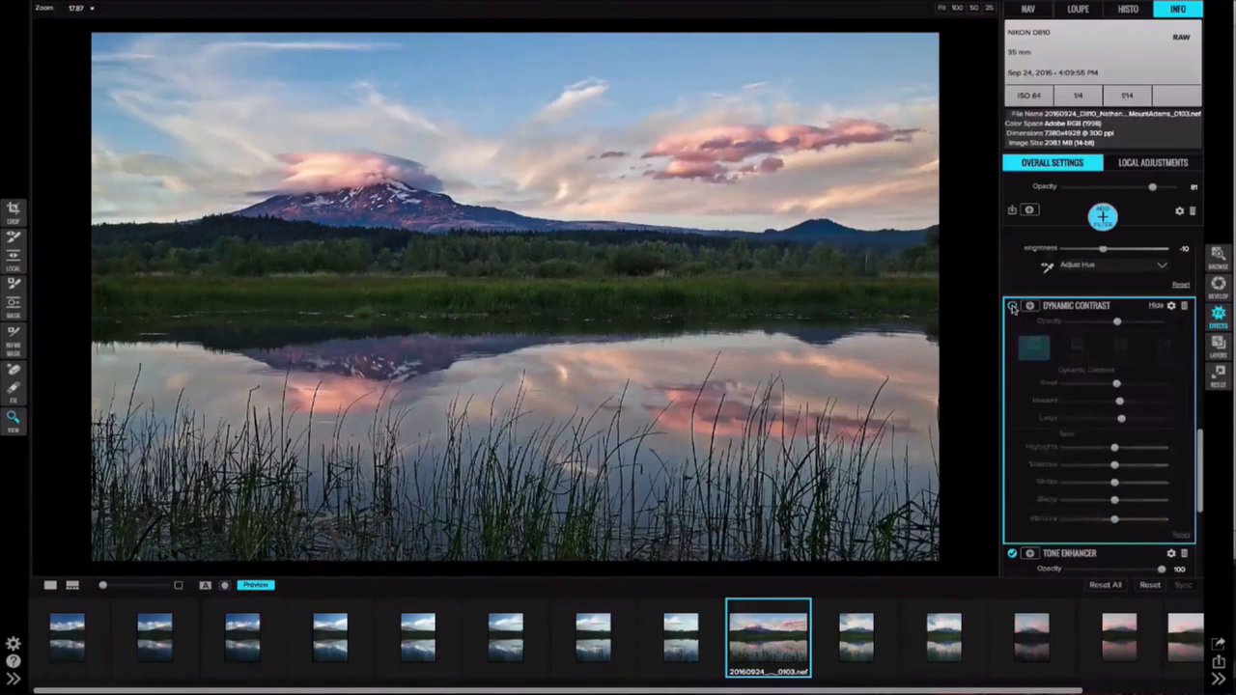
left_click(1012, 306)
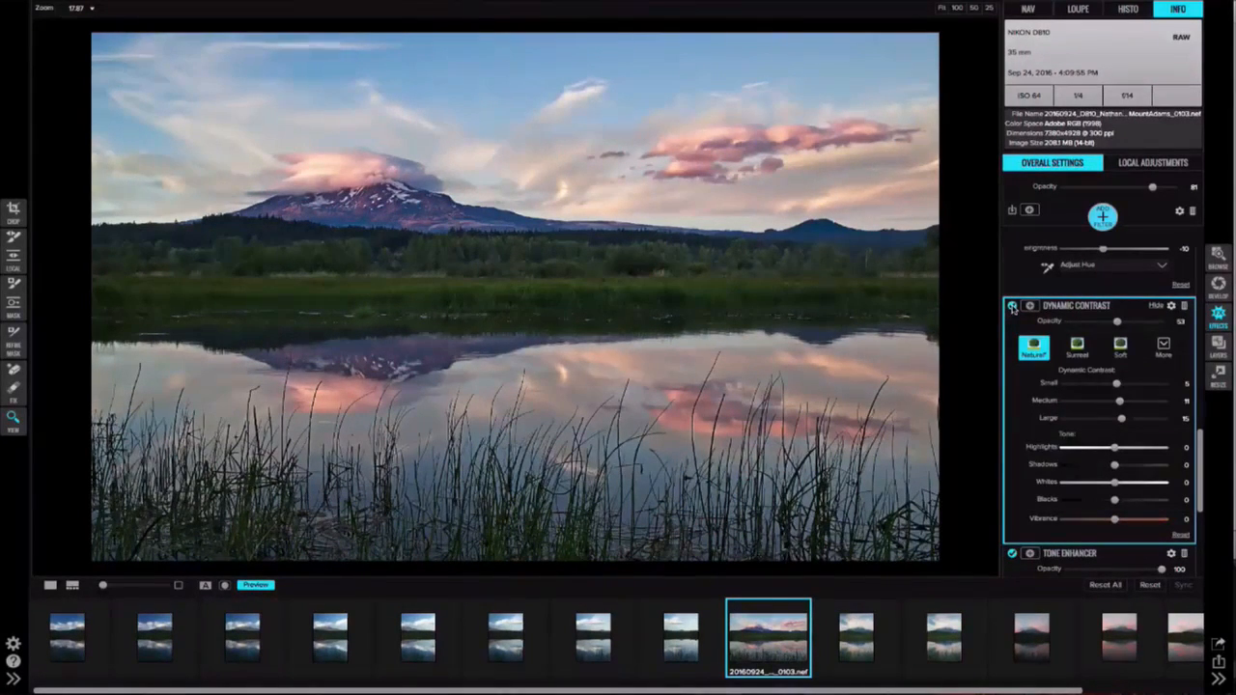
left_click(1013, 306)
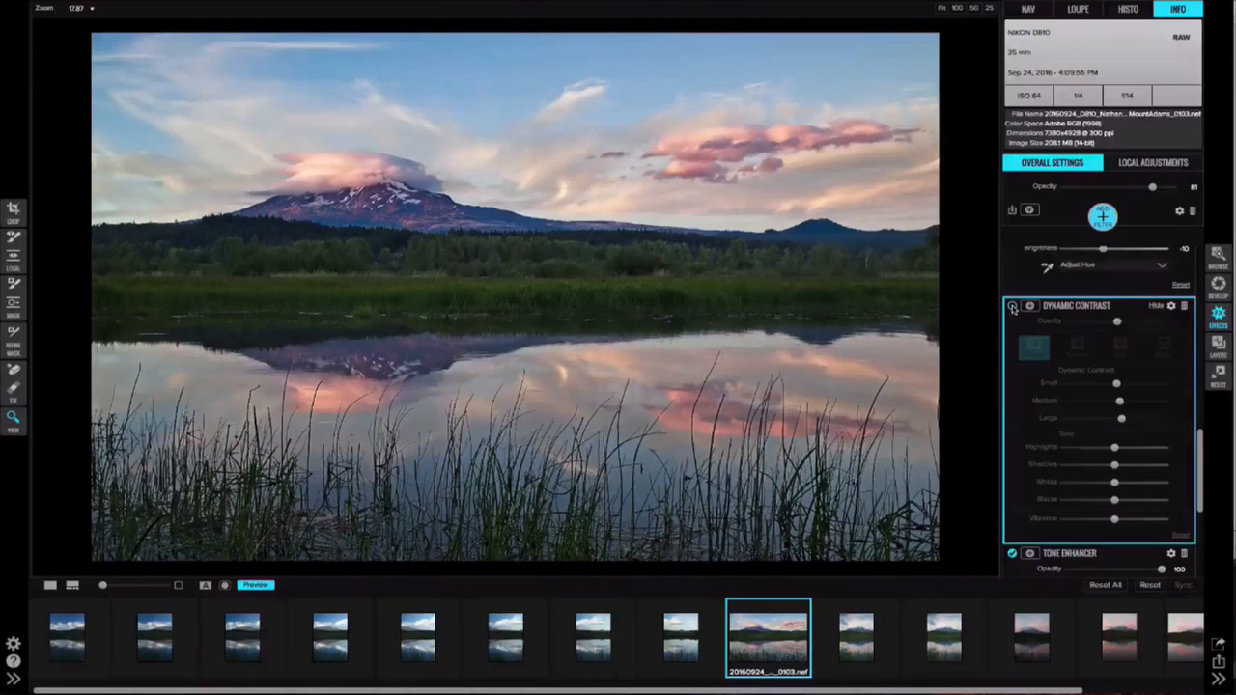
left_click(1012, 306)
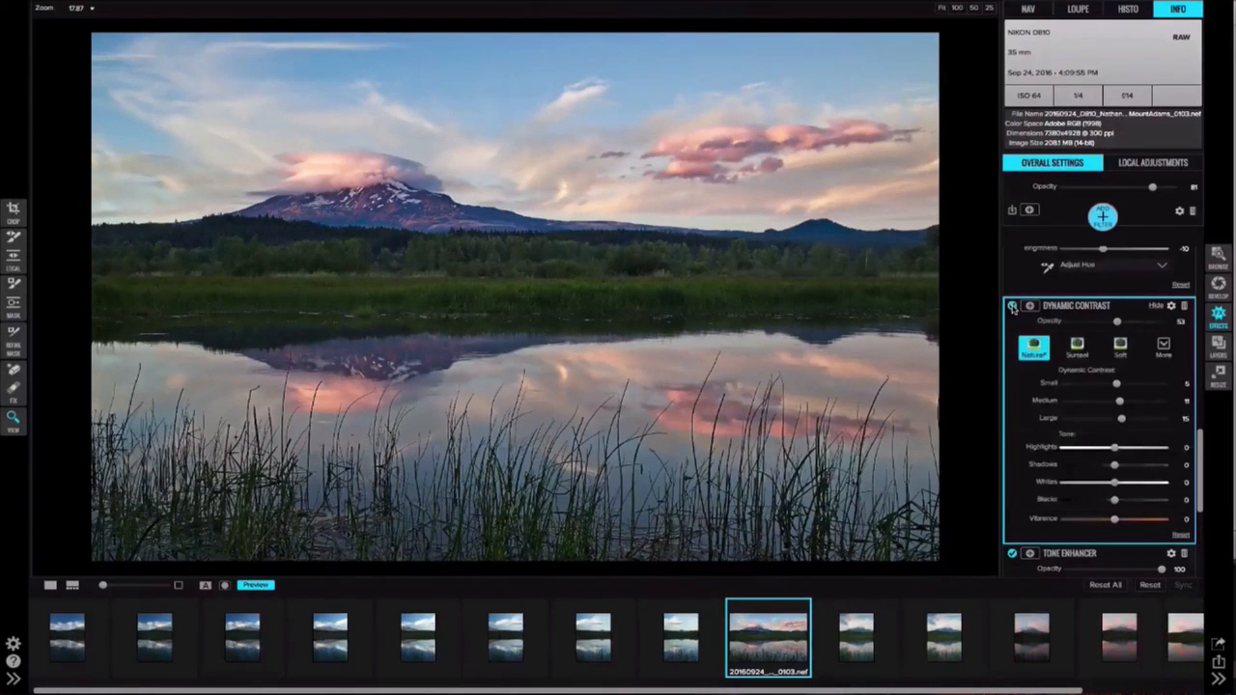
Show the masking options of the Color Enhancer filter that uses the Foliage style and review the Color Enhancer filters
scroll(1111, 300, "up", 2)
scroll(1134, 295, "up", 5)
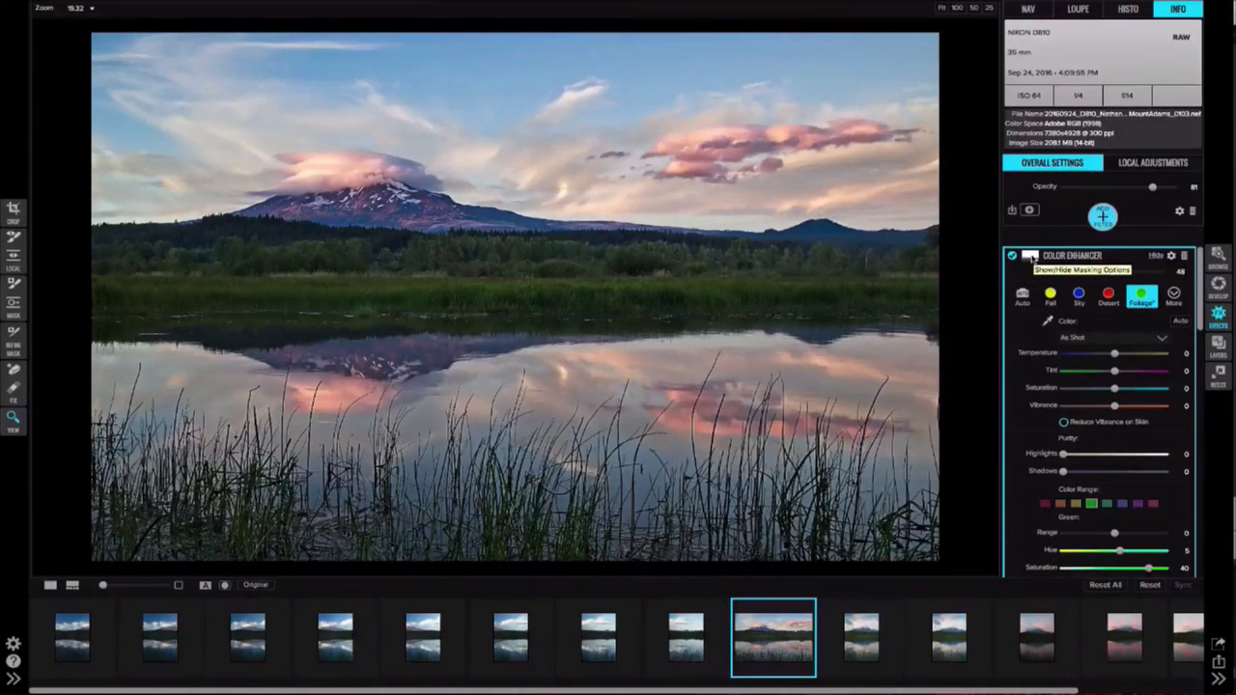
left_click(1029, 256)
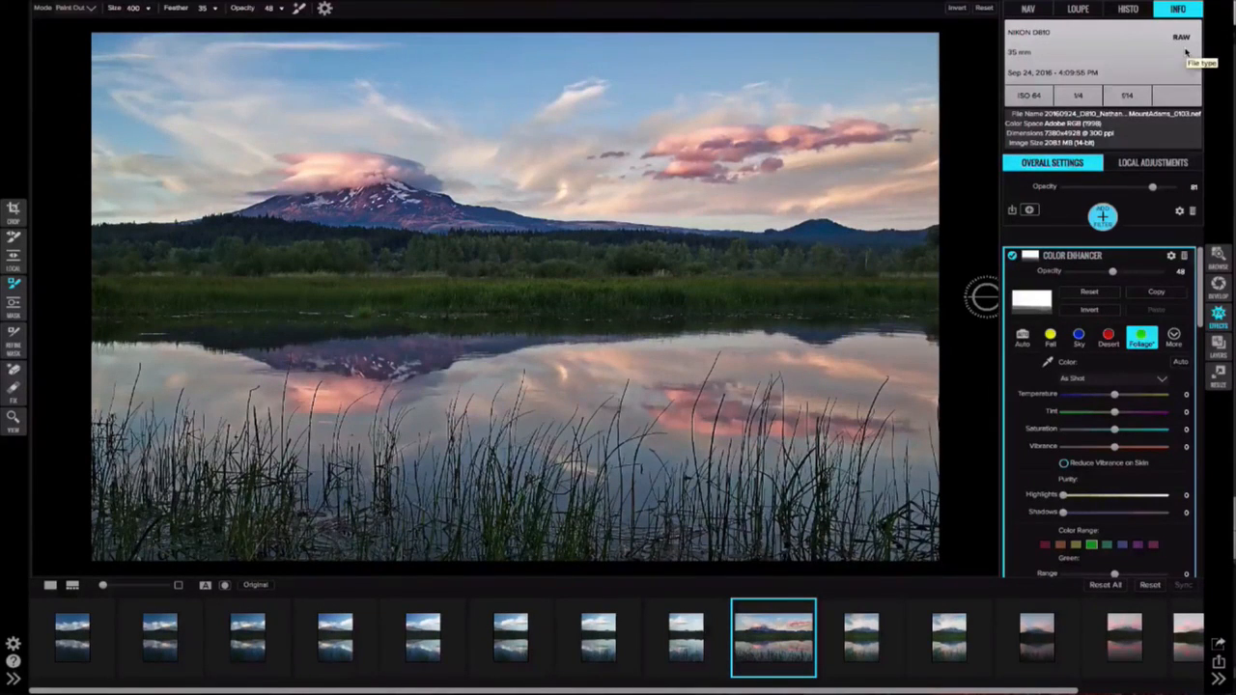
scroll(1062, 348, "down", 5)
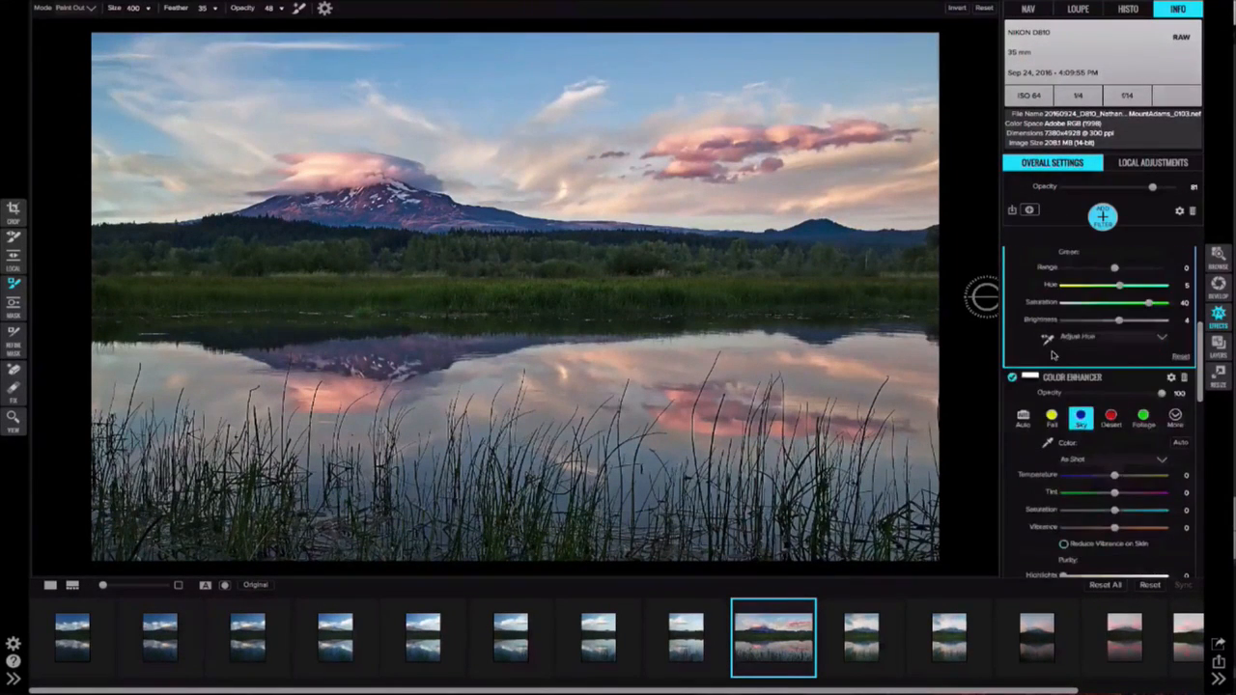
scroll(1058, 366, "up", 5)
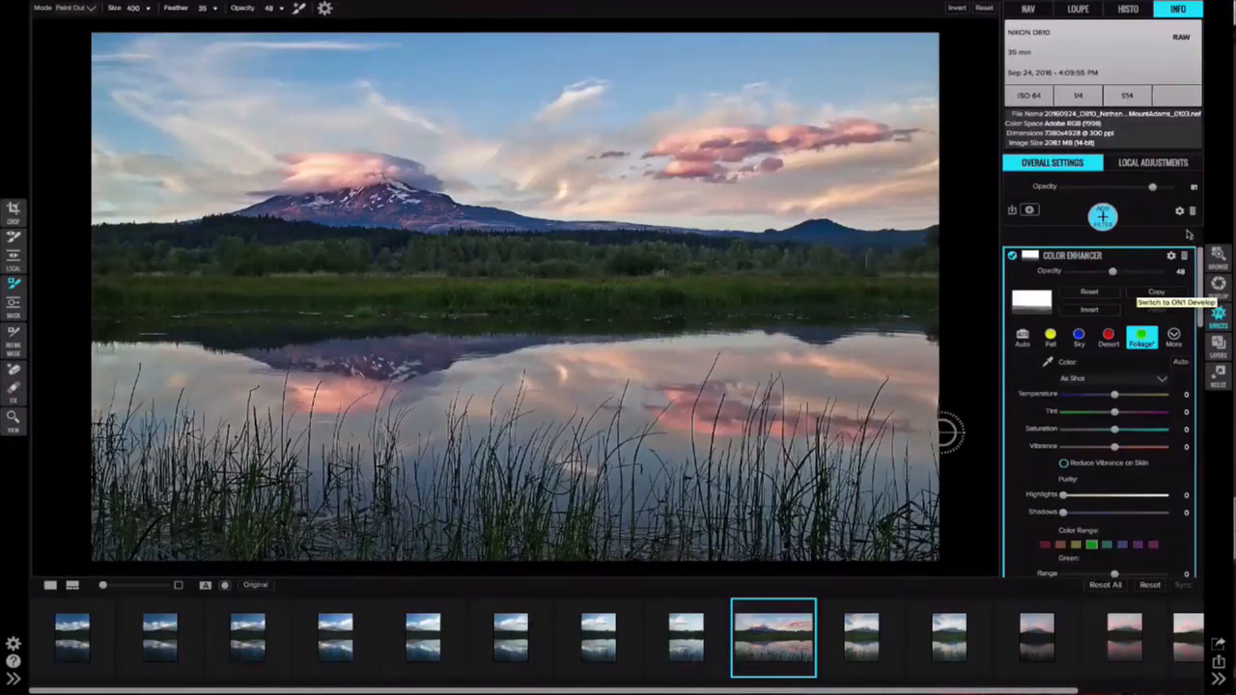
Compare the local adjustment layer's effect by lowering its opacity to 0 and restoring it to 100
left_click(1155, 164)
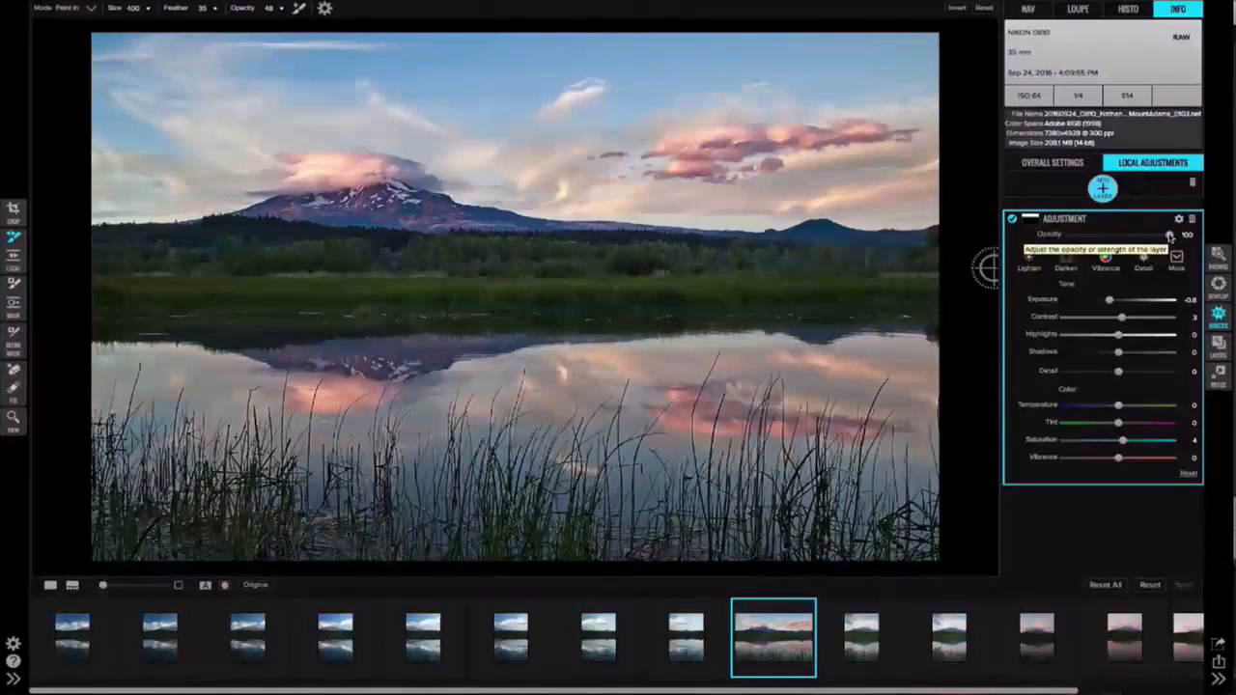
left_click_drag(1170, 234, 1067, 235)
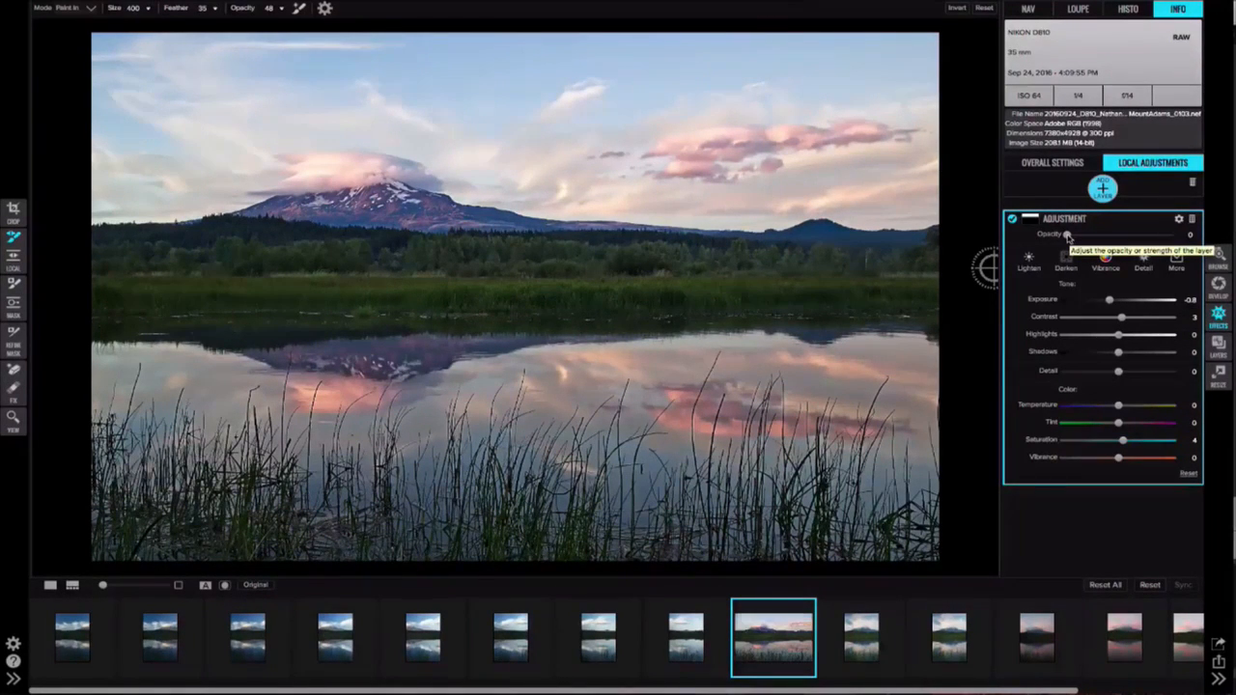
left_click_drag(1066, 235, 1172, 241)
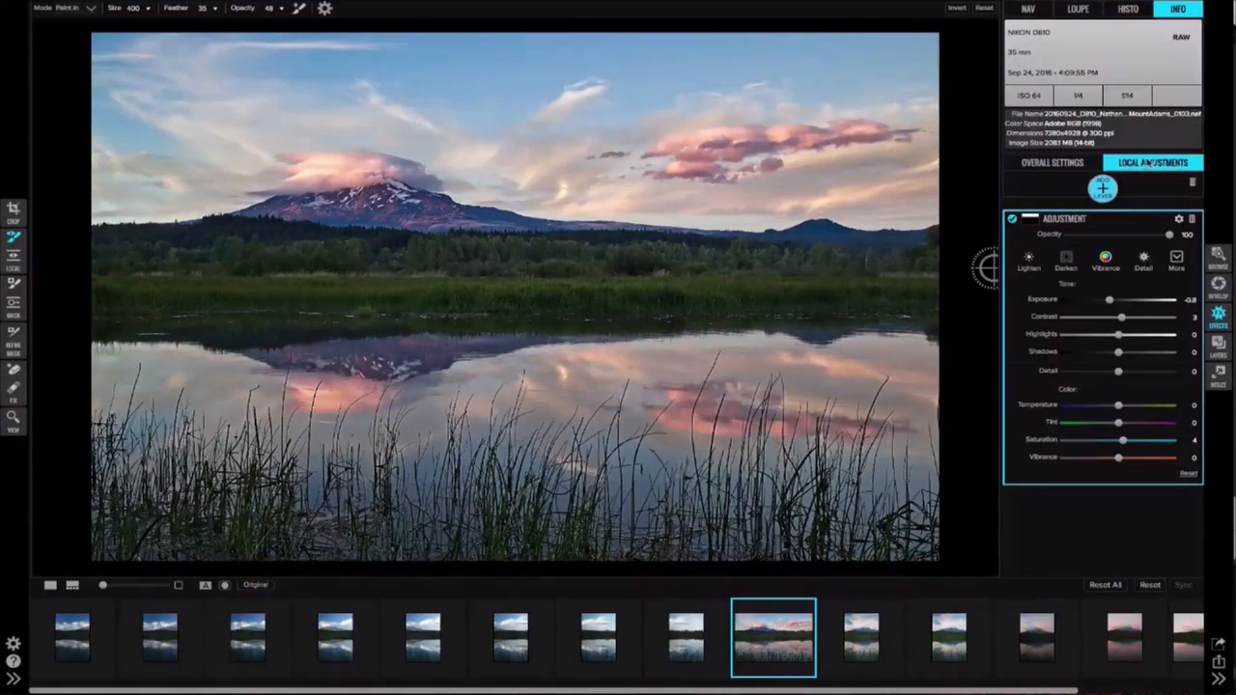
Switch to the Develop module and examine the Mount Adams photo's overall Tone & Color settings
left_click(1220, 287)
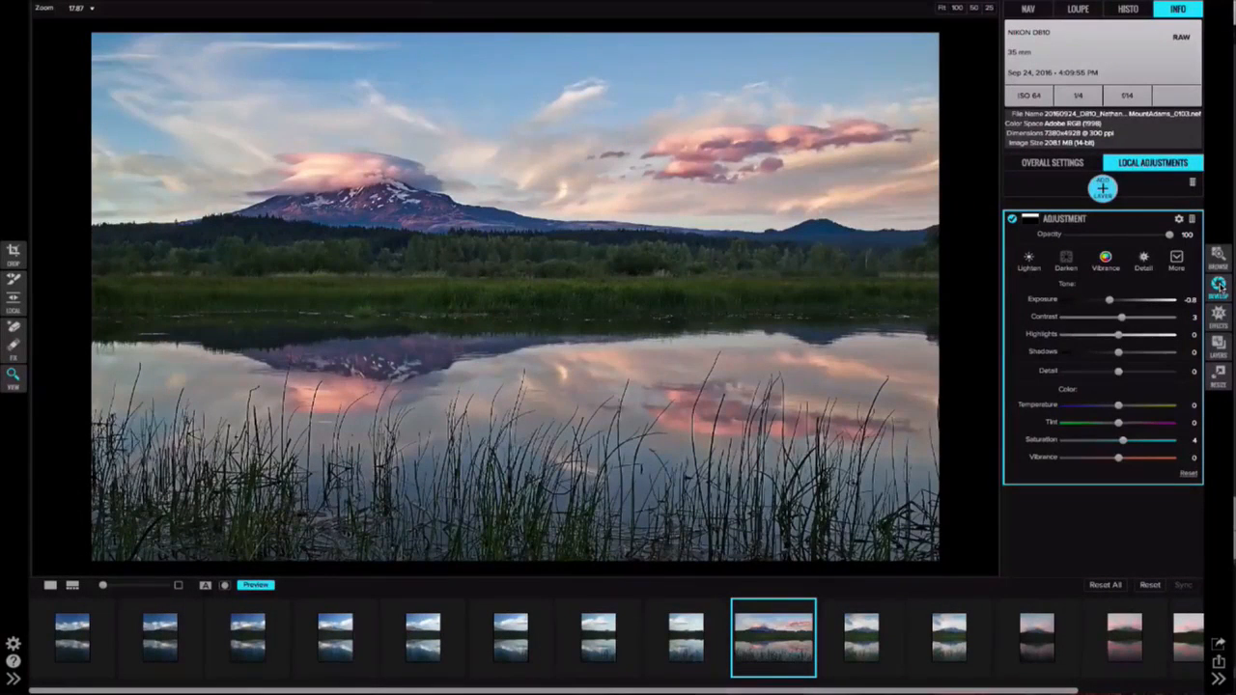
left_click(1053, 164)
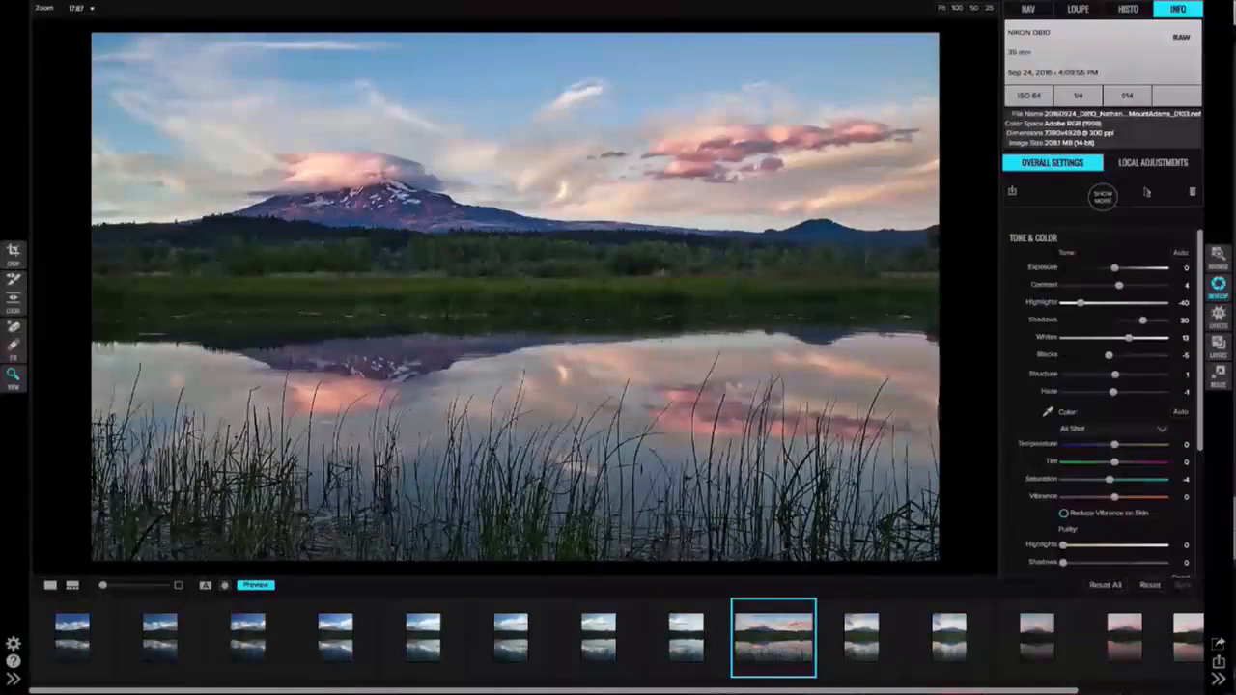
scroll(1128, 289, "down", 1)
scroll(1128, 289, "down", 2)
scroll(1111, 285, "up", 3)
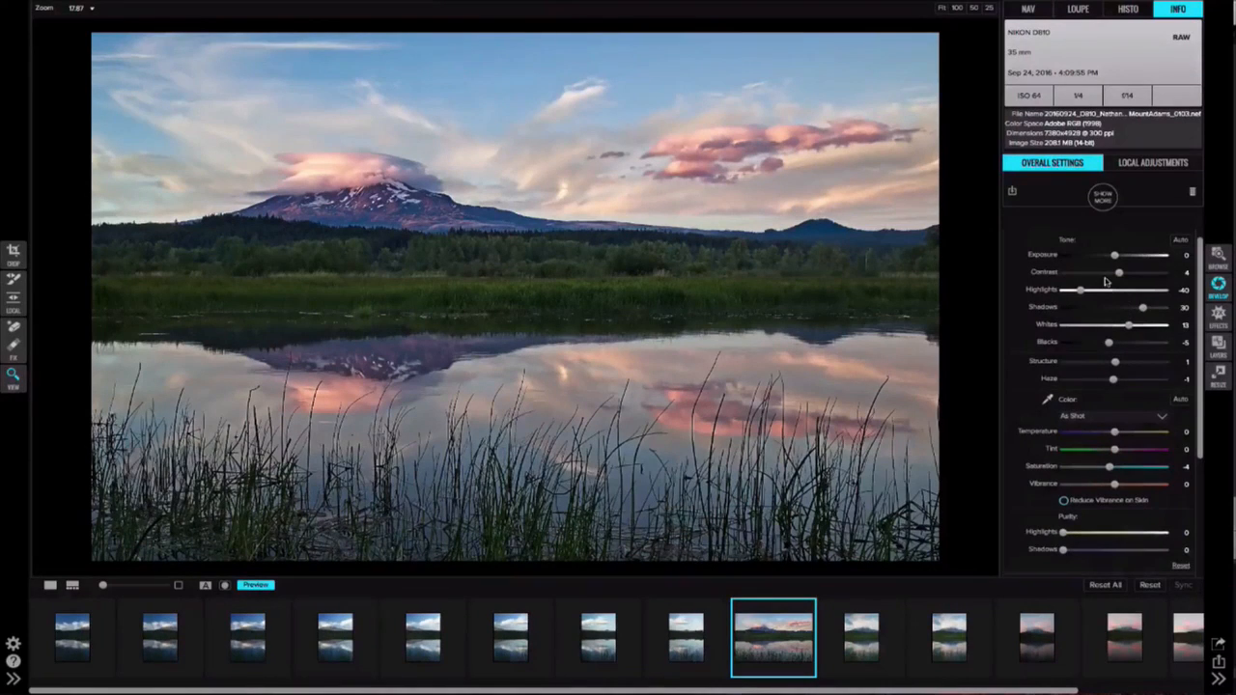
scroll(1108, 285, "down", 5)
scroll(1084, 387, "up", 5)
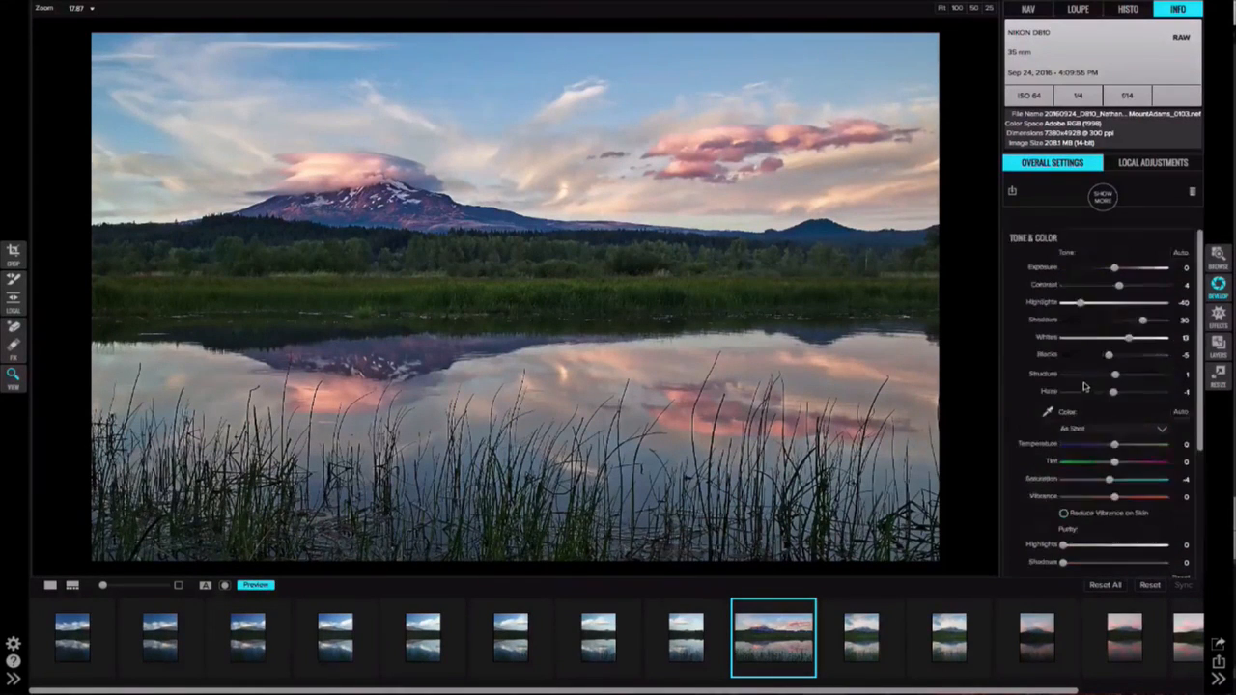
Compare the local adjustments and overall settings in both Develop and Effects, ending on Develop's overall settings
left_click(1155, 164)
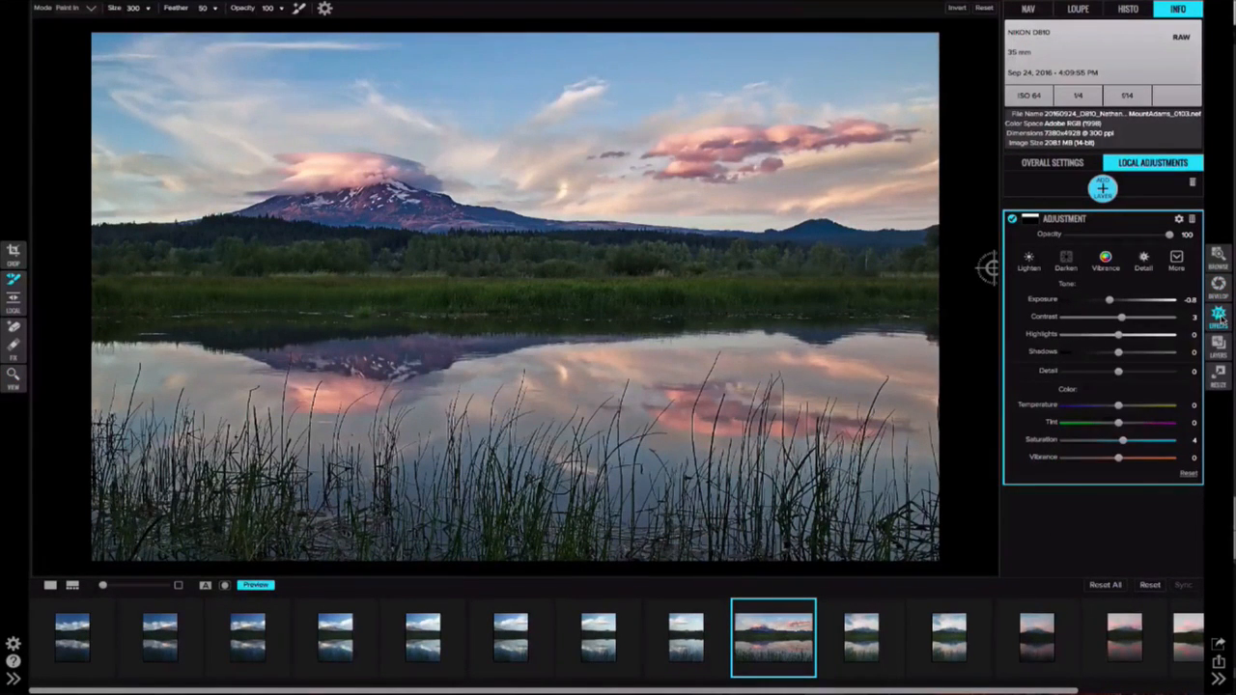
key("z")
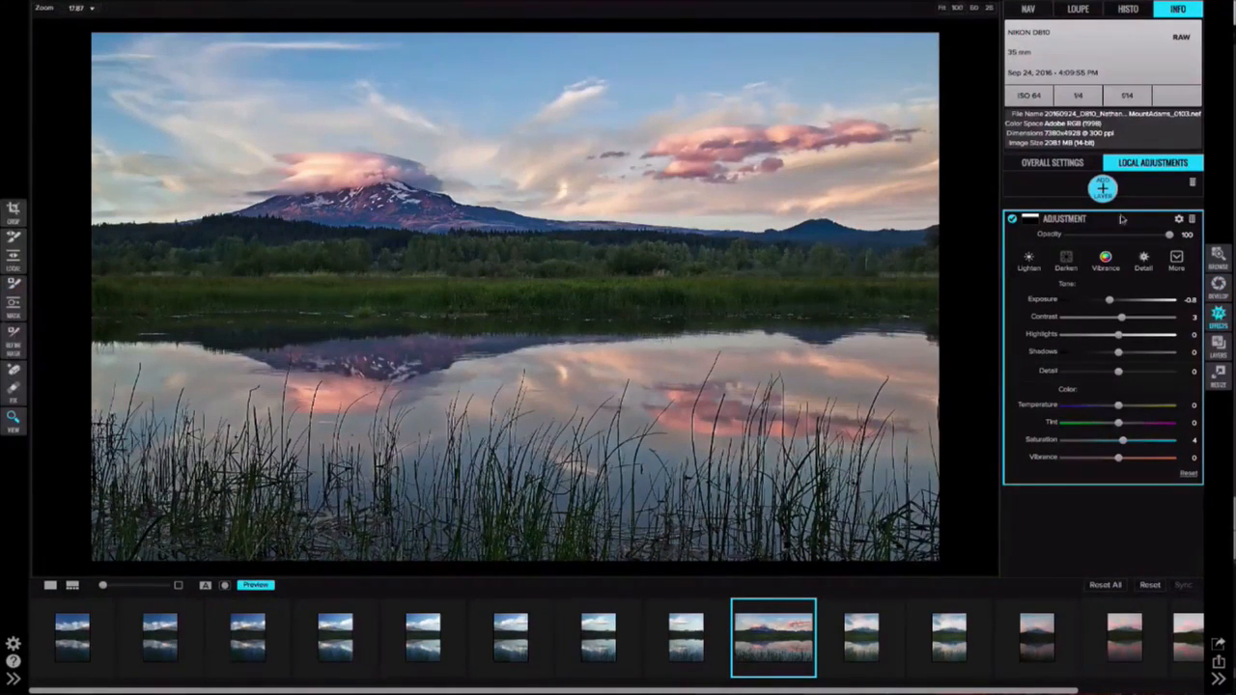
left_click(1067, 166)
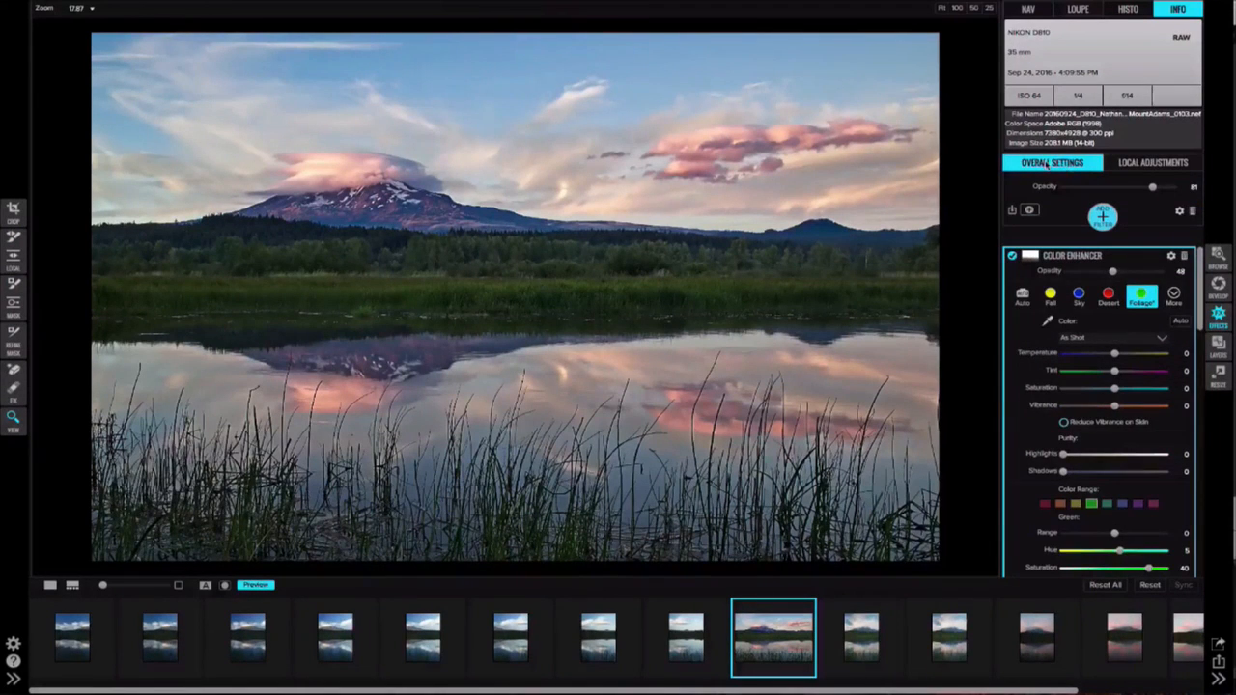
left_click(1113, 166)
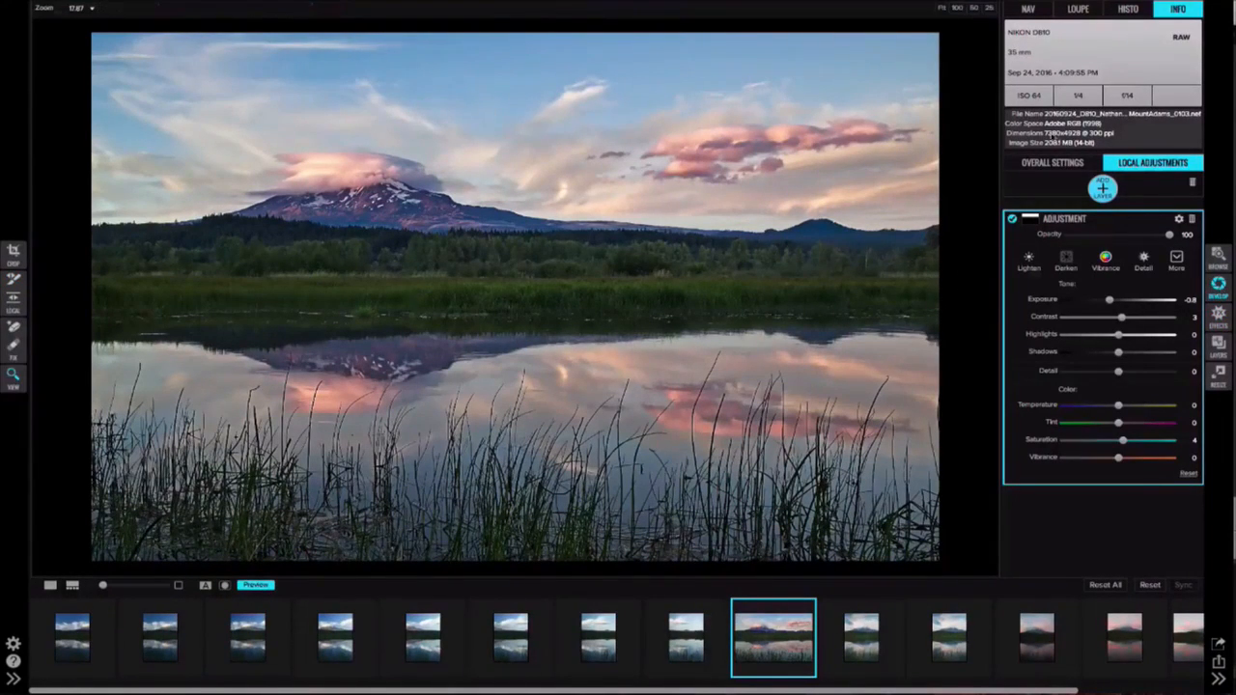
left_click(1053, 164)
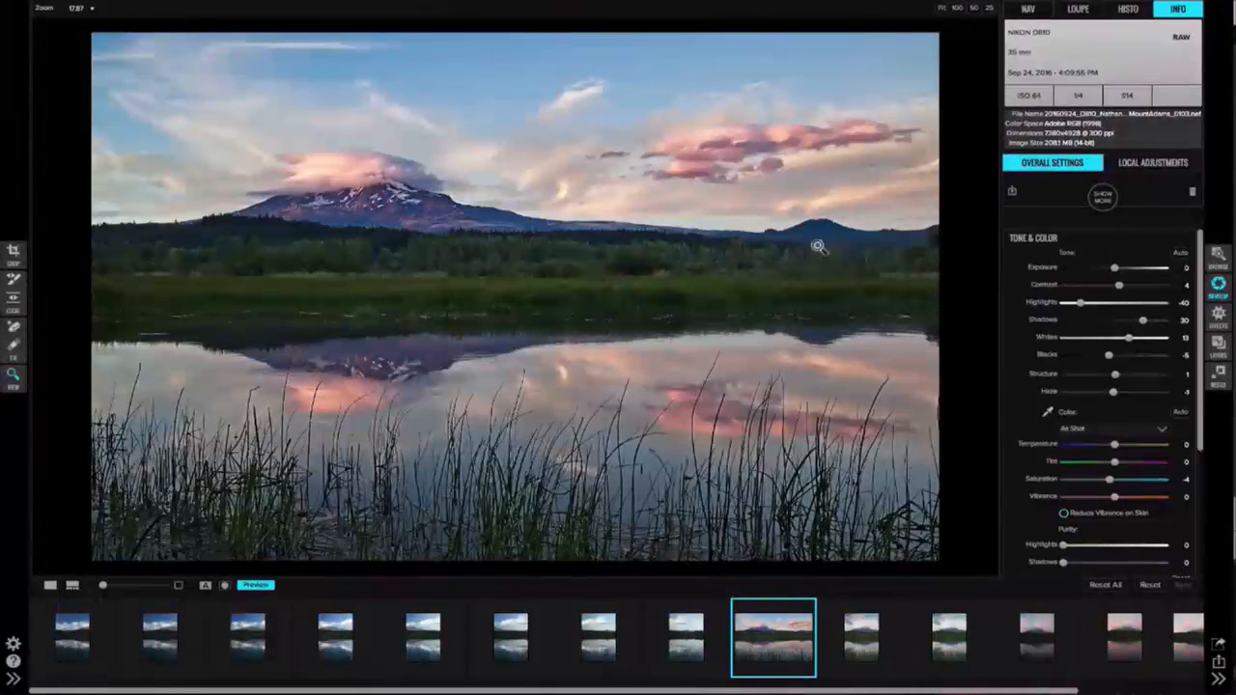
Try a freeform crop of the photo's sides to about 6364 px wide, reset it and switch to Effects
left_click(13, 252)
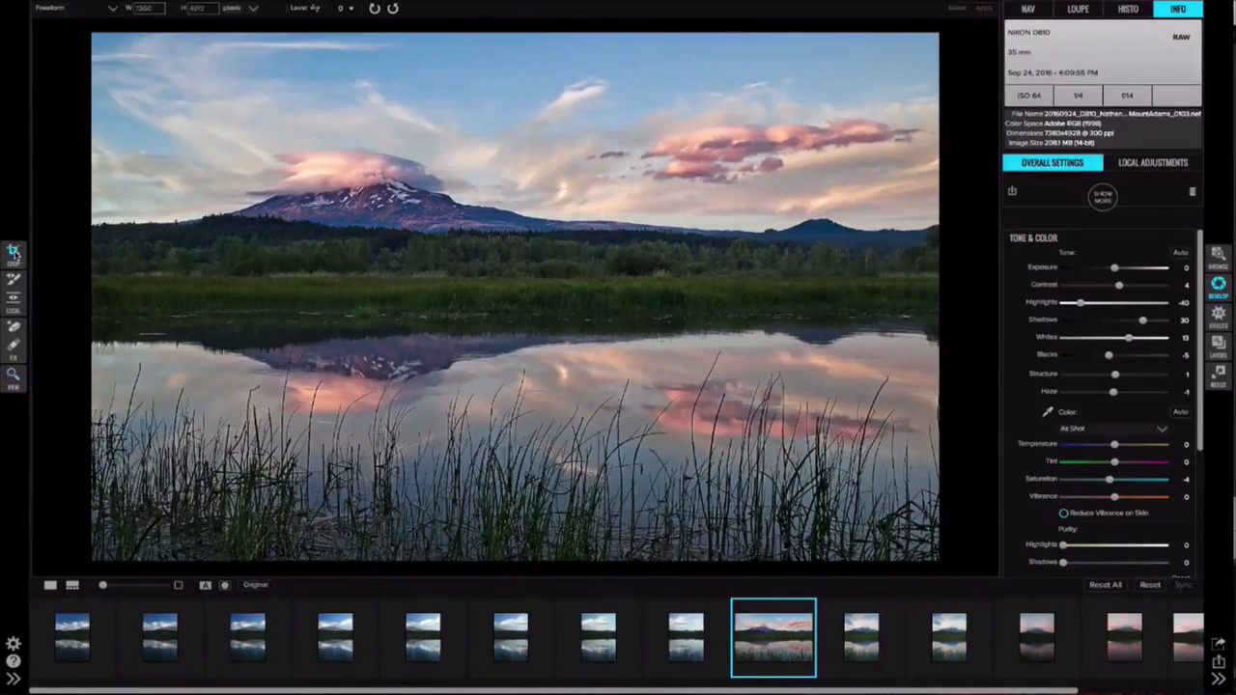
left_click_drag(87, 299, 193, 298)
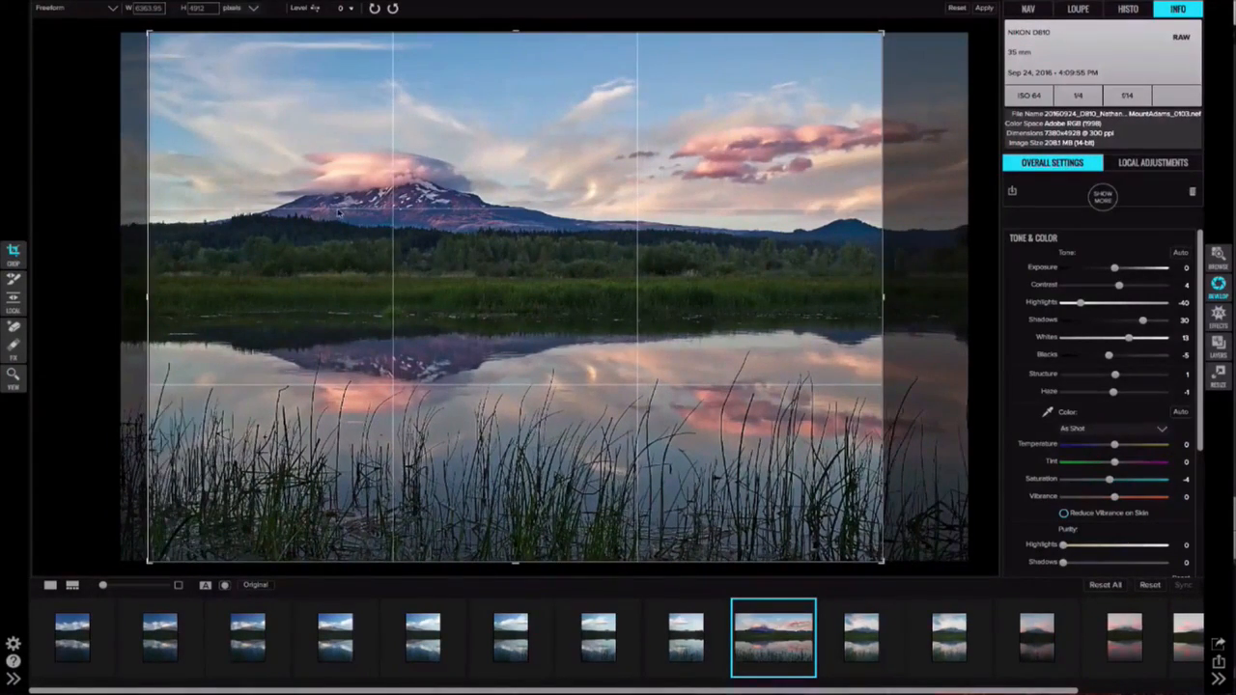
left_click(957, 8)
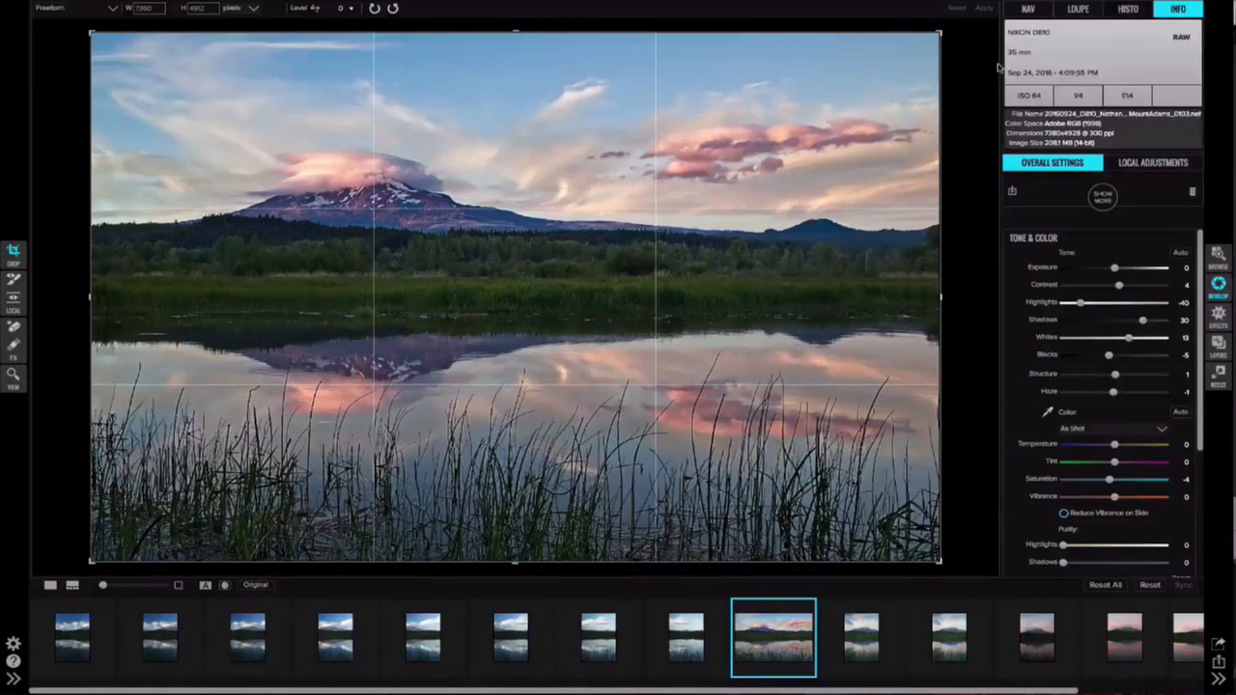
left_click(1218, 313)
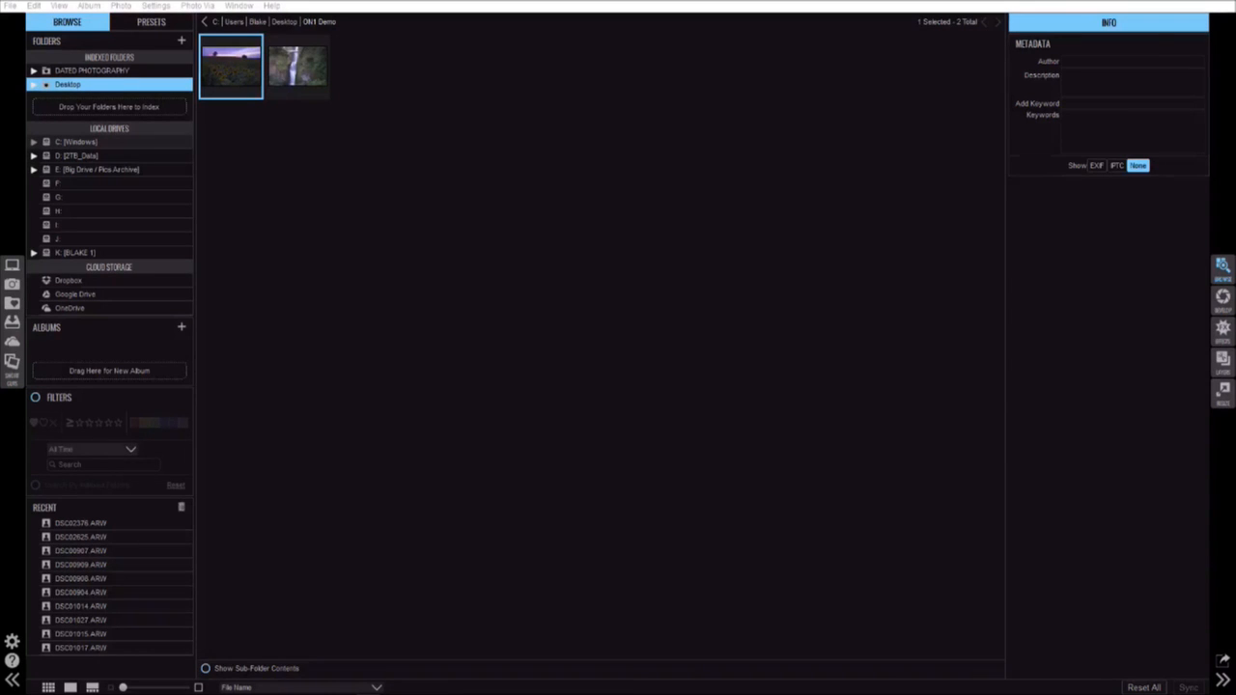
Open the sunflower field photo in Develop and set Exposure to -1.15, Contrast to 60 and Shadows to 42
left_click(1223, 300)
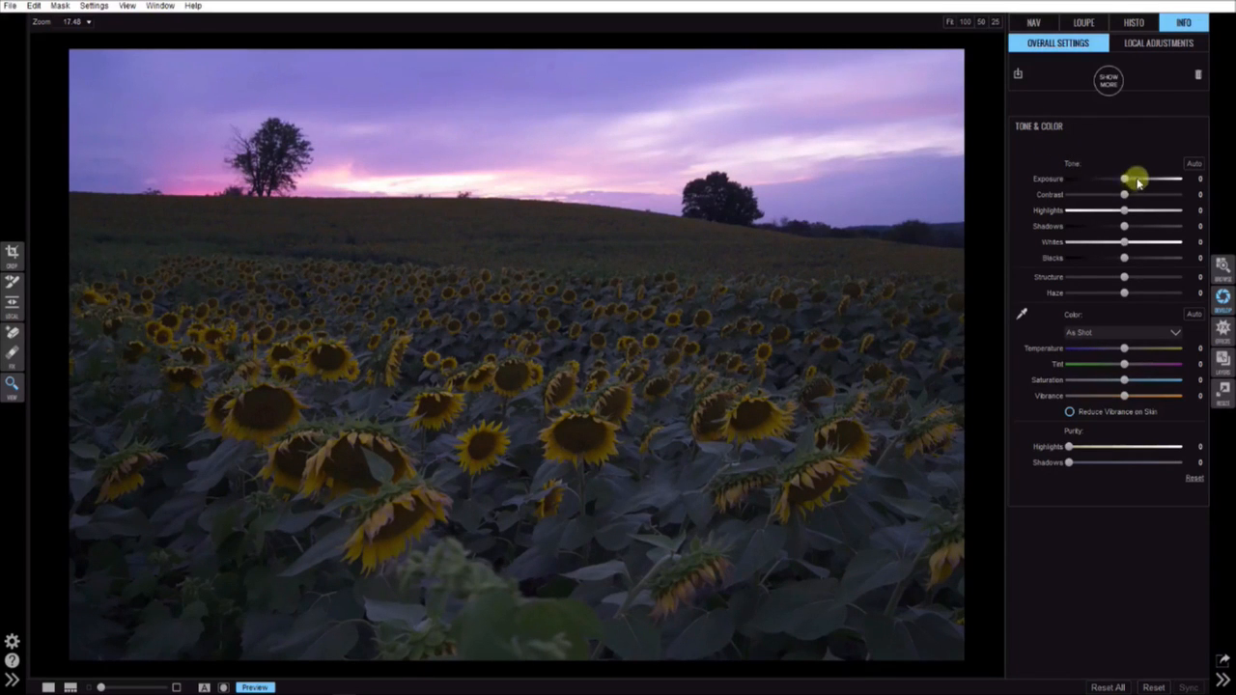
left_click_drag(1126, 179, 1170, 198)
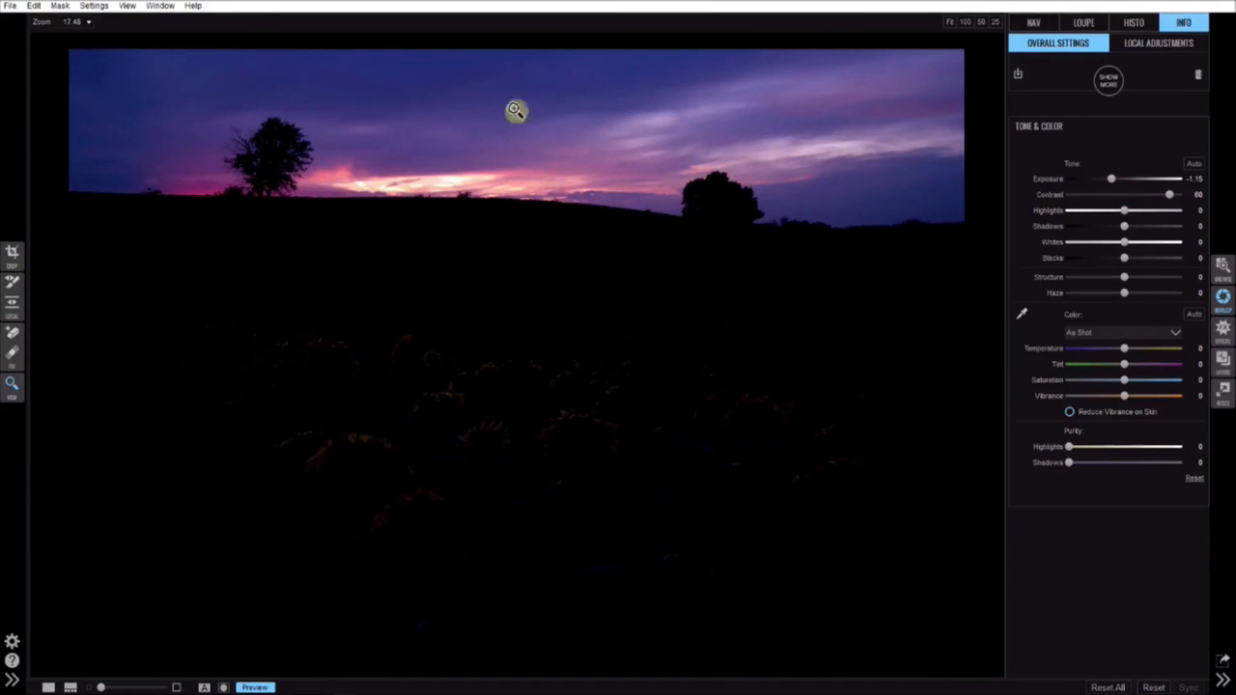
left_click_drag(1124, 226, 1162, 229)
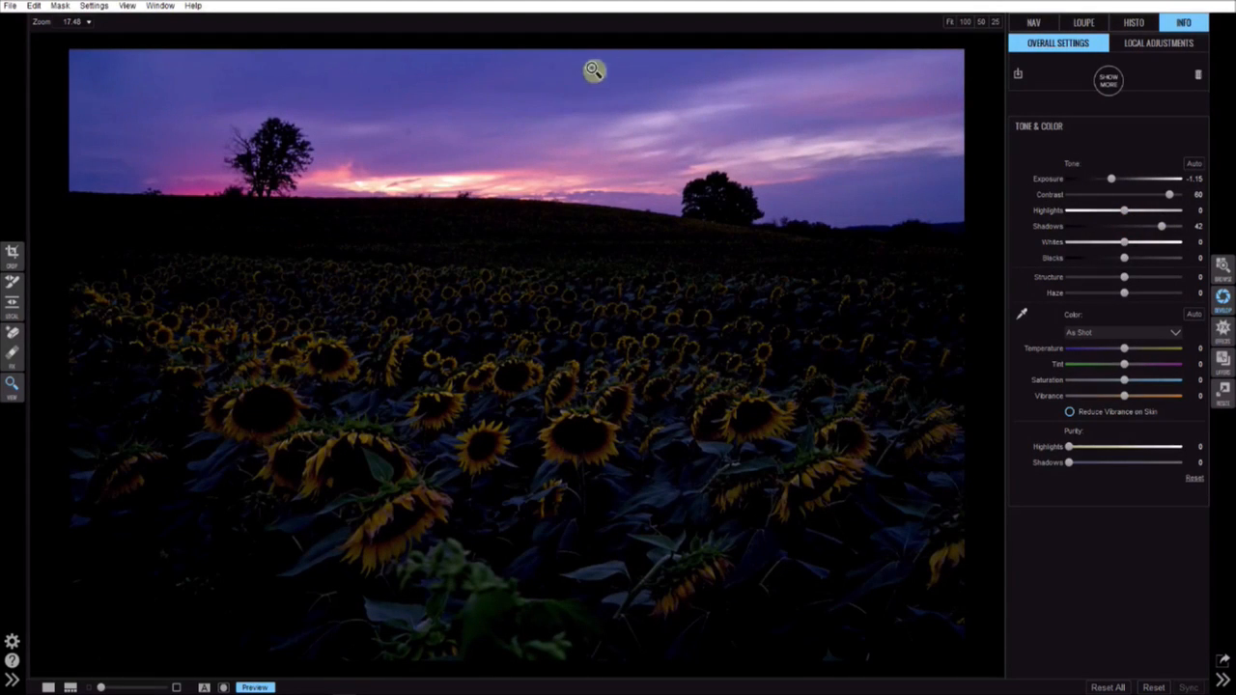
Retouch the spots in the purple sky above the sunflower field using brush sizes 175 and 250, feather 30 and opacity 100
left_click(12, 358)
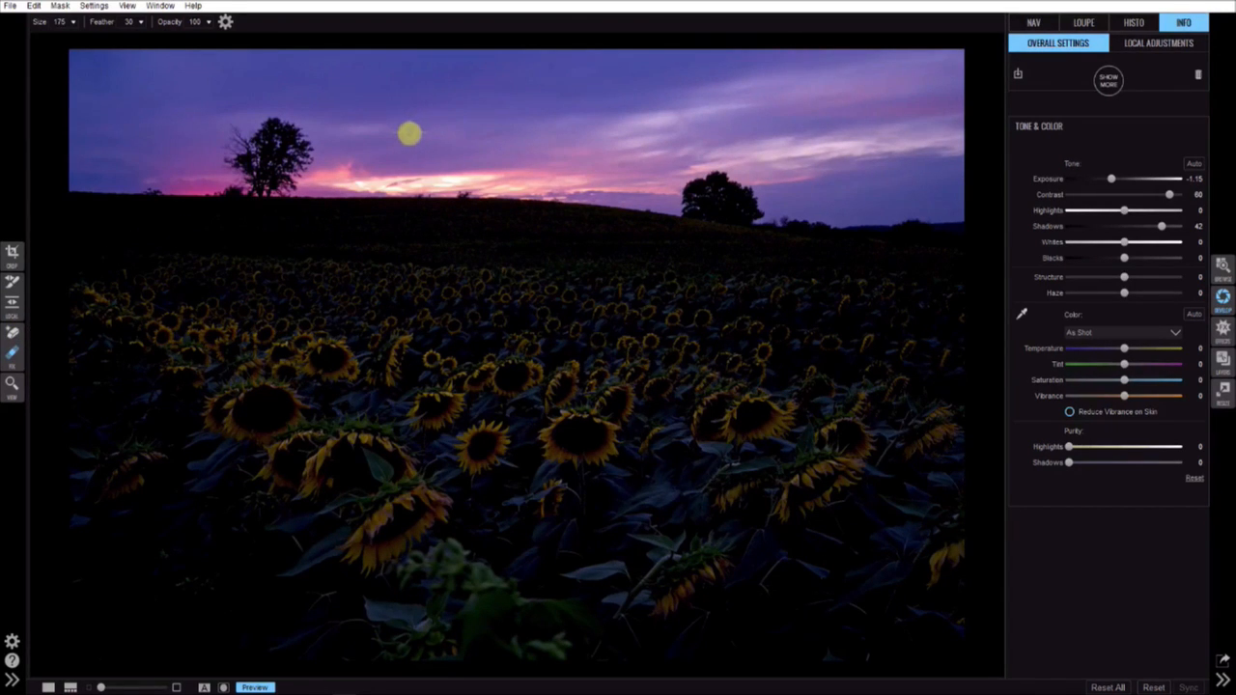
left_click(410, 132)
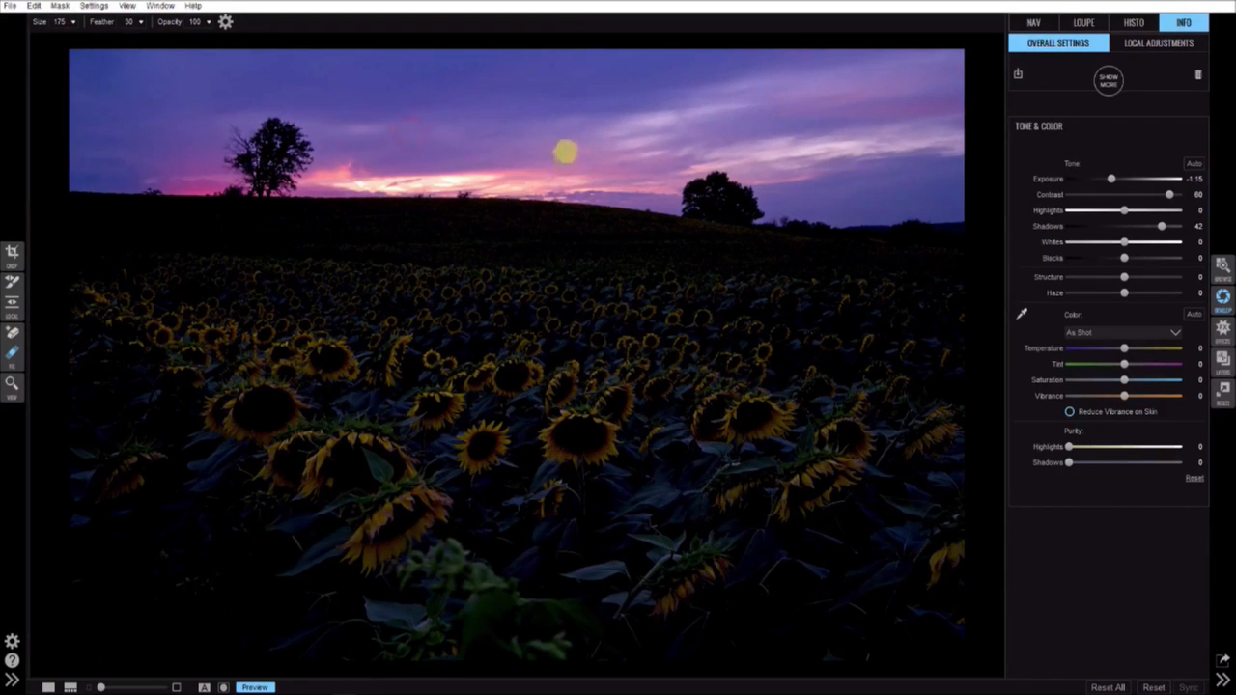
left_click(501, 122)
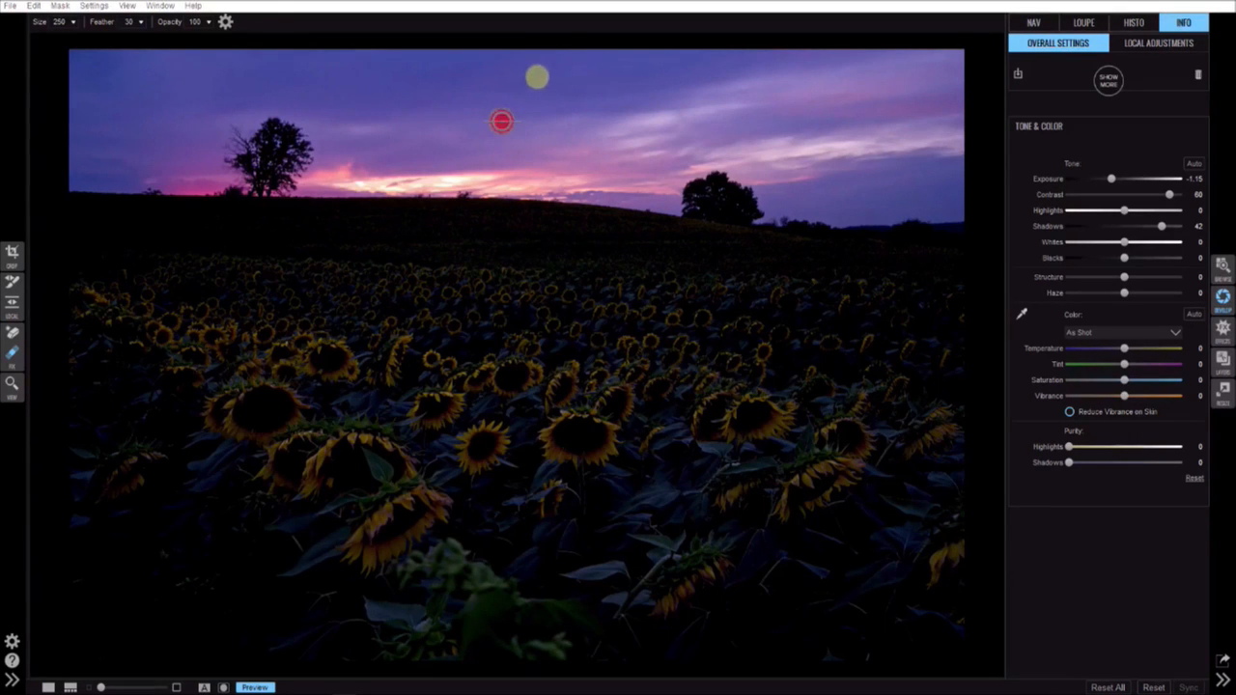
left_click(552, 65)
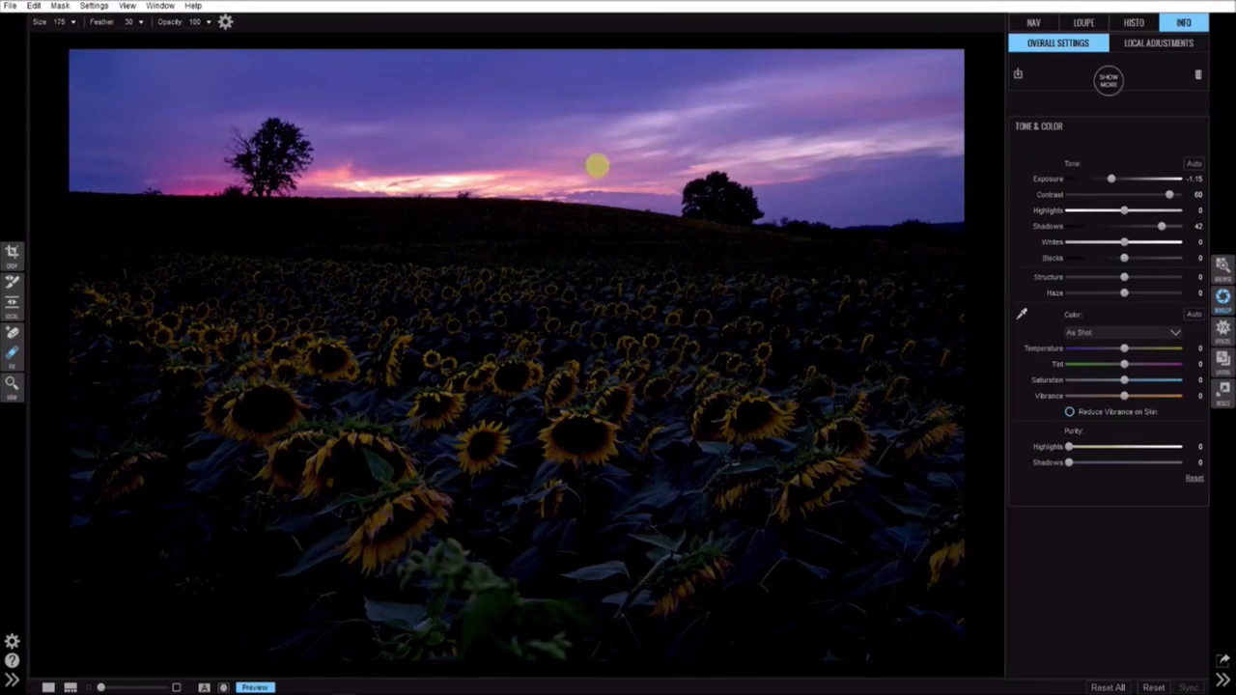
left_click(597, 166)
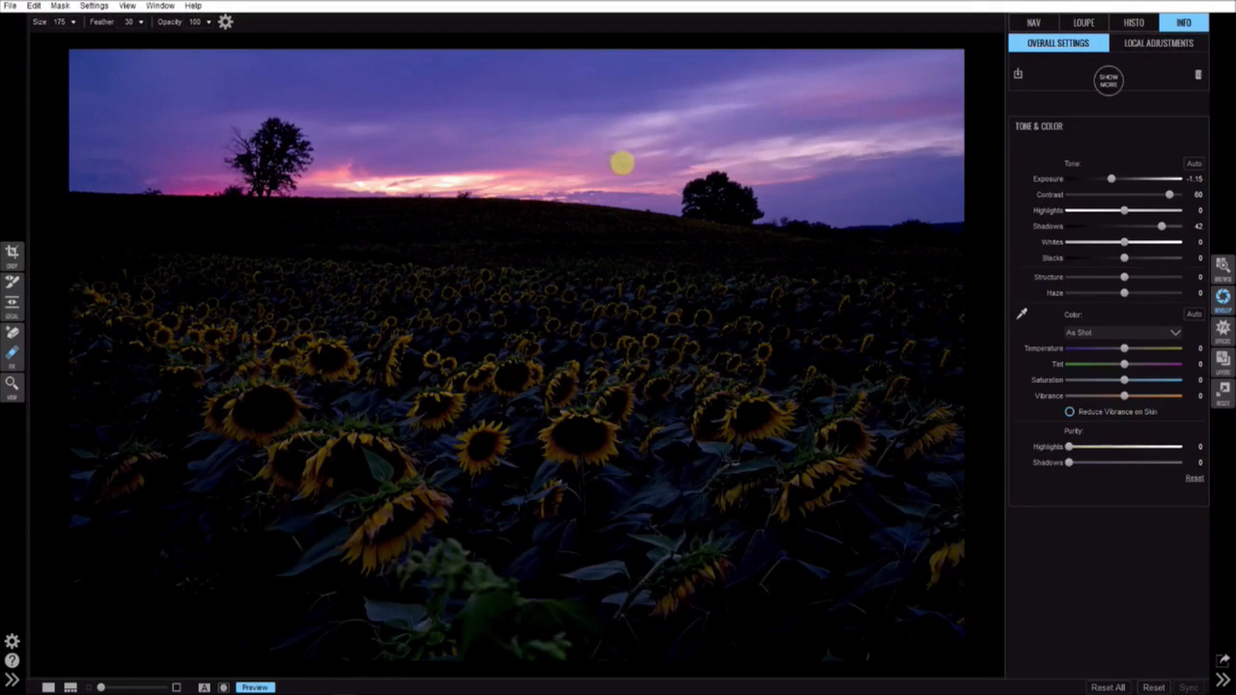
left_click(622, 163)
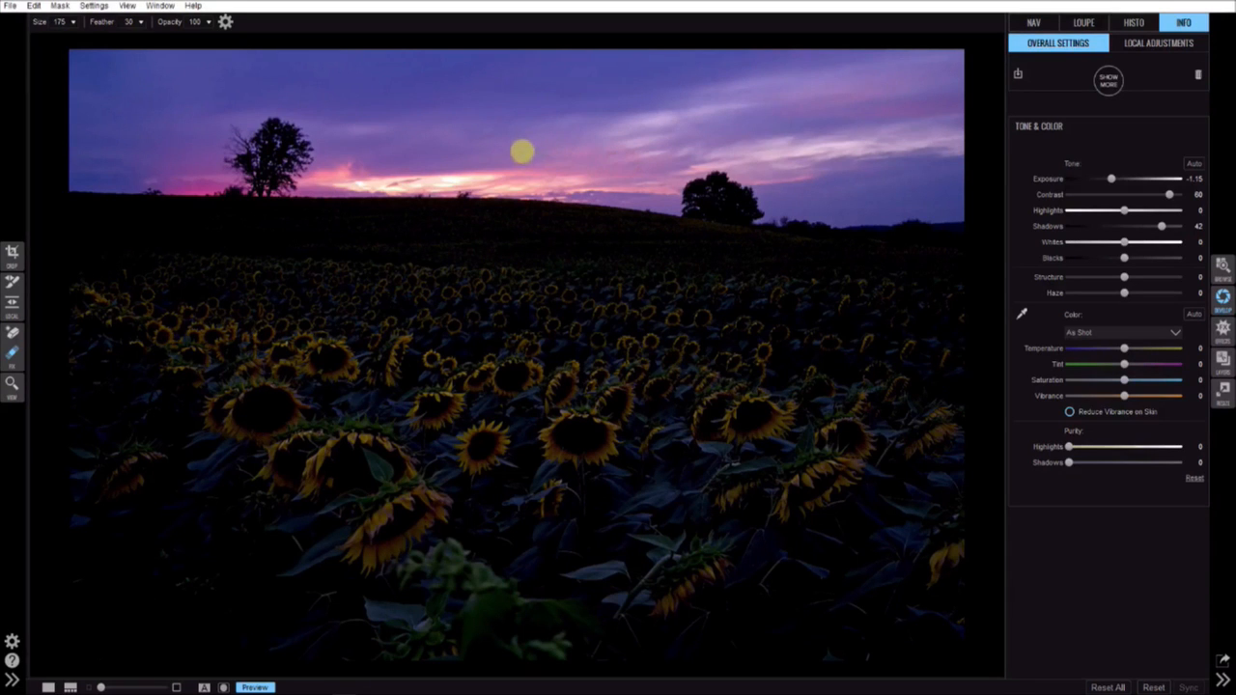
left_click(517, 153)
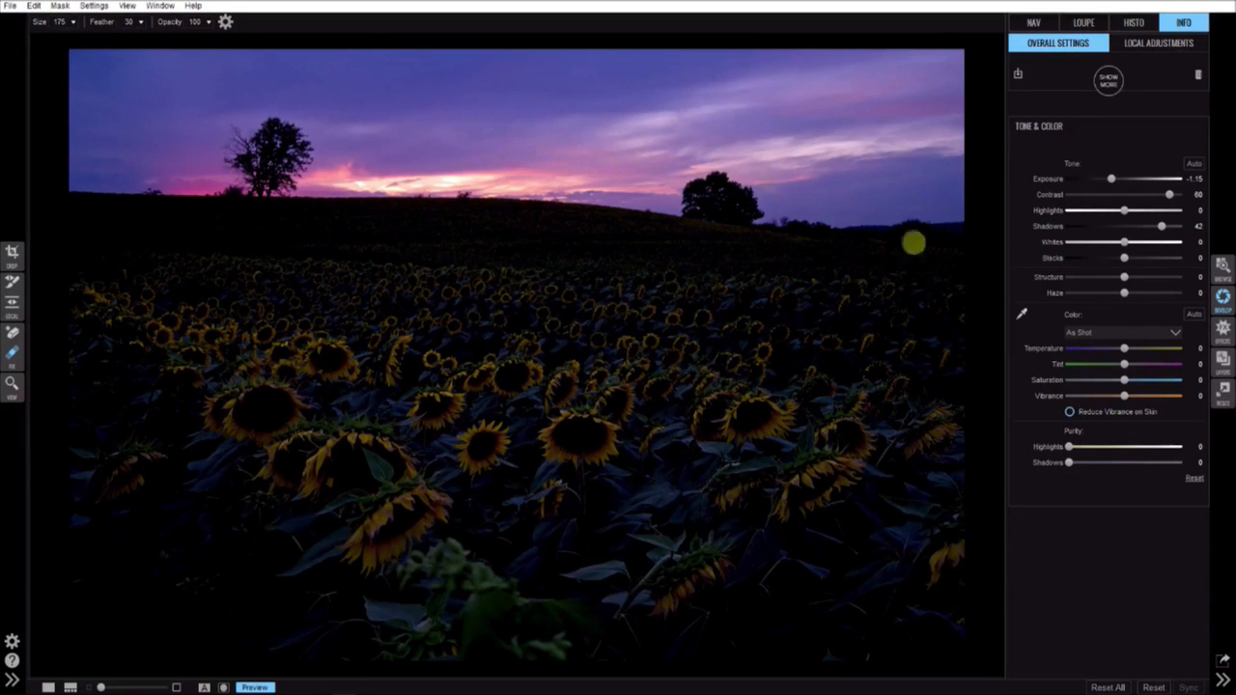
Reset the sunflower field photo's overall Tone & Color settings
left_click(1194, 479)
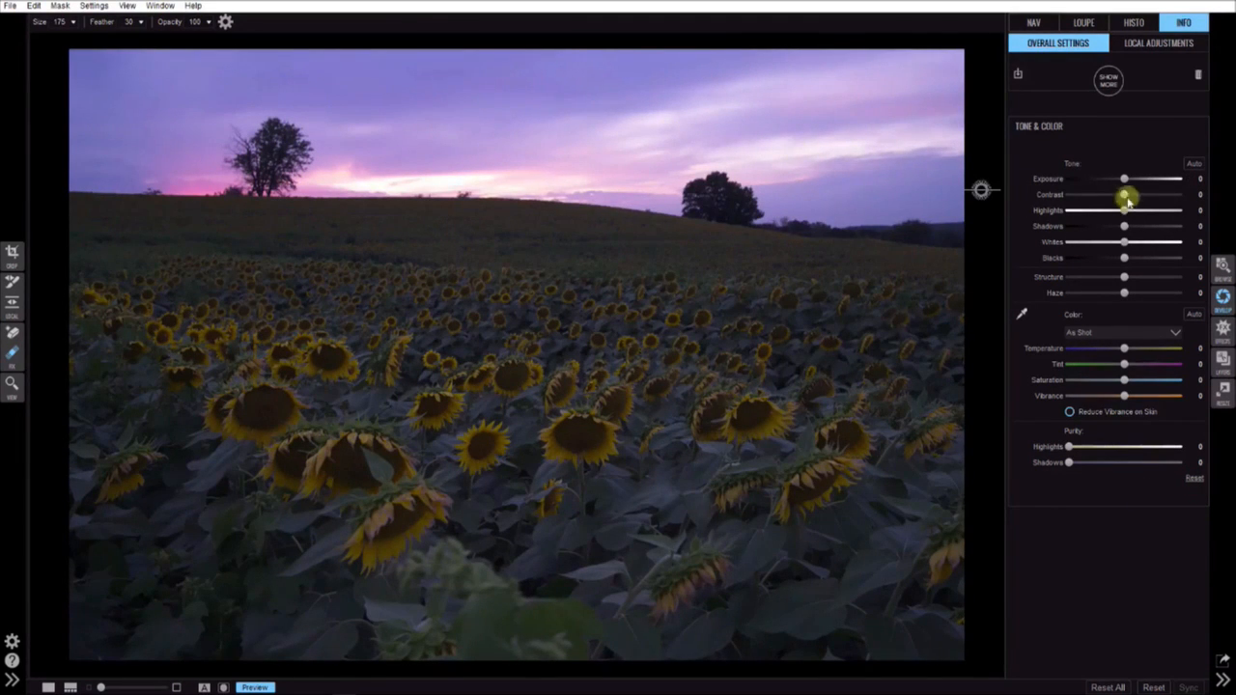
Try Contrast at 28 and Exposure at -2.25, and return both to 0
left_click_drag(1125, 196, 1153, 203)
left_click_drag(1124, 179, 1100, 180)
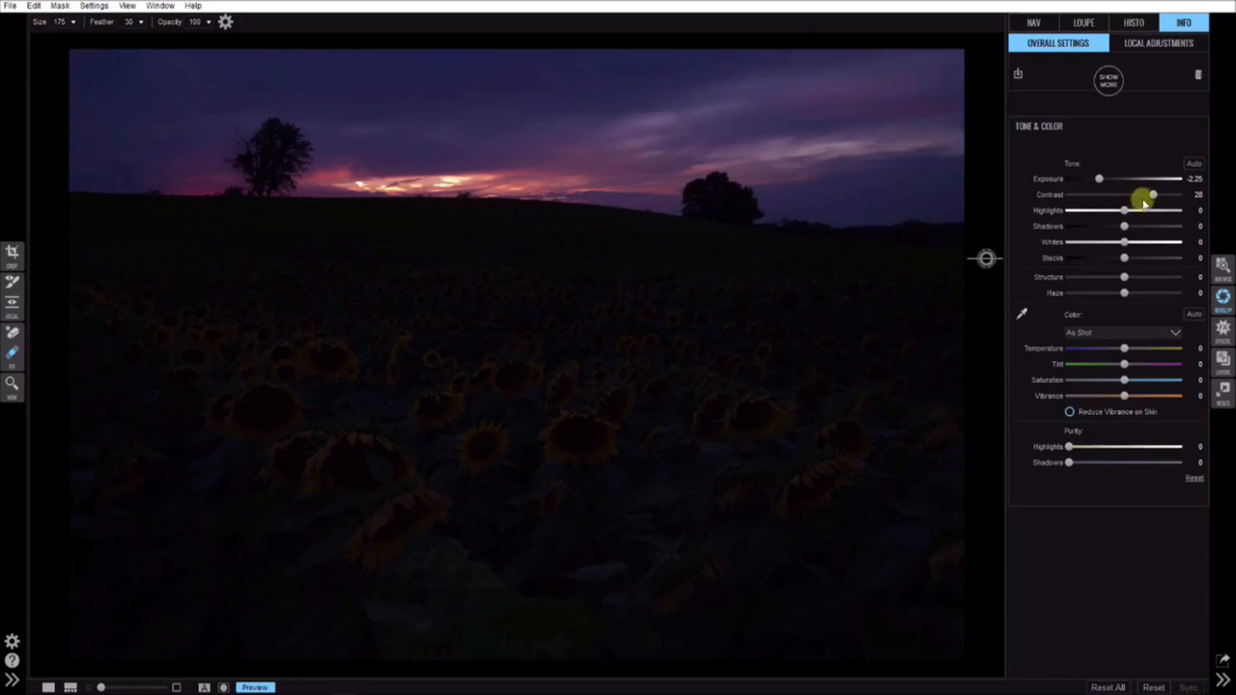
left_click_drag(1188, 196, 1211, 201)
type("0")
left_click(1188, 179)
type("0")
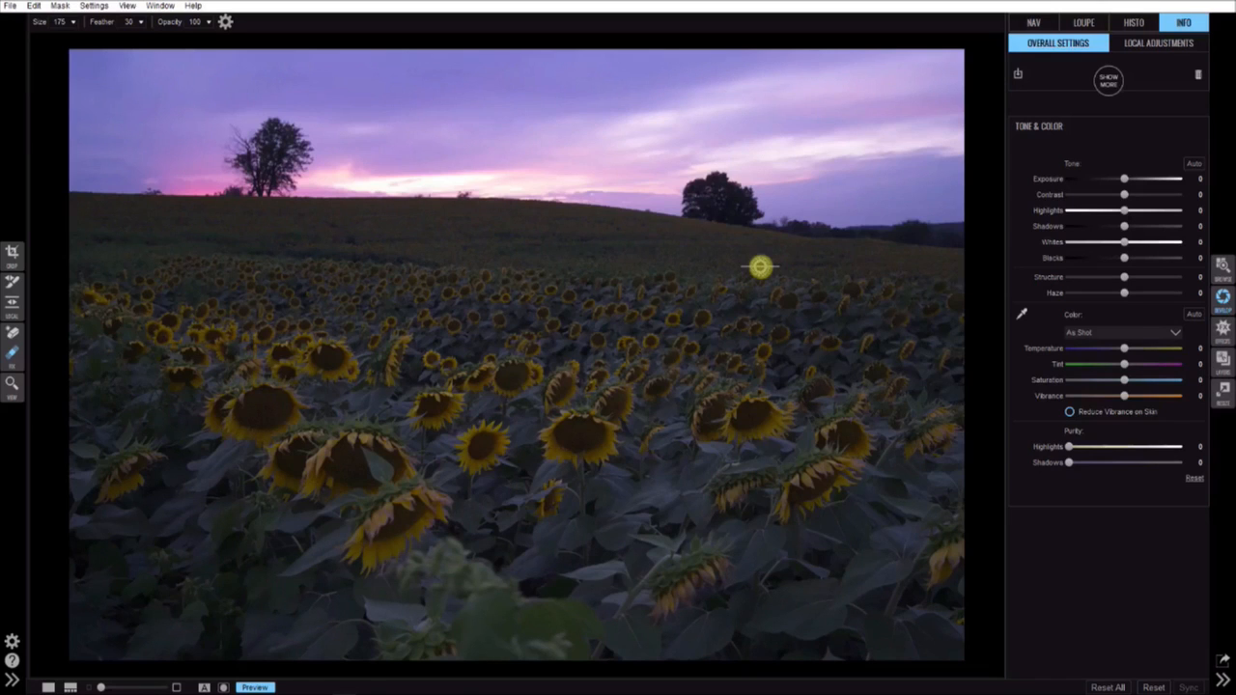
Set Shadows to 24, Highlights to -48, Contrast to 20 and Temperature to 9, and collapse Tone & Color
left_click_drag(1126, 210, 1150, 227)
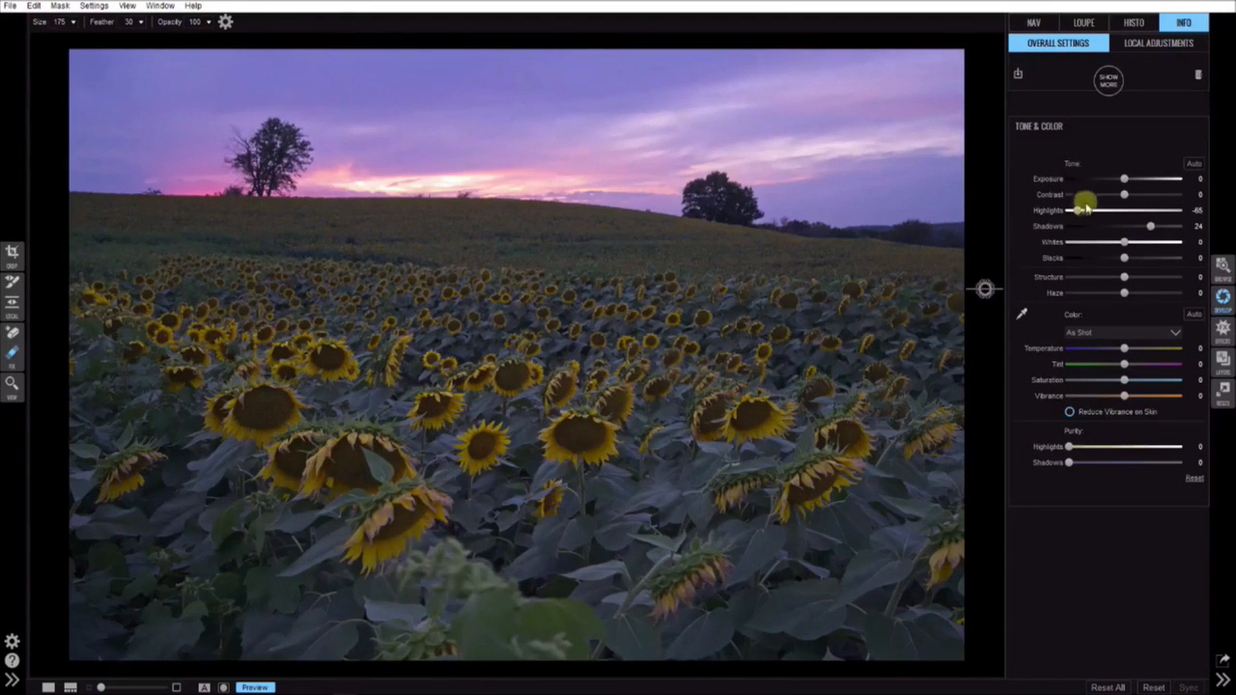
left_click_drag(1082, 211, 1084, 211)
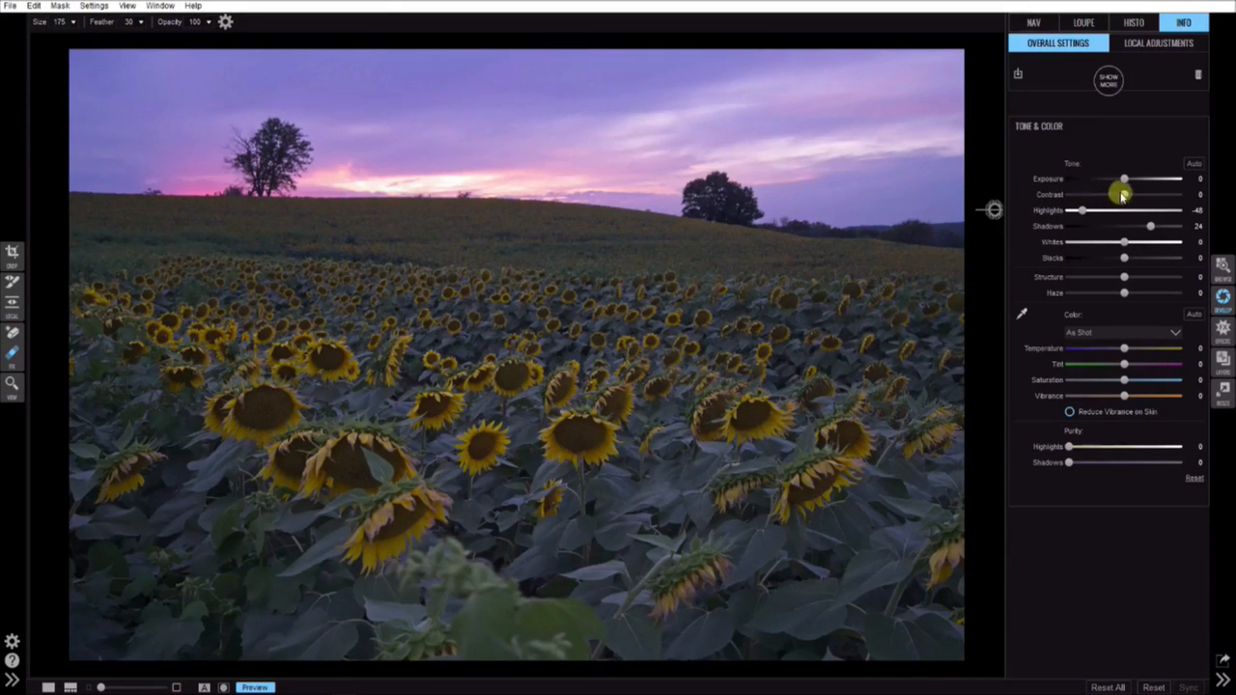
left_click_drag(1122, 194, 1148, 196)
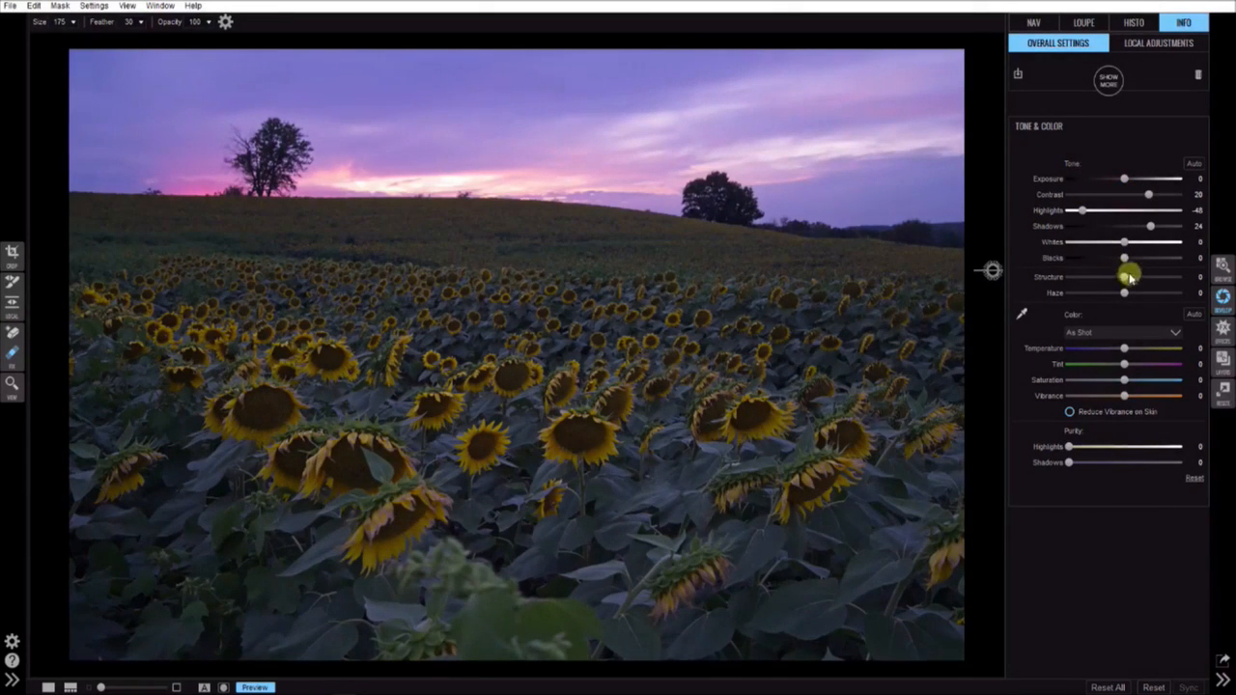
left_click_drag(1131, 353, 1133, 350)
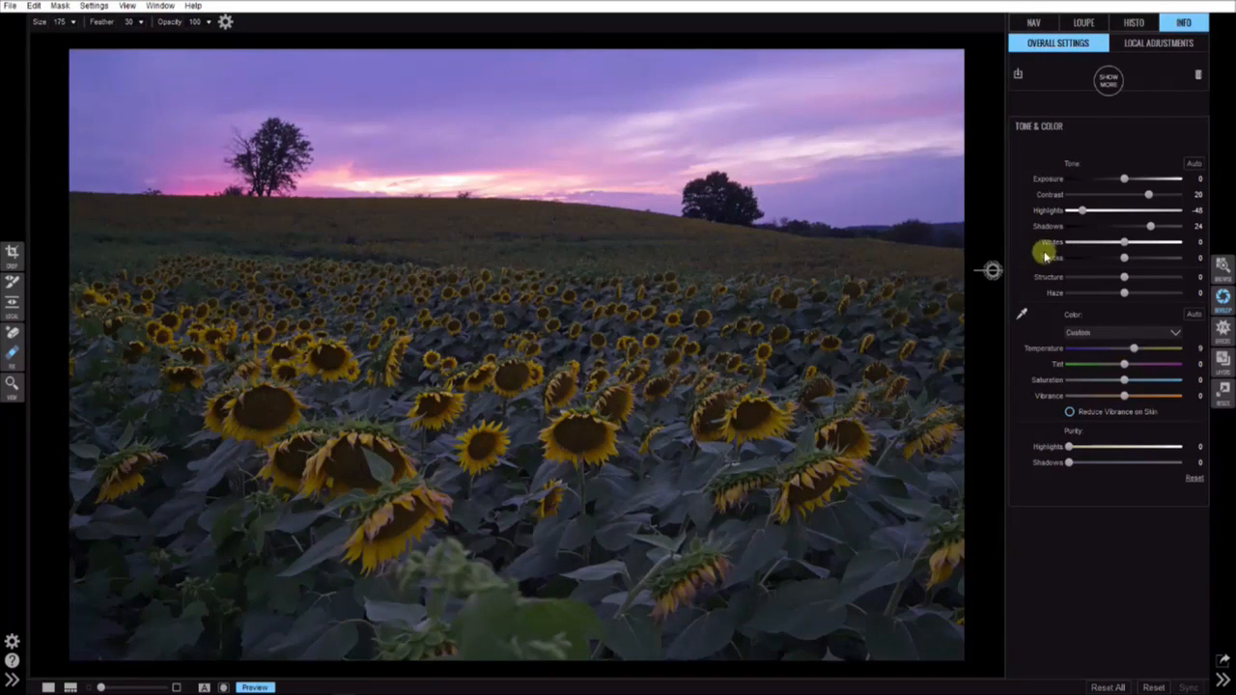
left_click(1079, 124)
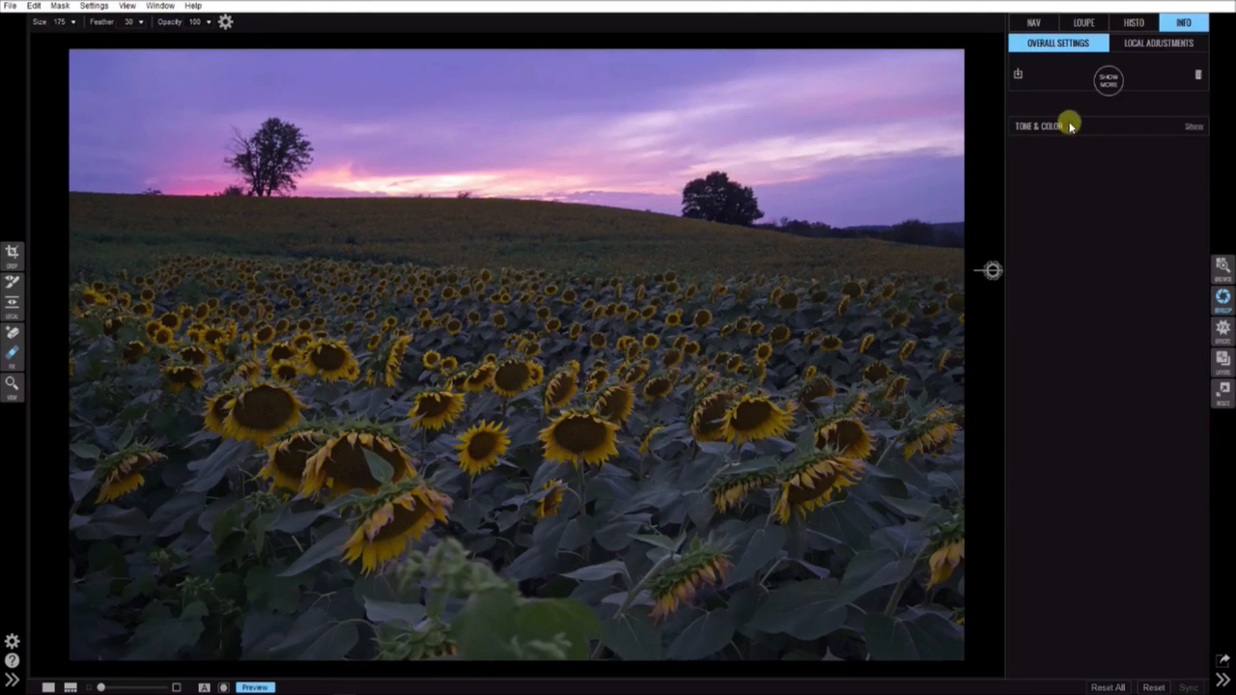
left_click(1070, 126)
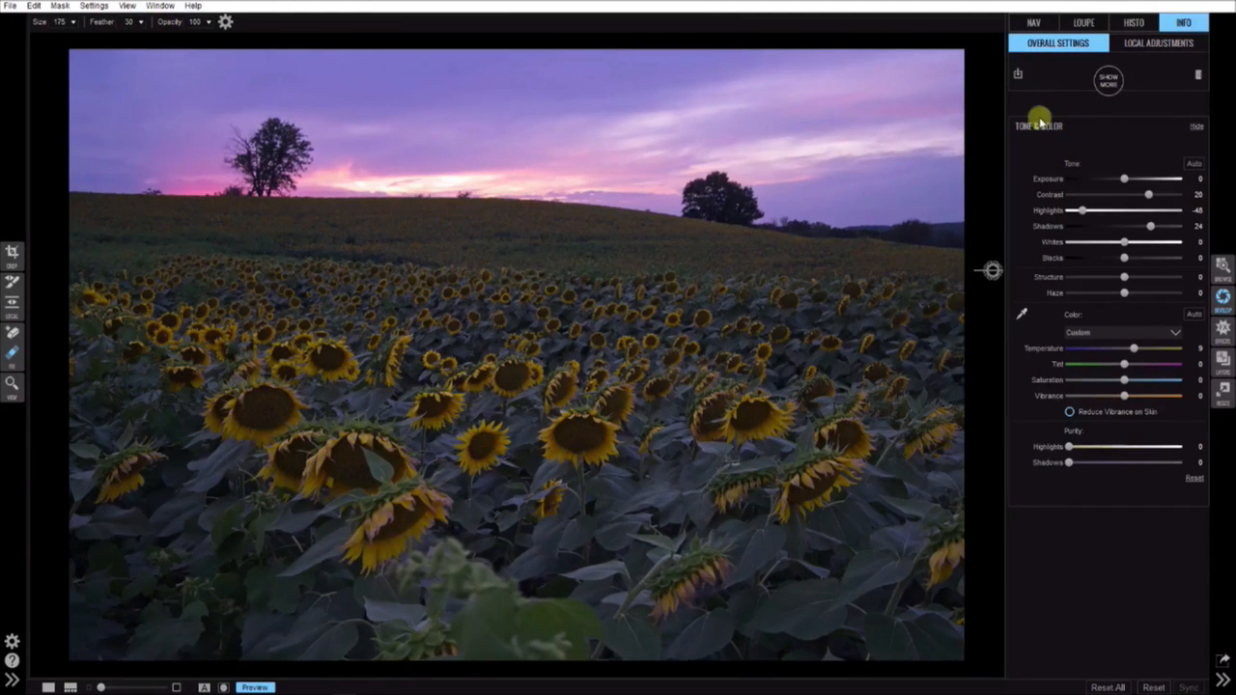
left_click(1048, 127)
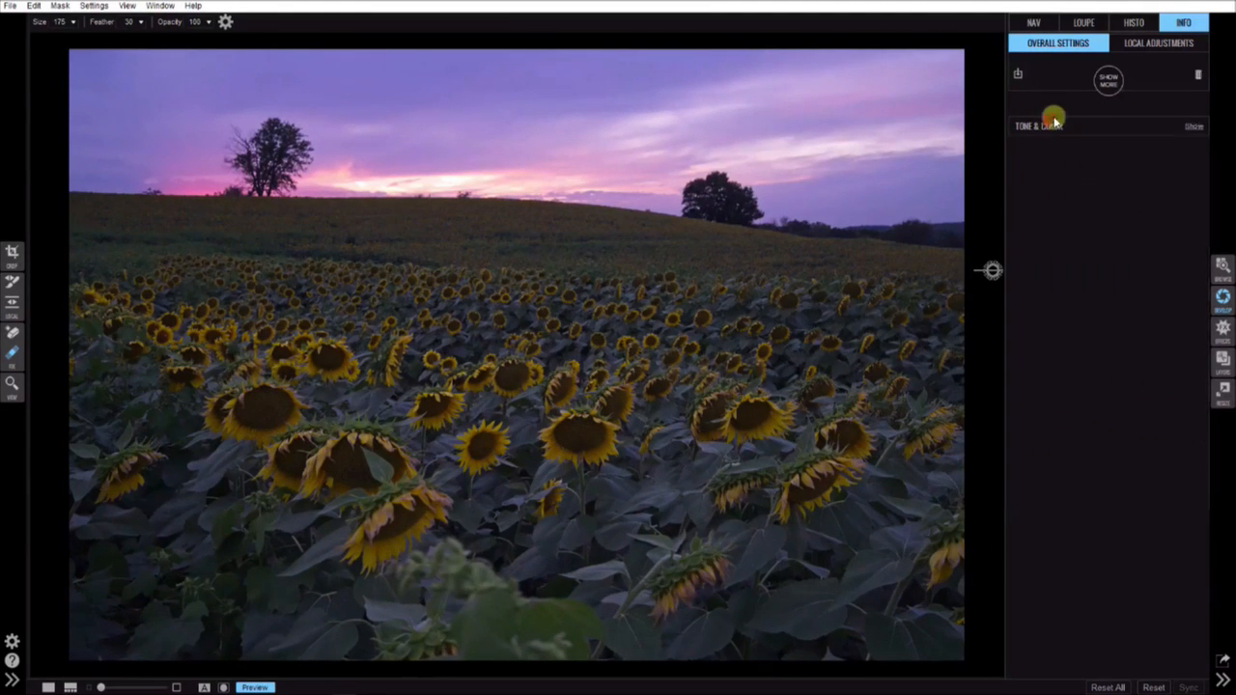
Add a Glow filter to the overall settings with an Amount of 12
left_click(1106, 83)
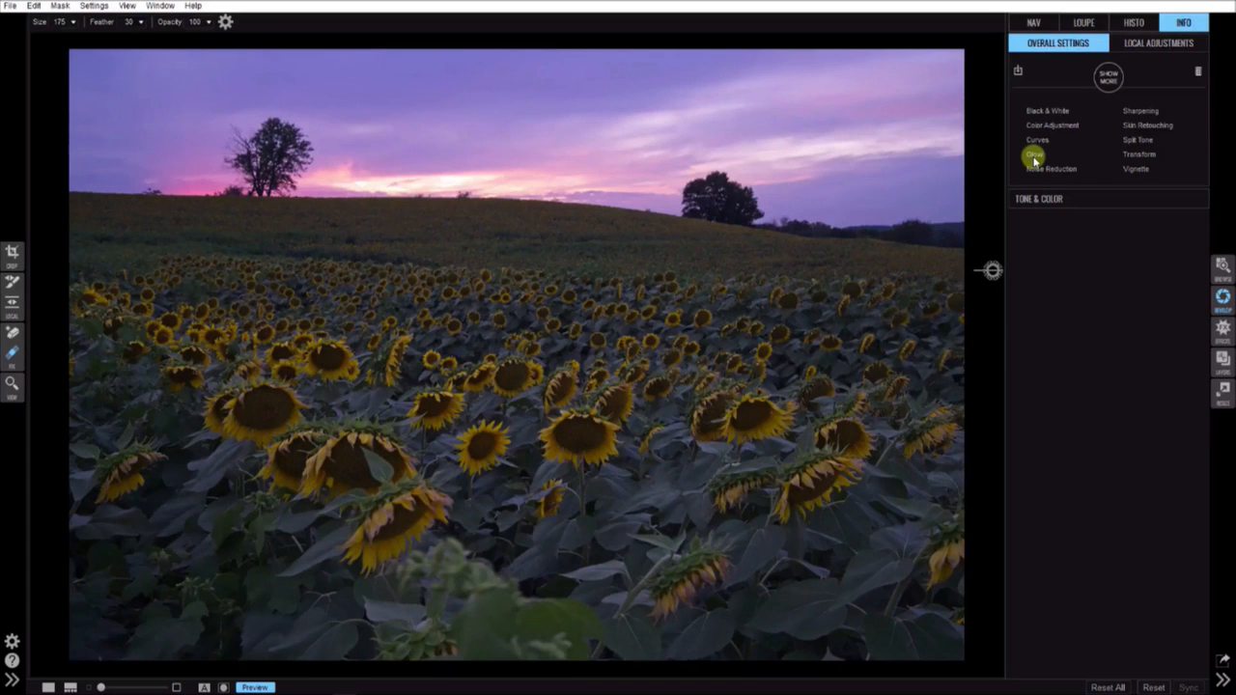
left_click(1032, 155)
mouse_move(1065, 196)
left_mouse_down()
mouse_move(1104, 195)
mouse_move(1082, 197)
mouse_move(1108, 211)
mouse_move(1081, 198)
left_mouse_up()
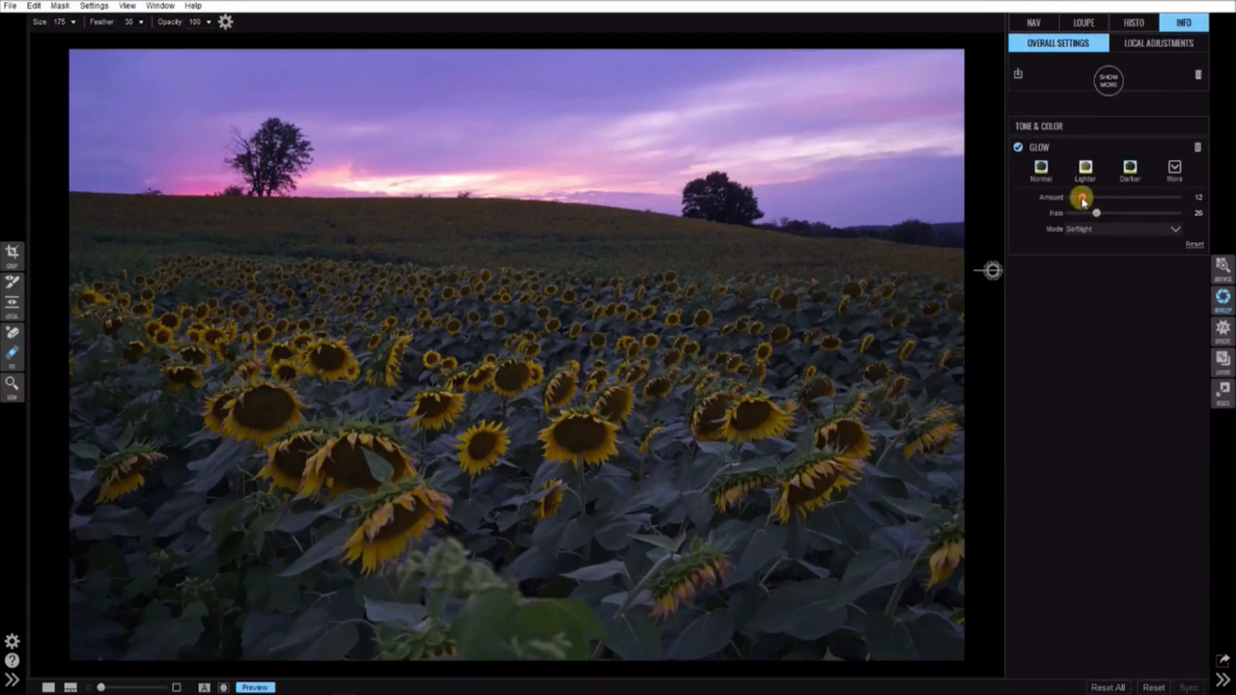
left_click(1042, 148)
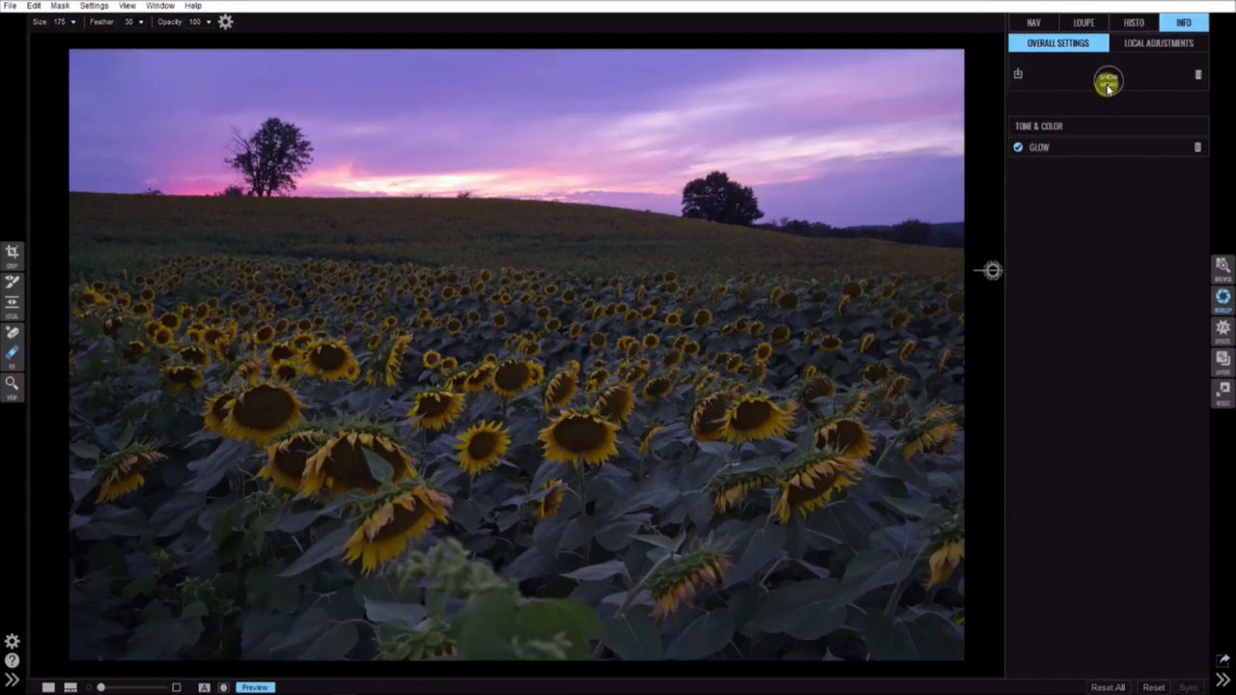
Add a Curves filter with points at in 50/out 41 and in 204/out 208, and delete both the Curves and Glow filters
left_click(1107, 83)
left_click(1030, 129)
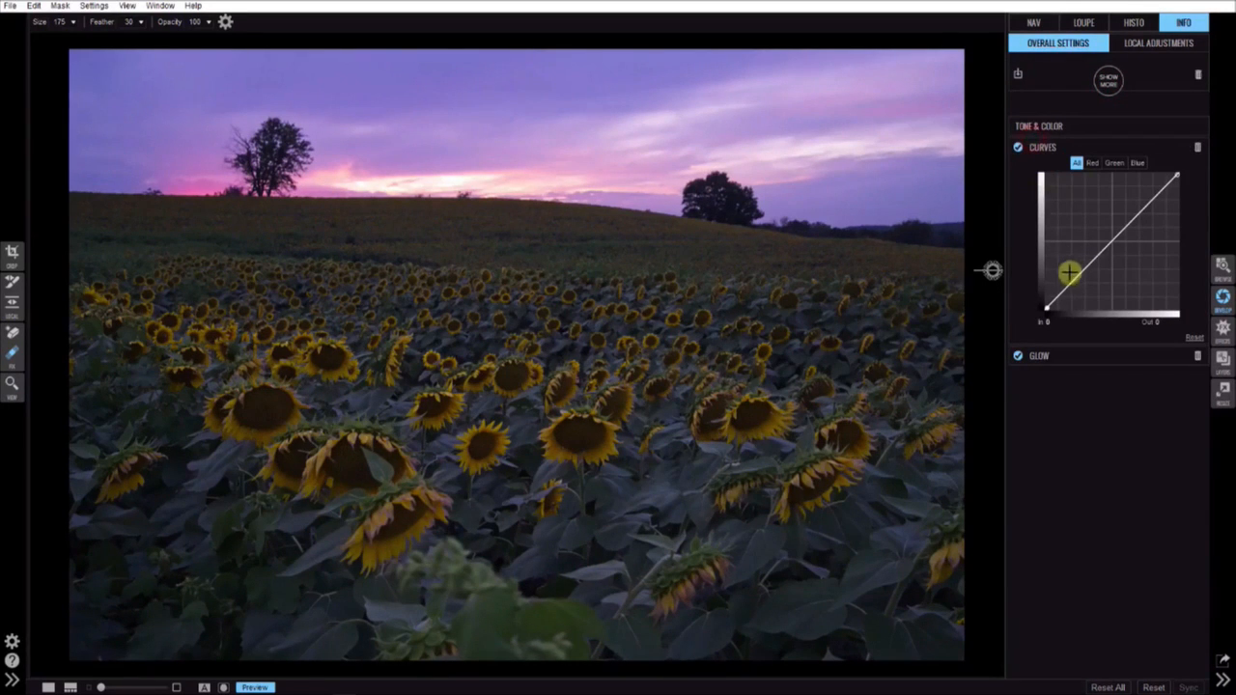
left_click_drag(1068, 280, 1072, 287)
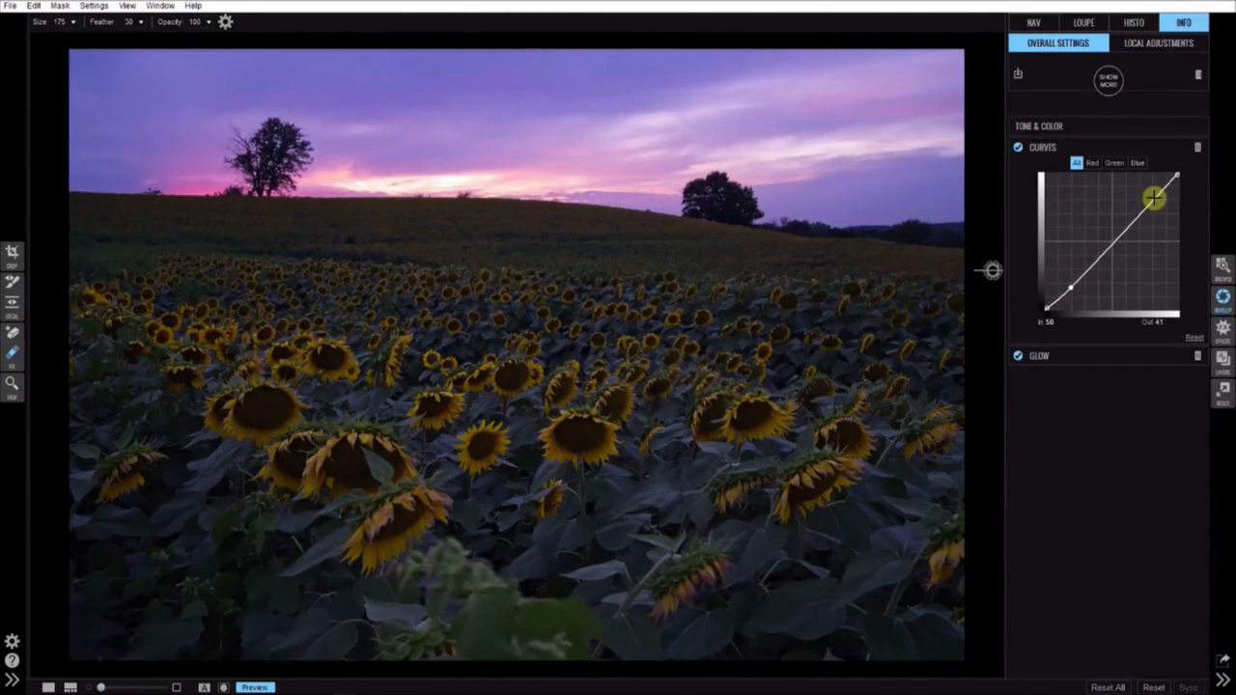
left_click_drag(1154, 199, 1151, 197)
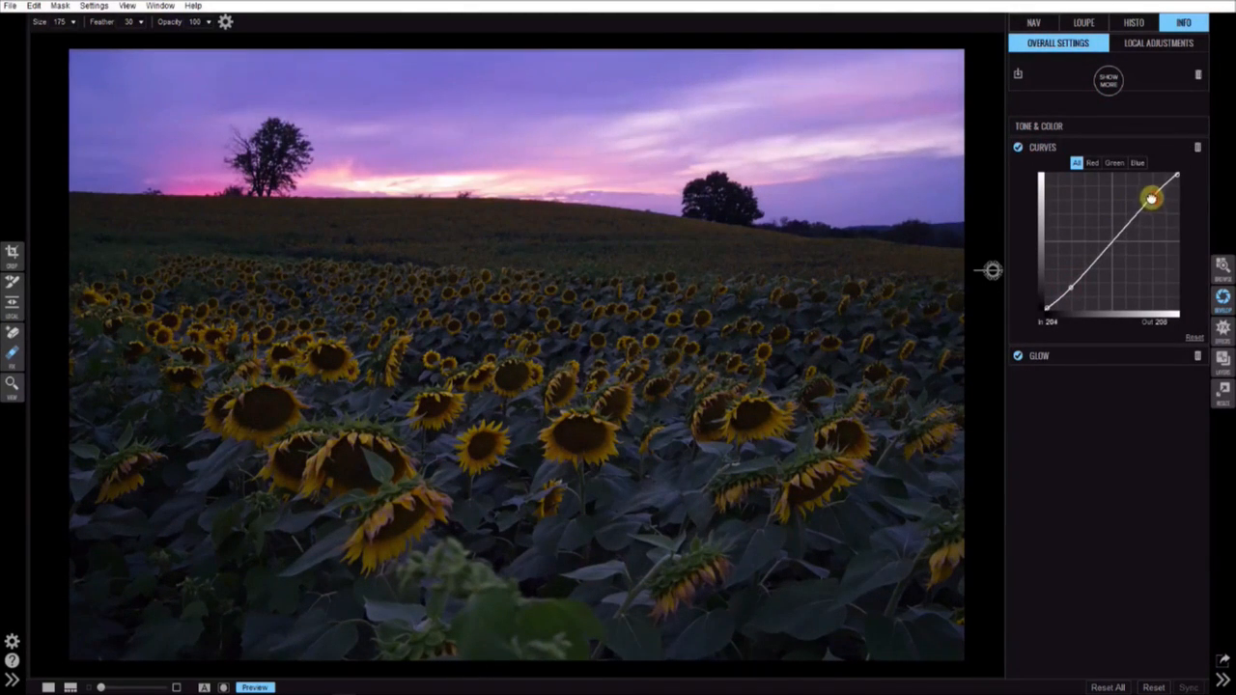
left_click(1070, 147)
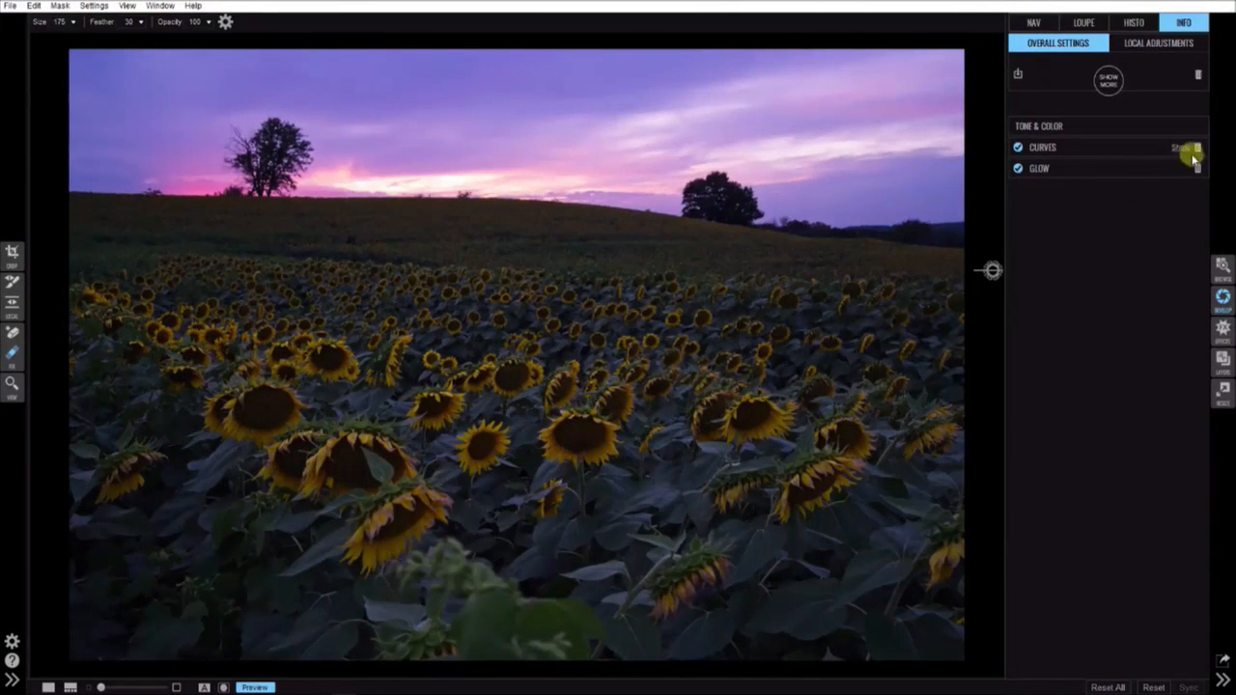
left_click(1197, 147)
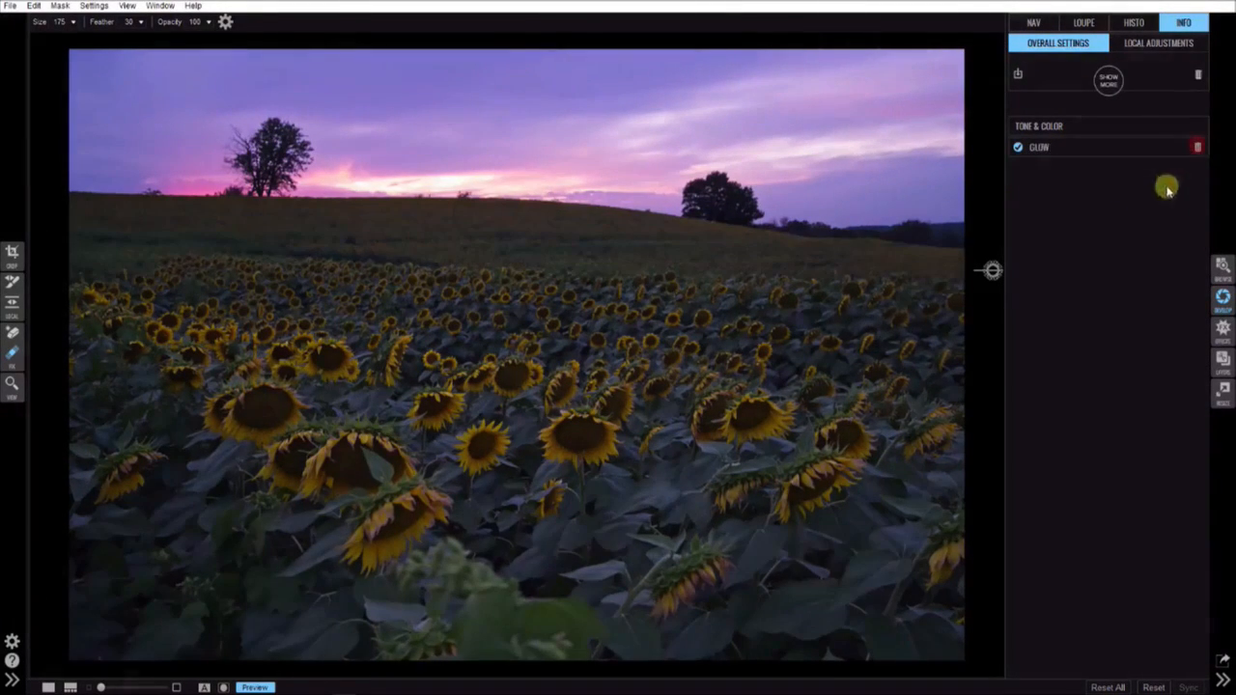
left_click(1197, 147)
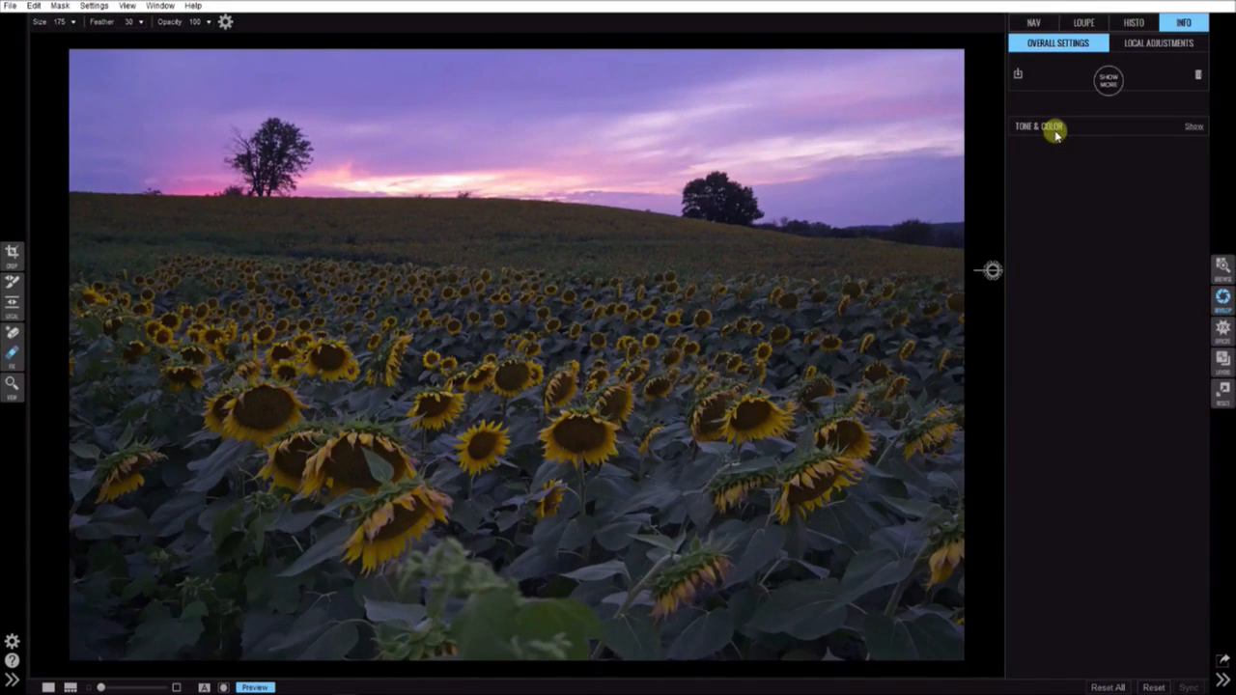
In the local adjustments, place a Linear Top gradient mask on the horizon to cover the sky
left_click(1135, 44)
left_click(1070, 48)
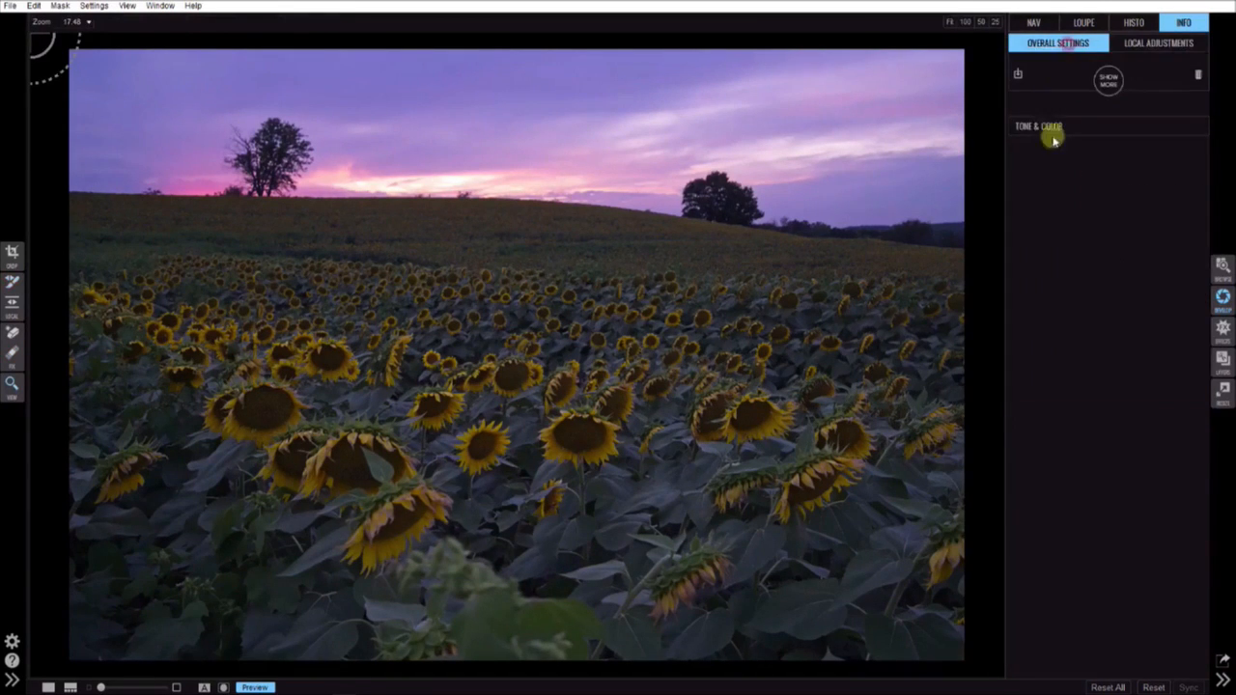
left_click(1132, 48)
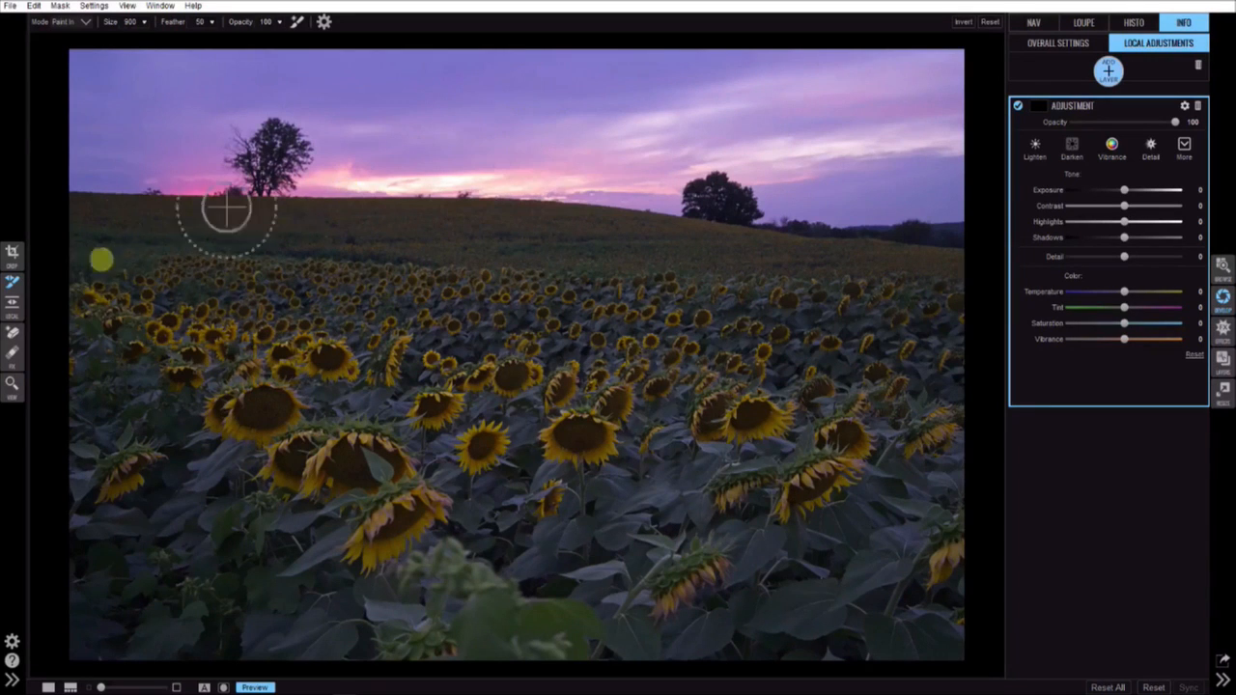
left_click(12, 309)
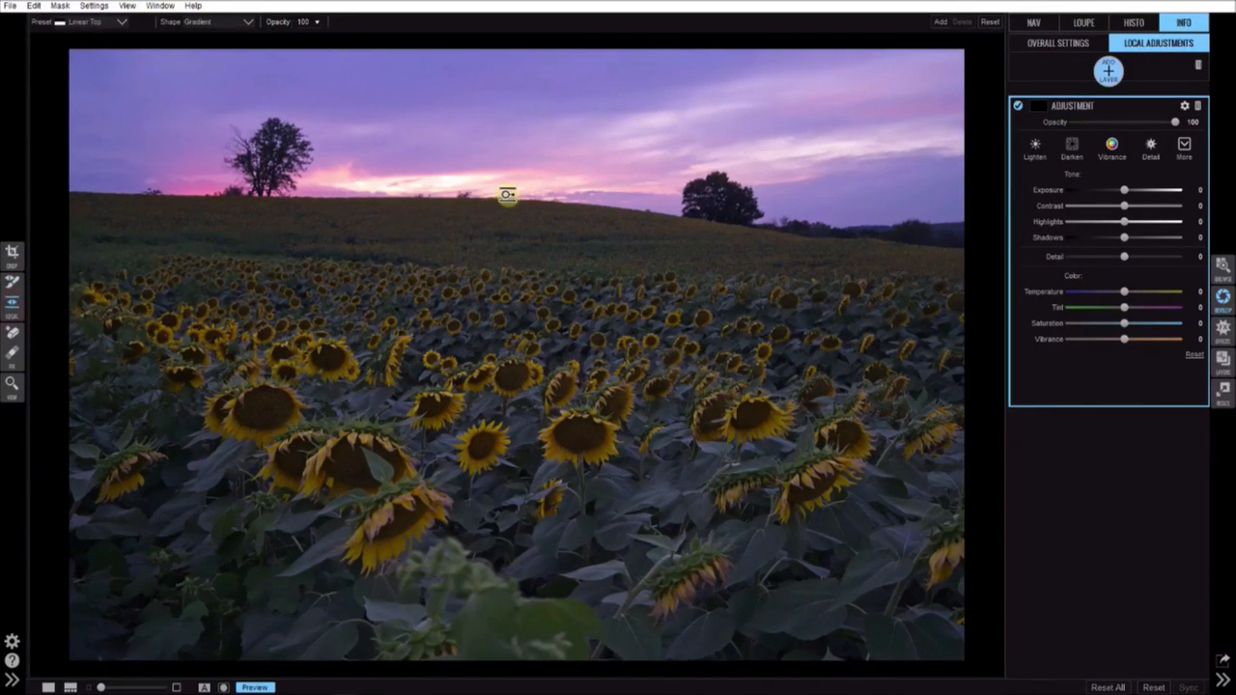
left_click(512, 192)
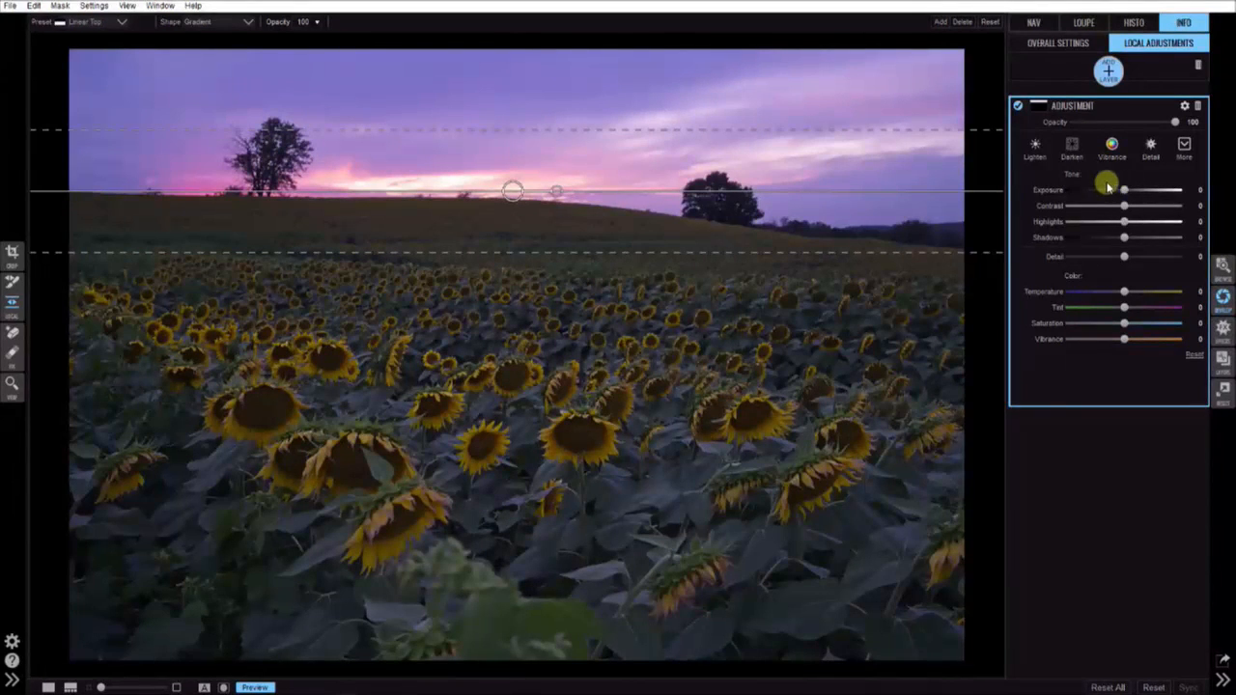
Set the sky gradient's Exposure to -0.75, Contrast 46, Highlights -24, Shadows 30, Temperature 35, Tint 55 and Saturation 14
left_click_drag(1124, 191, 1115, 192)
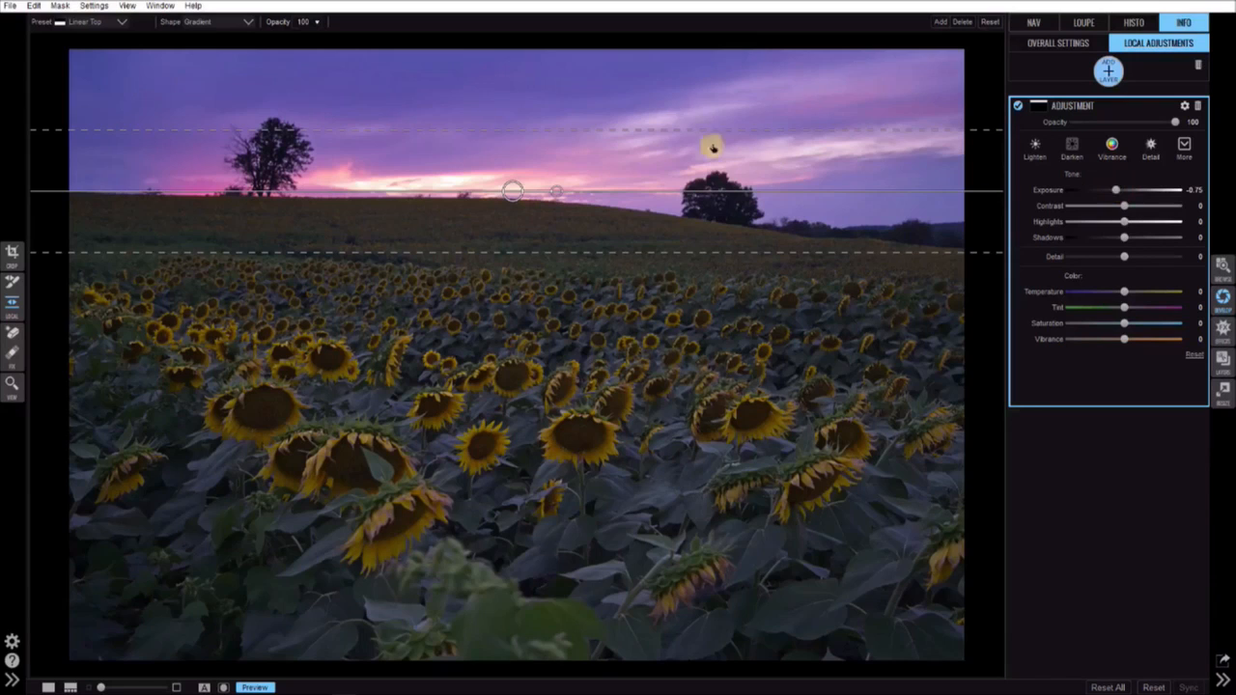
left_click_drag(1126, 209, 1155, 238)
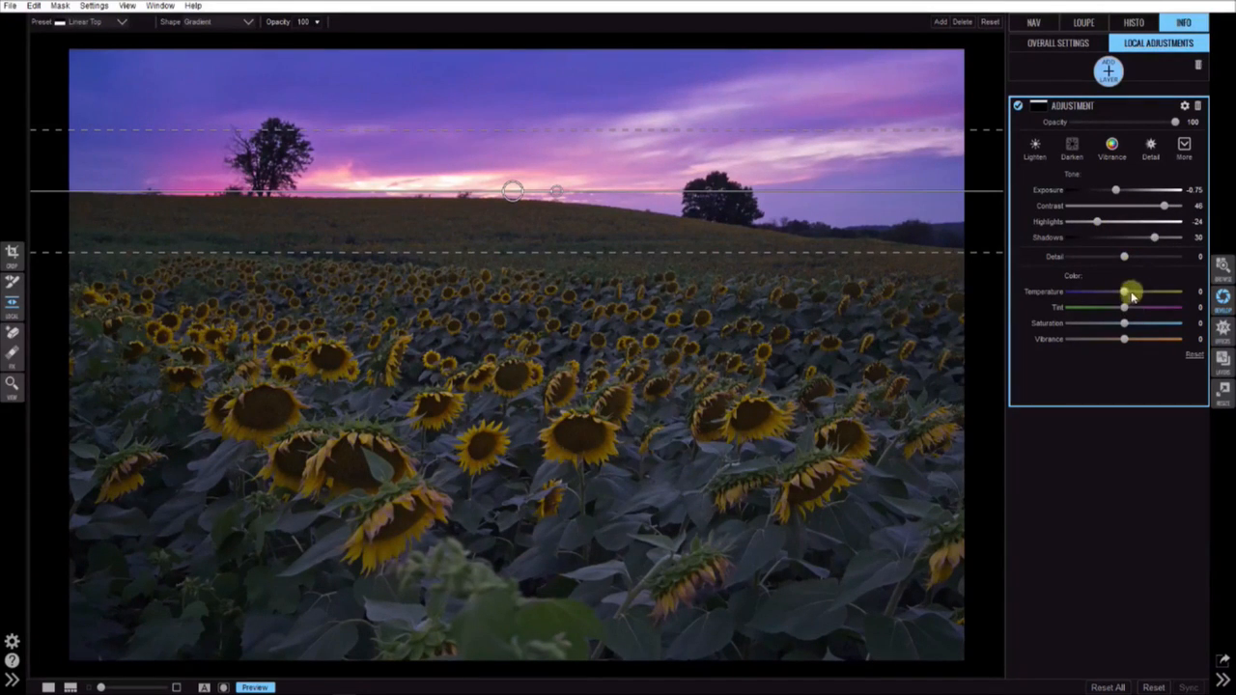
left_click_drag(1122, 292, 1148, 324)
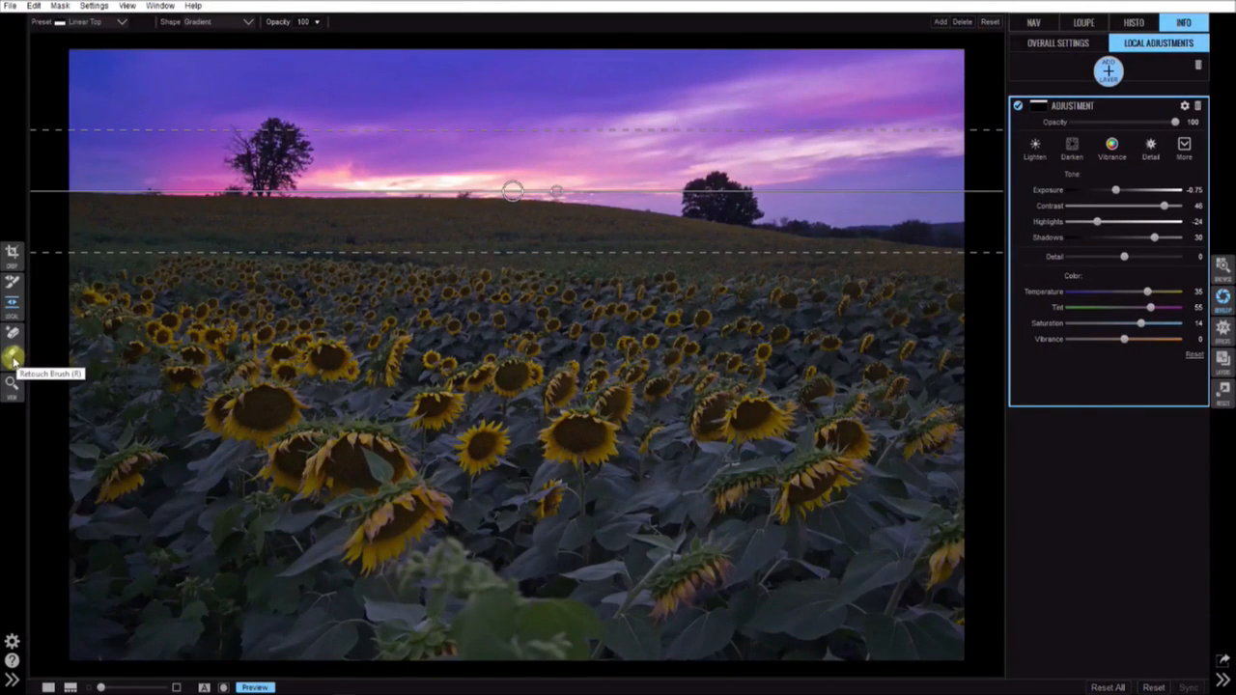
Retouch a spot in the sky with the size 175 Retouch Brush, and set the sky gradient's Detail to 65
left_click(12, 359)
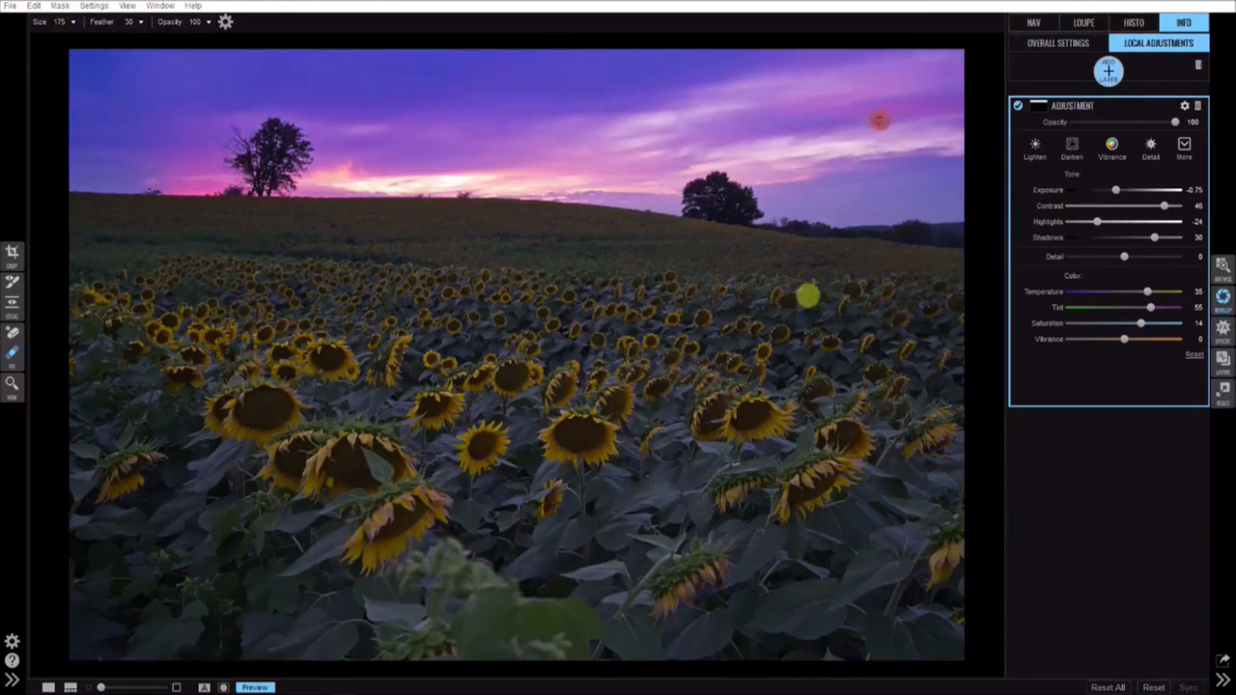
left_click(13, 307)
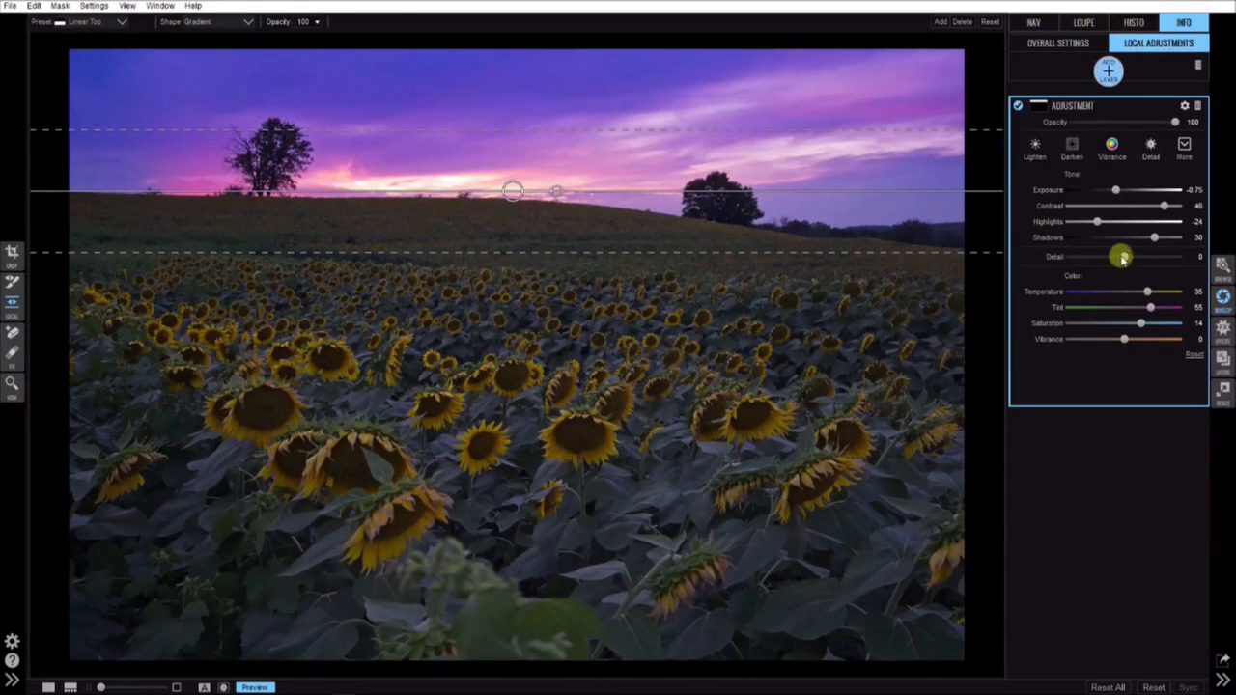
left_click_drag(1126, 256, 1174, 263)
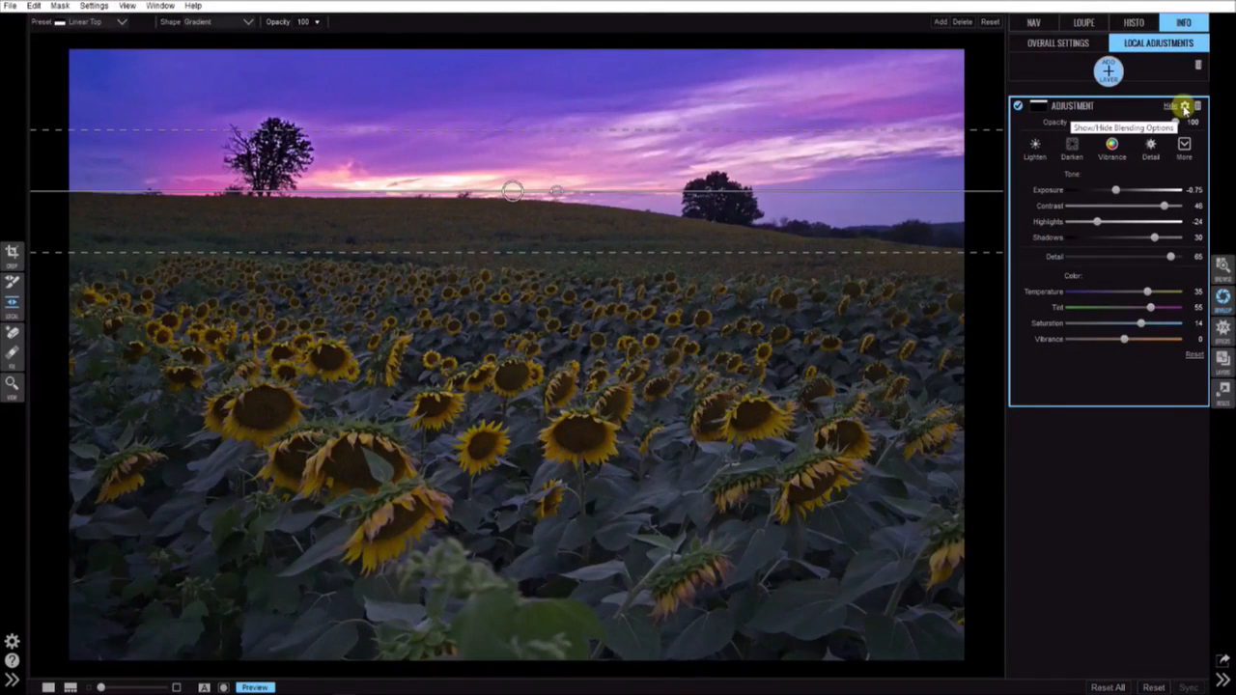
Preview the sky adjustment's blend modes while keeping Normal, and set Highlights in its blending options to 45
left_click(1185, 106)
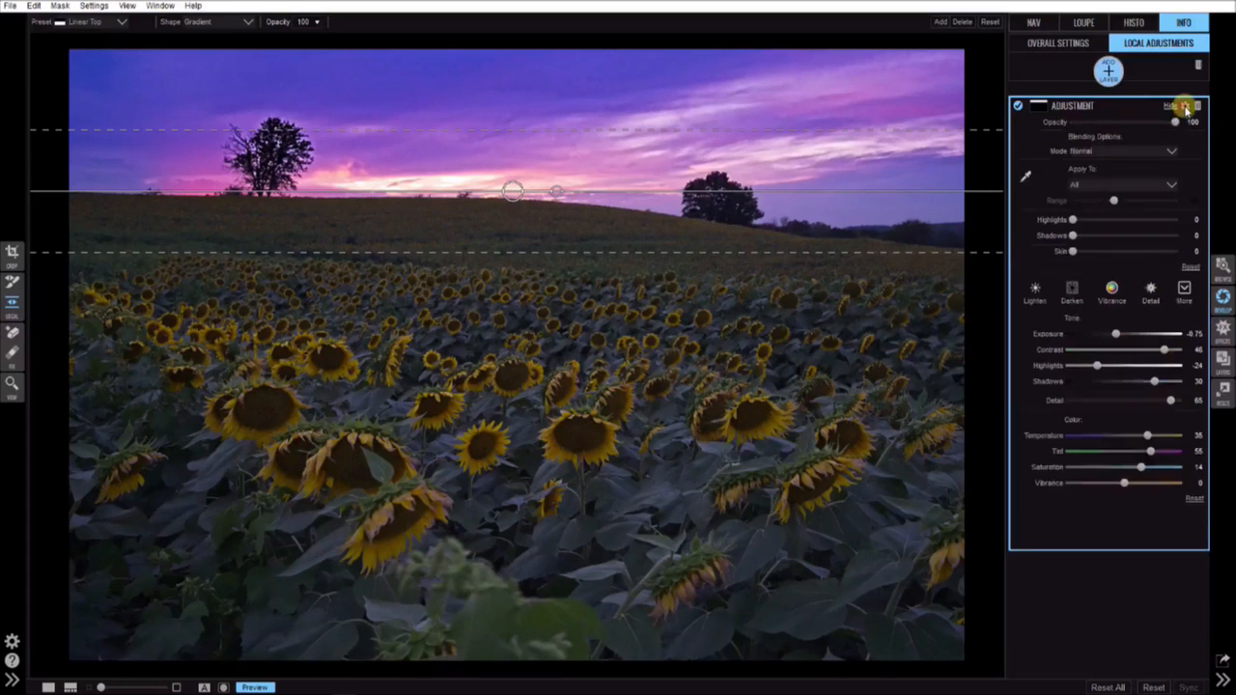
left_click(1097, 154)
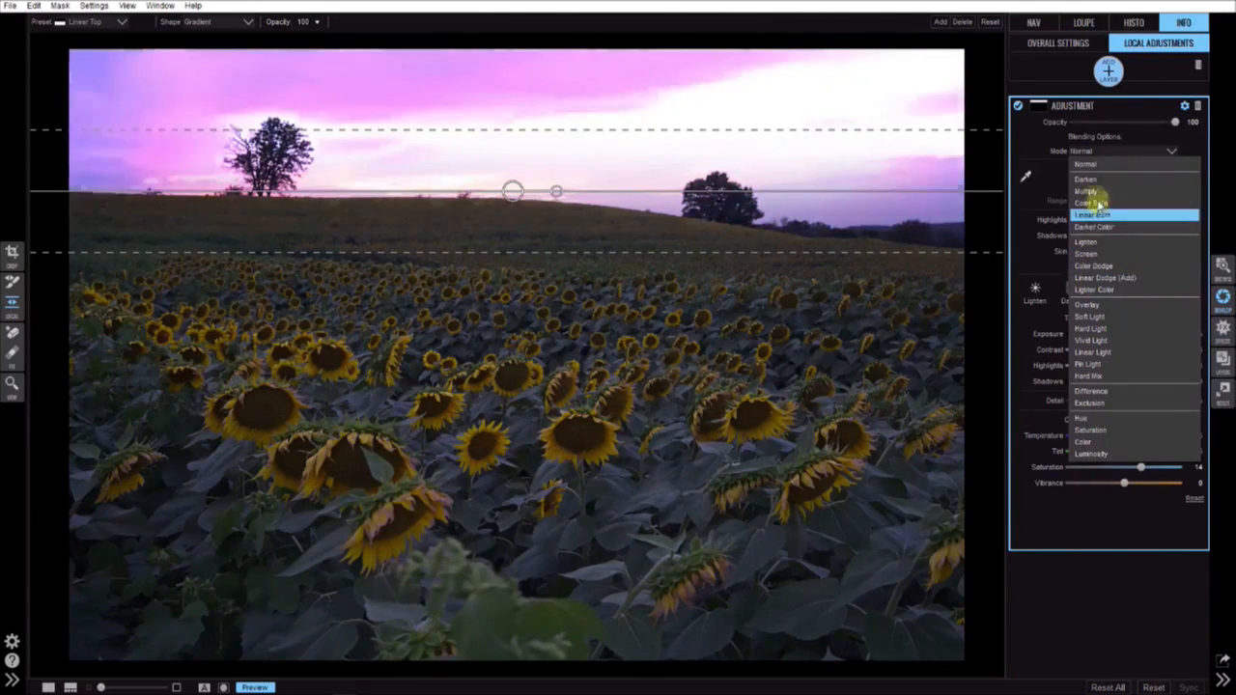
left_click(1097, 159)
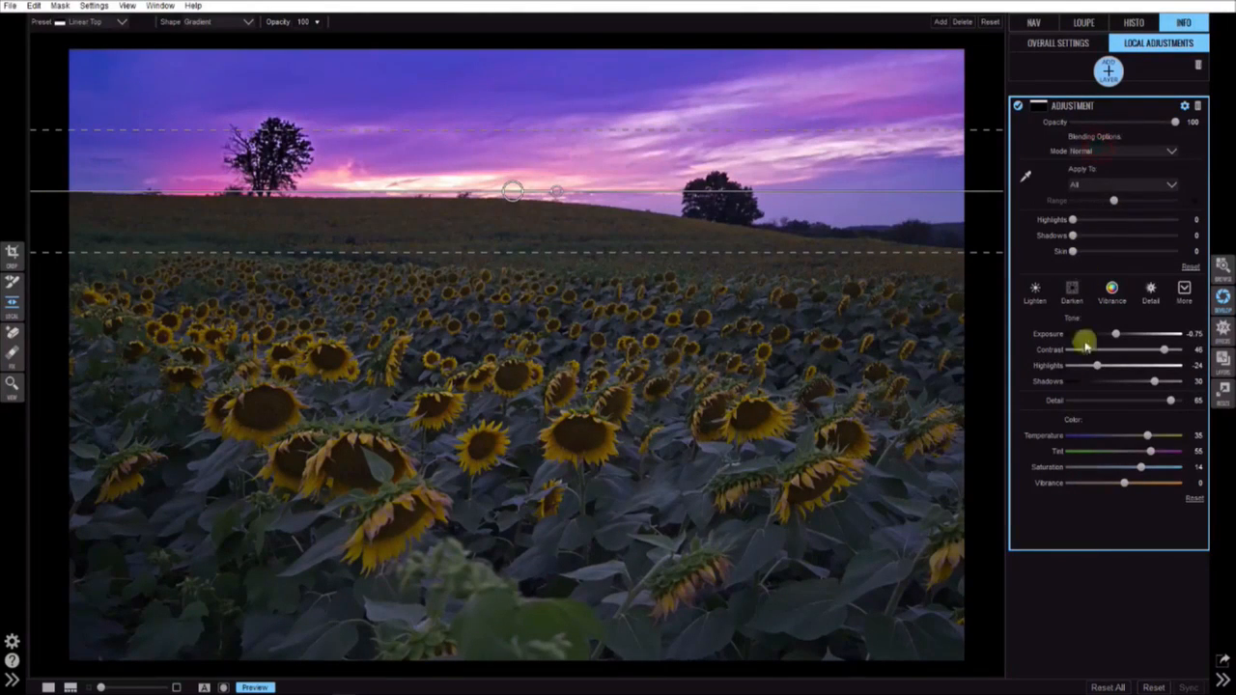
left_click(1123, 155)
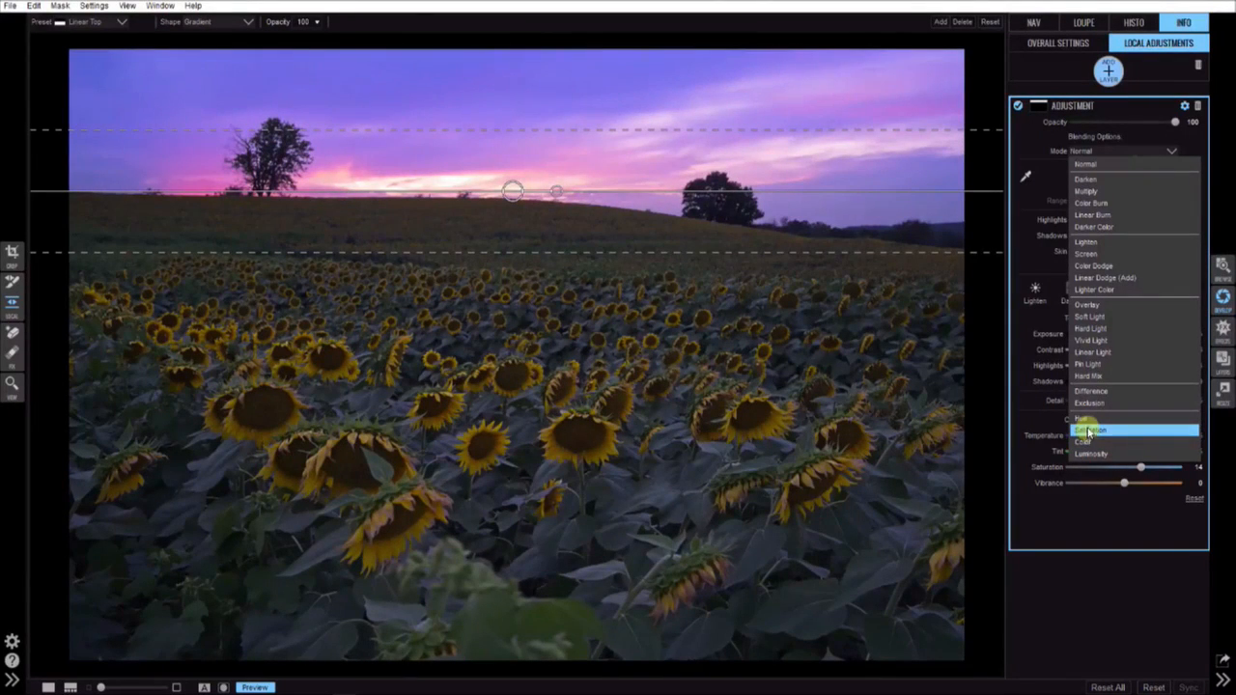
left_click(1103, 147)
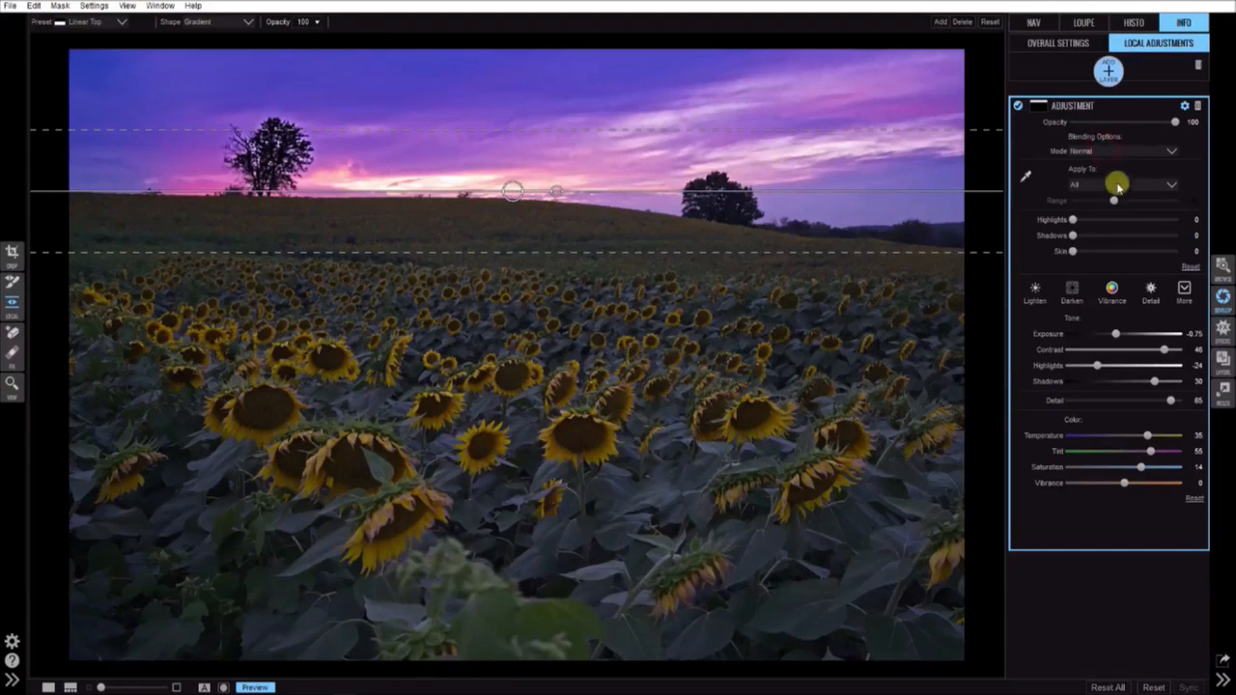
left_click_drag(1072, 219, 1145, 191)
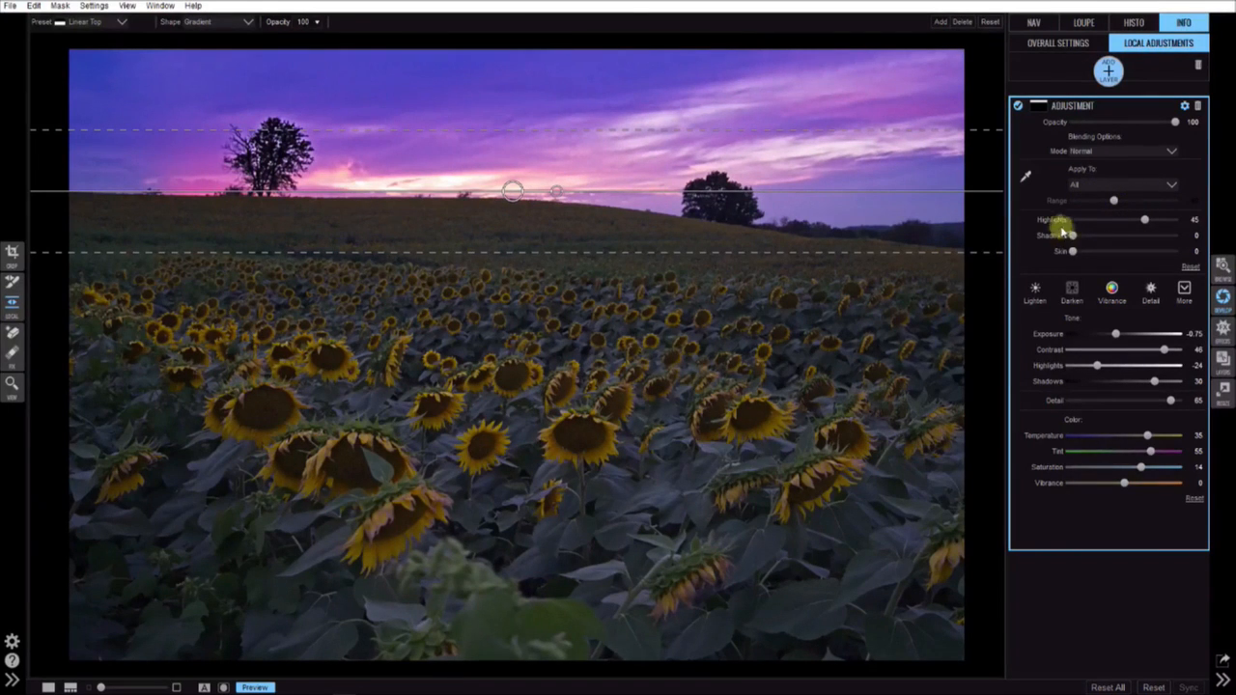
Limit the sky adjustment to Midtones with Range 62, and set its blending options to Highlights 55 and Shadows 19
left_click_drag(1073, 236, 1108, 228)
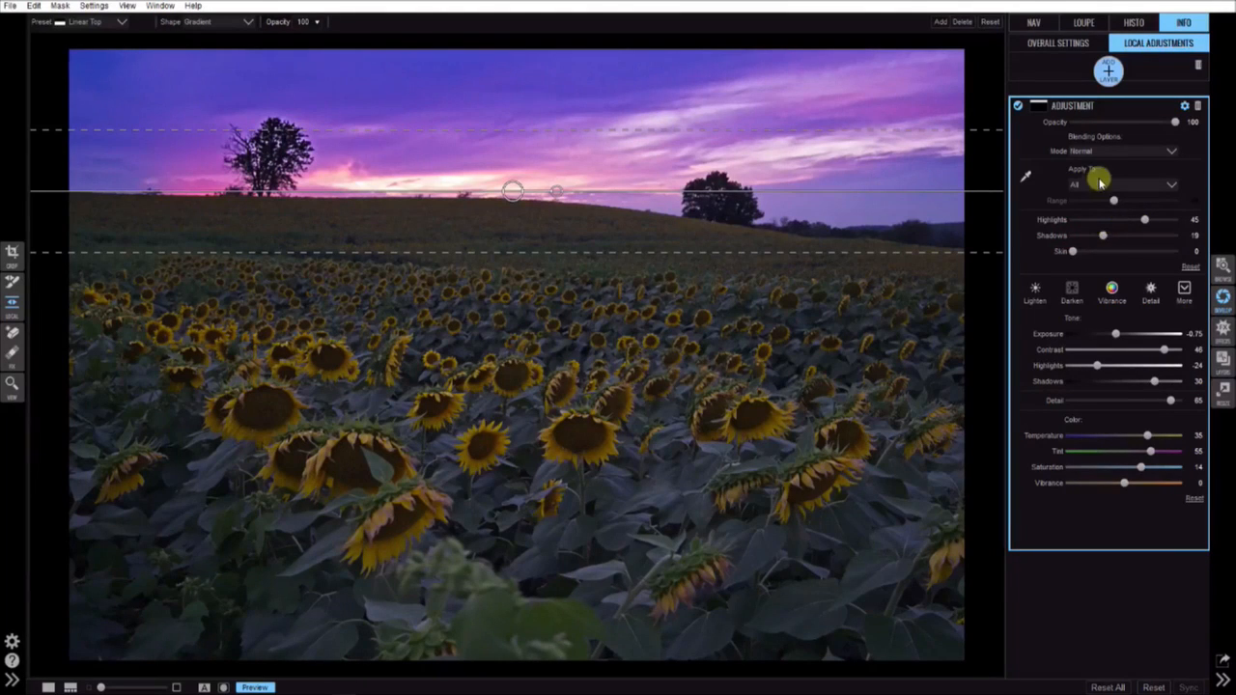
left_click(1098, 184)
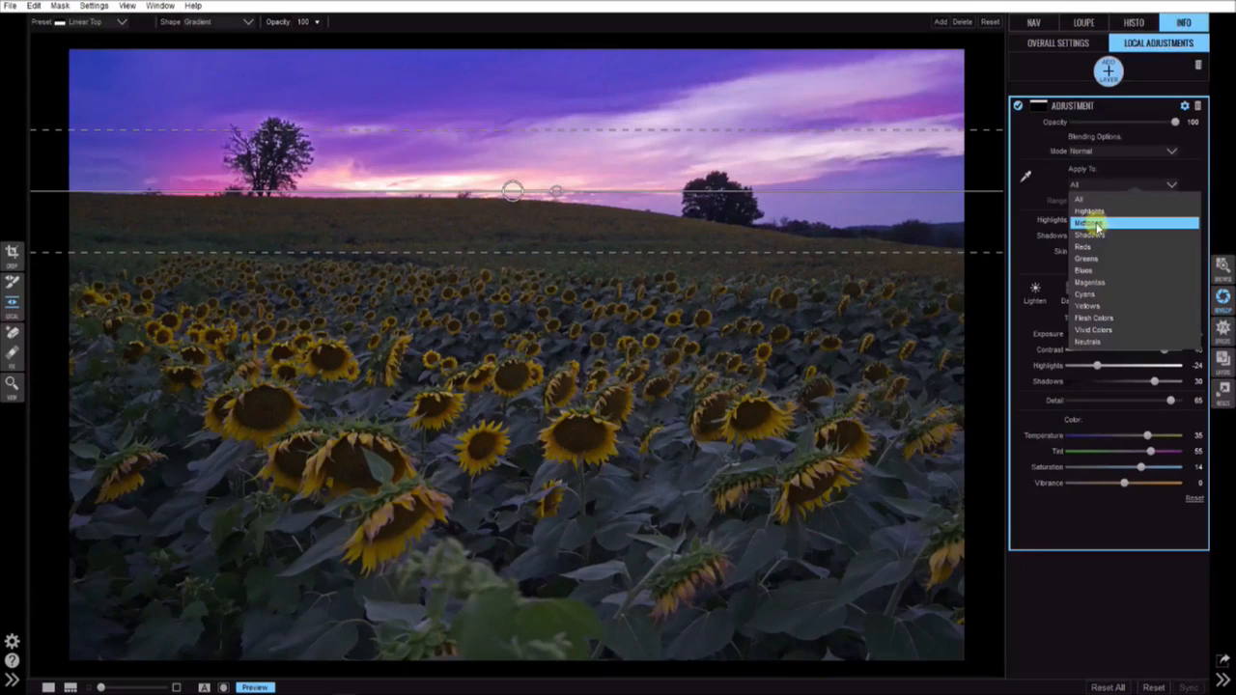
left_click(1097, 224)
left_click_drag(1110, 200, 1140, 201)
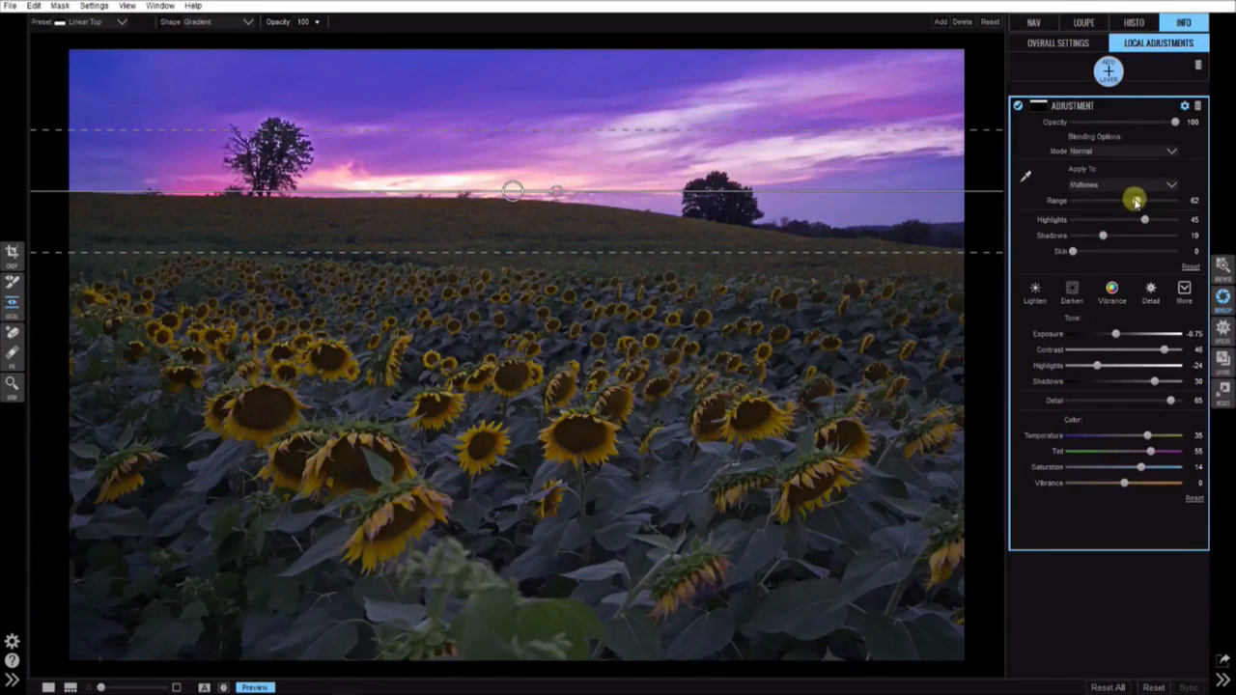
mouse_move(1144, 221)
left_mouse_down()
mouse_move(1127, 222)
mouse_move(1186, 219)
mouse_move(1163, 222)
left_mouse_up()
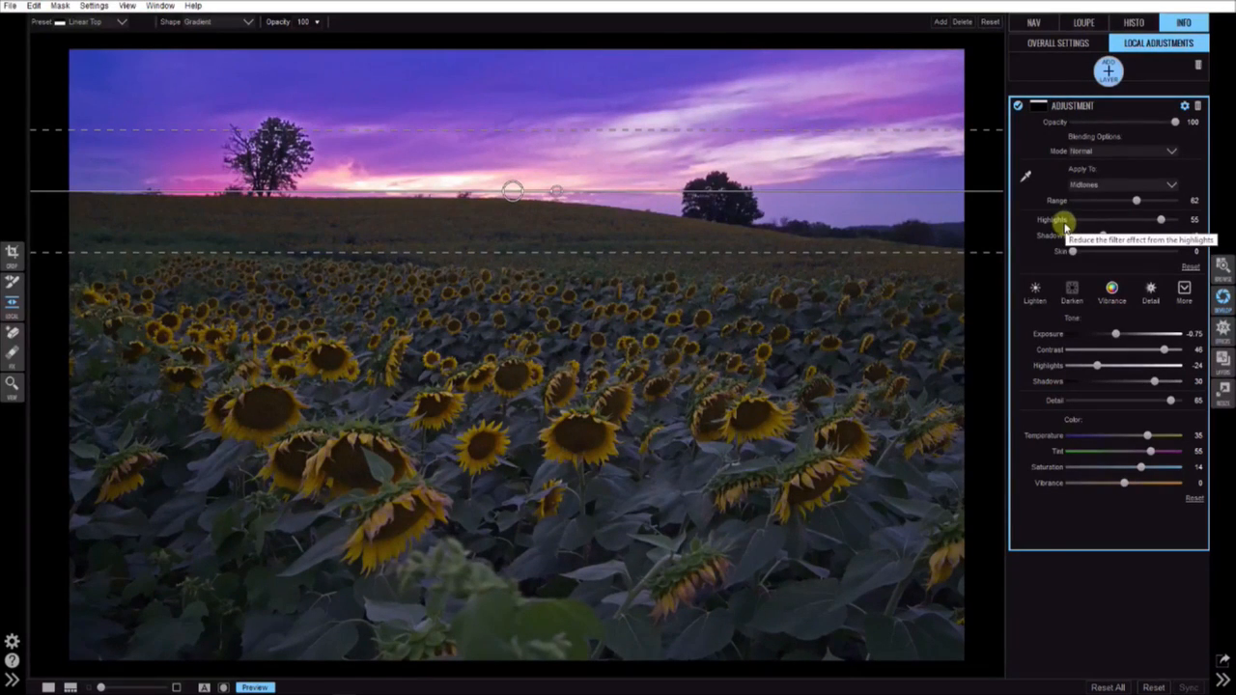
Set the sky gradient's Detail to 100 and retouch the spots in the upper sky with the size 175 Retouch Brush
mouse_move(1171, 404)
left_mouse_down()
mouse_move(1139, 403)
mouse_move(1184, 399)
left_mouse_up()
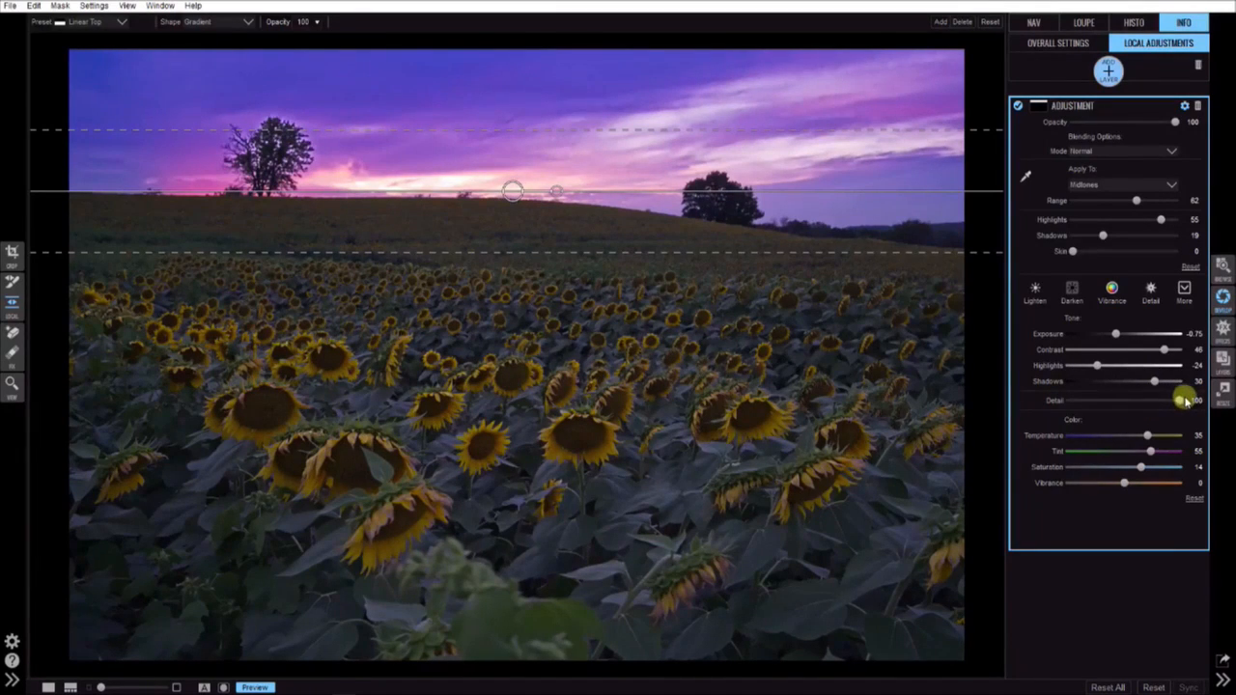
left_click(15, 356)
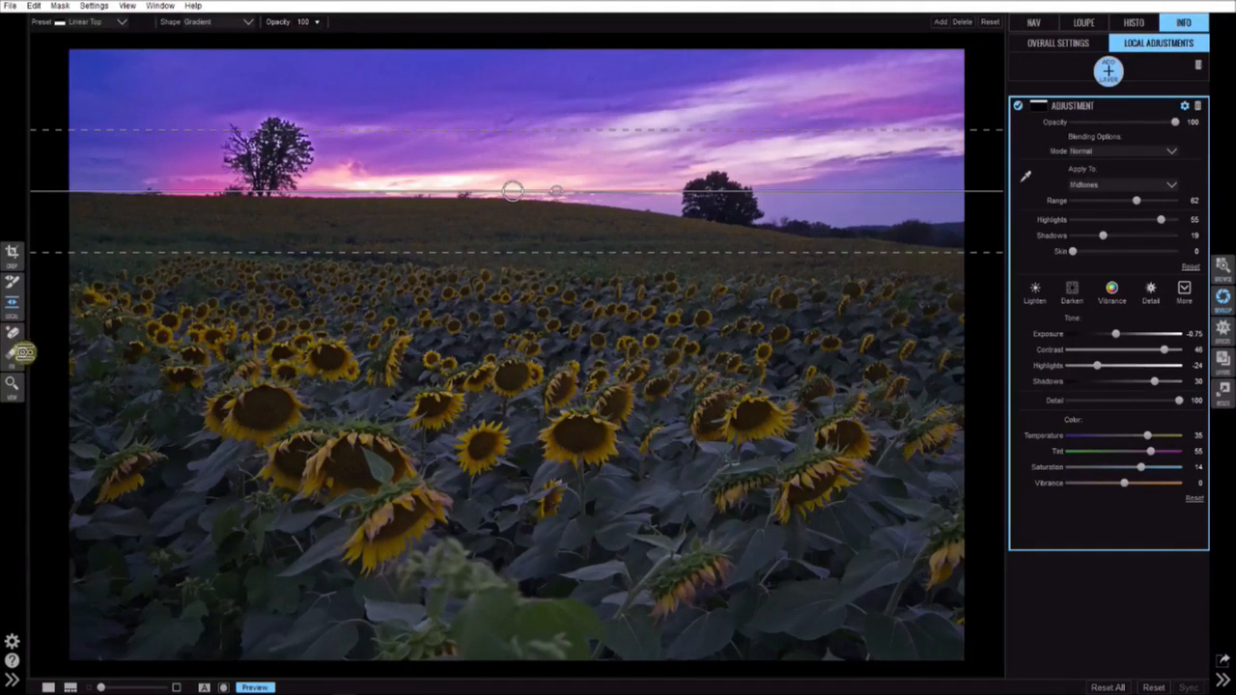
left_click(23, 352)
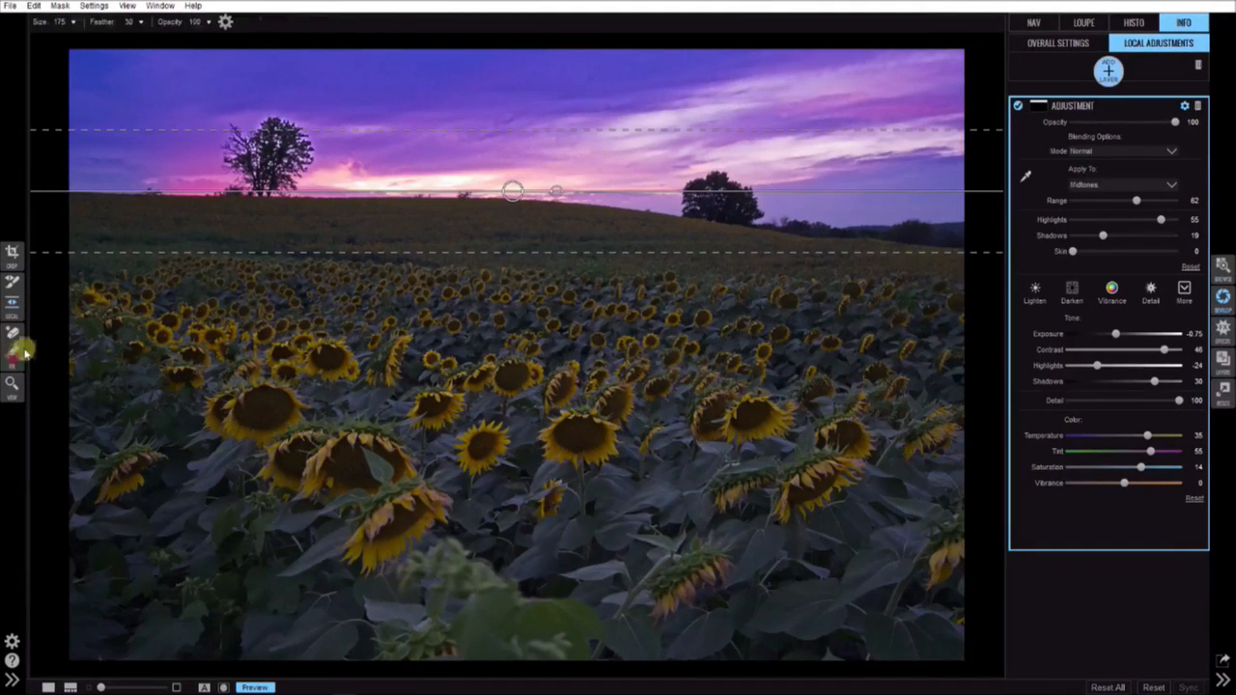
left_click(534, 75)
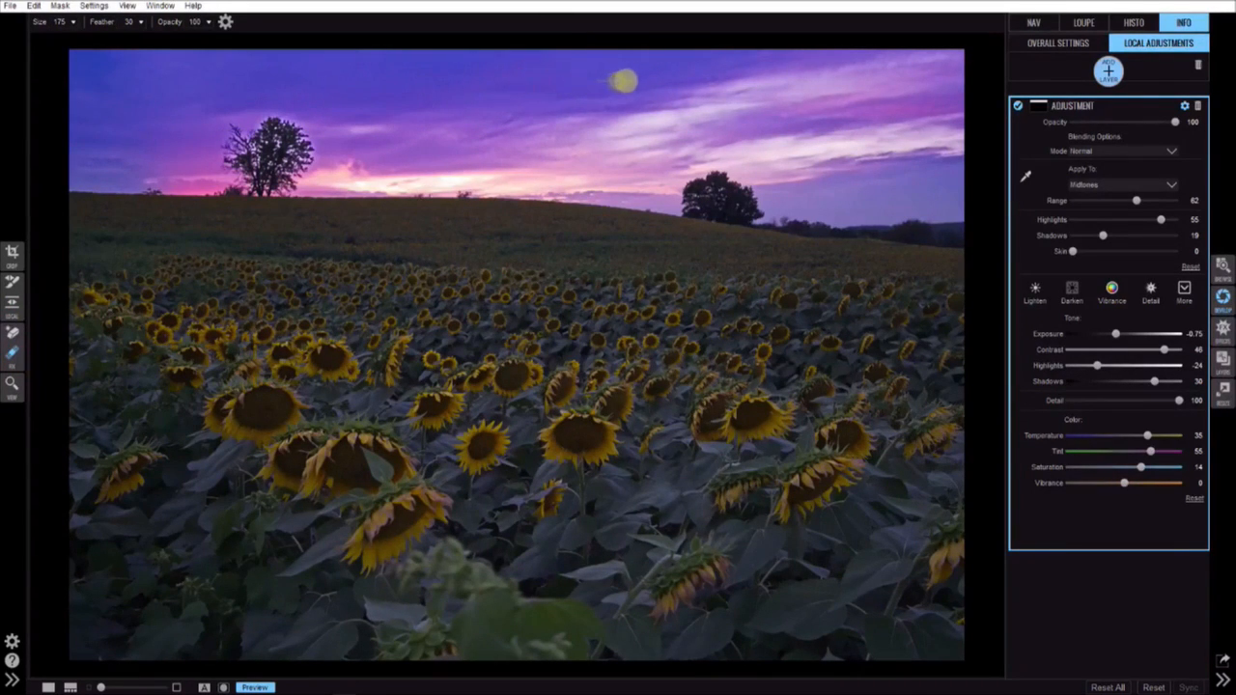
left_click(591, 76)
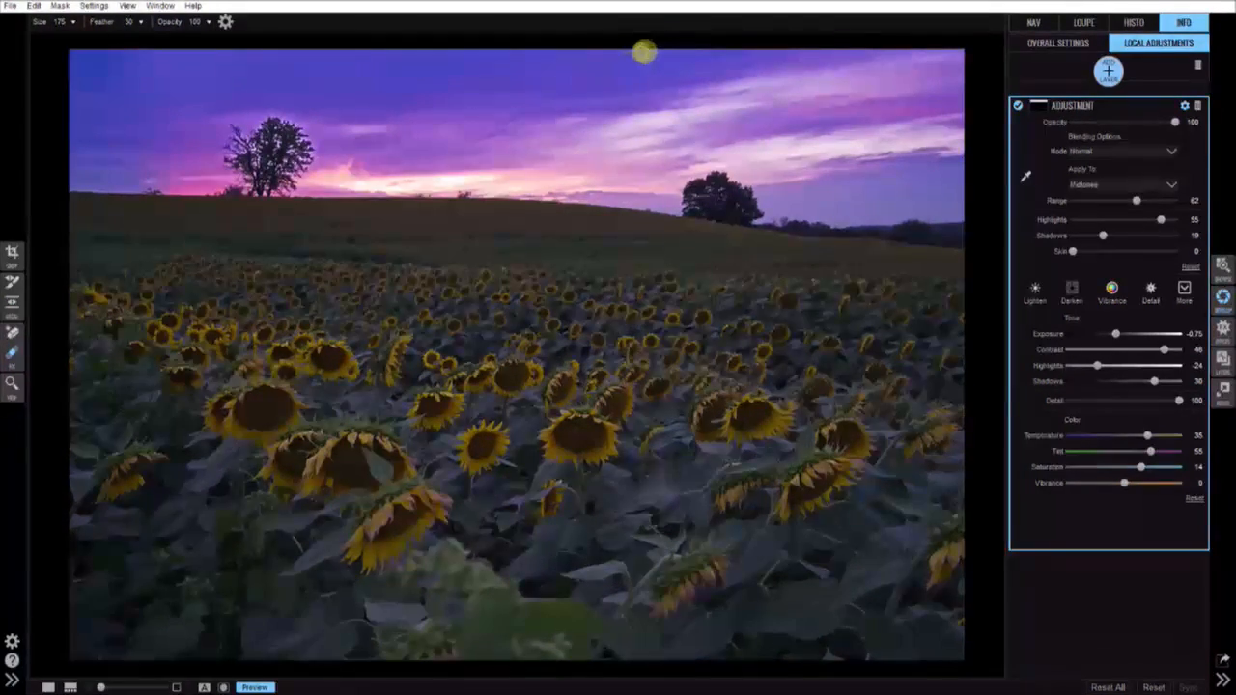
left_click(624, 62)
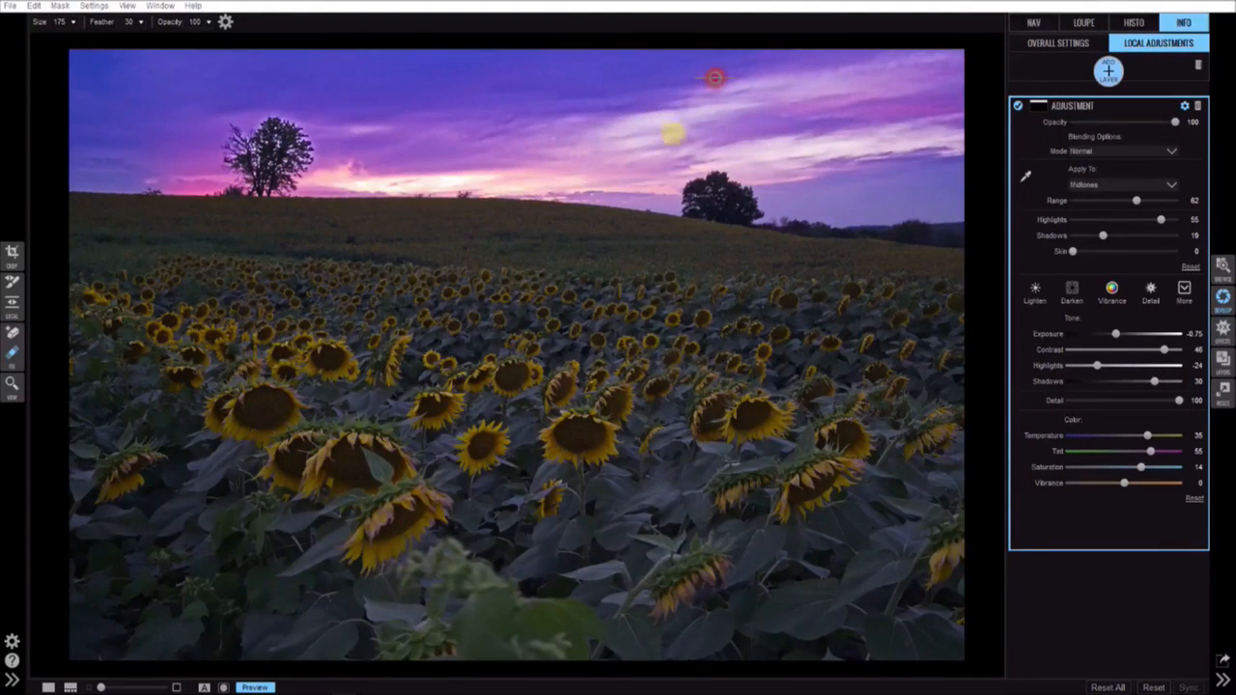
left_click(609, 107)
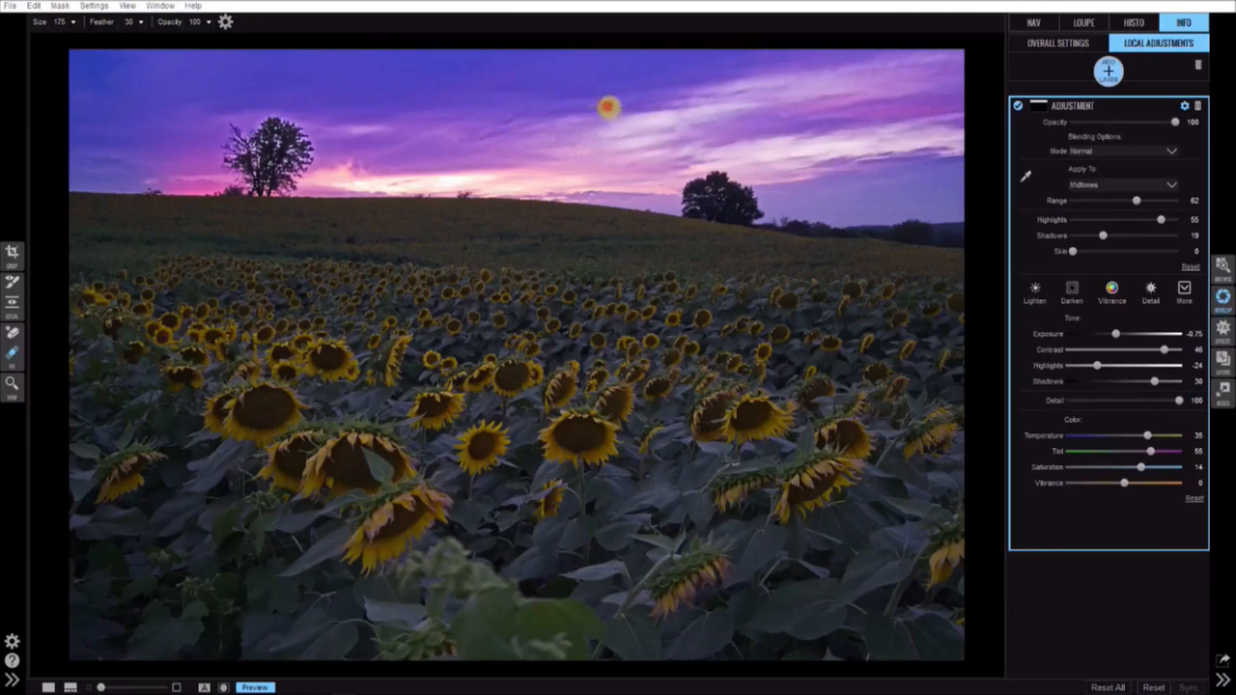
left_click(603, 90)
Set the sky gradient's Detail to 9 and return to the Tone & Color section of the overall settings
left_click_drag(1178, 400, 1139, 406)
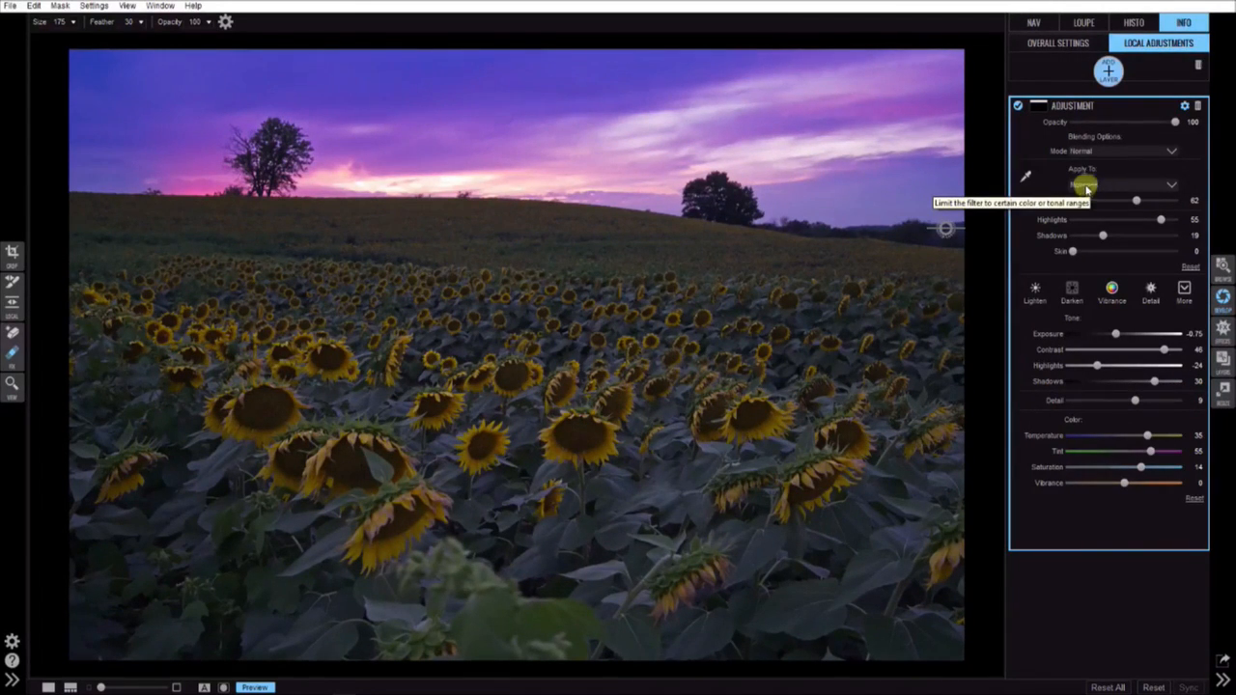
left_click(1074, 44)
left_click(1071, 129)
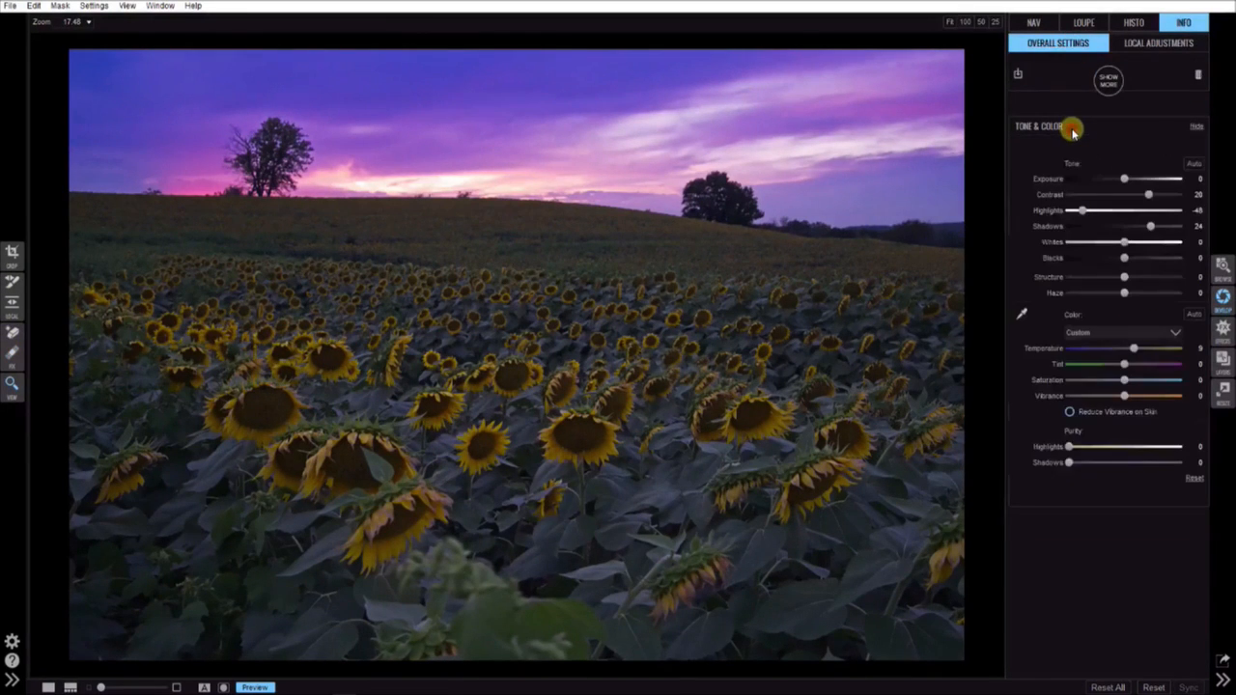